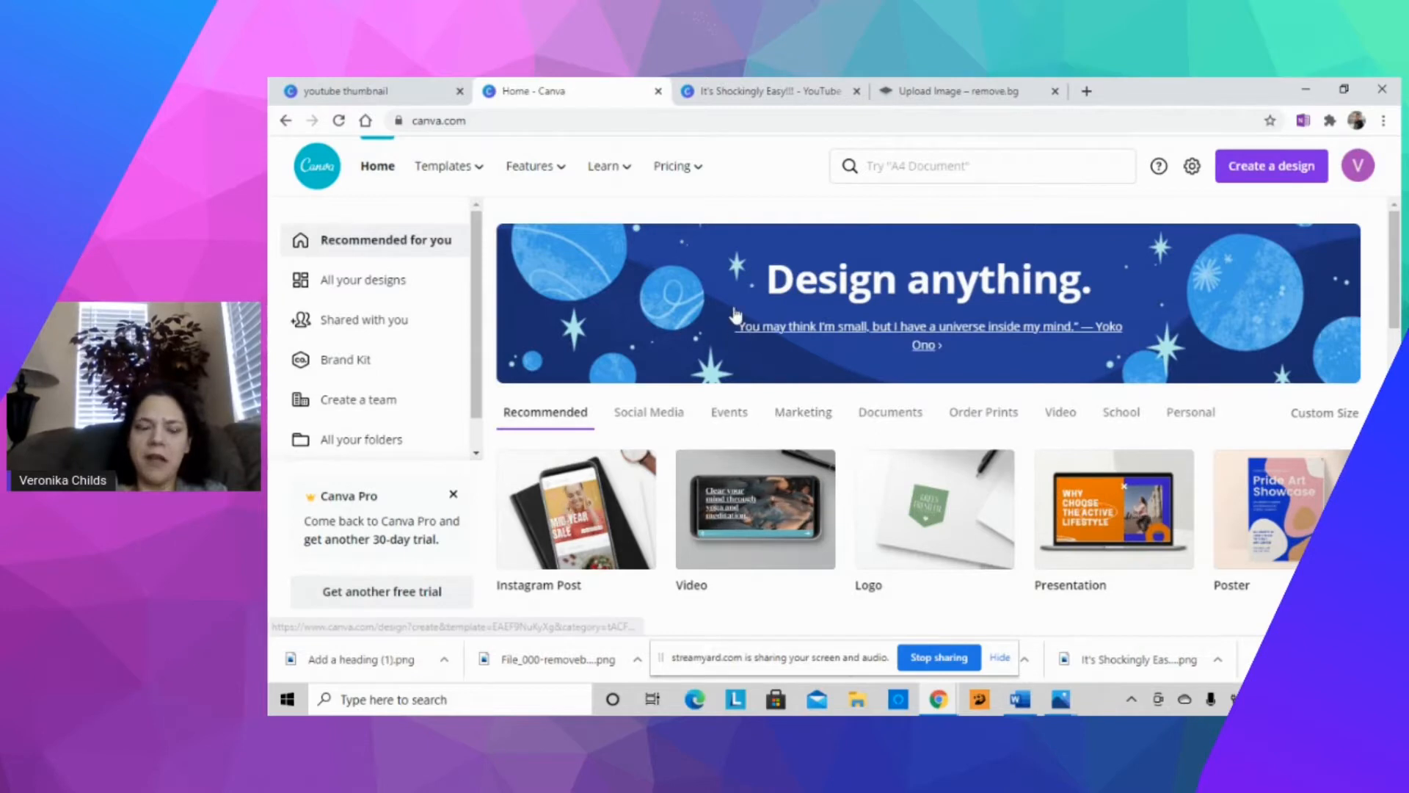
# Search the templates for "youtube thumbnail" and create a blank YouTube Thumbnail design.
pyautogui.moveTo(679, 166)
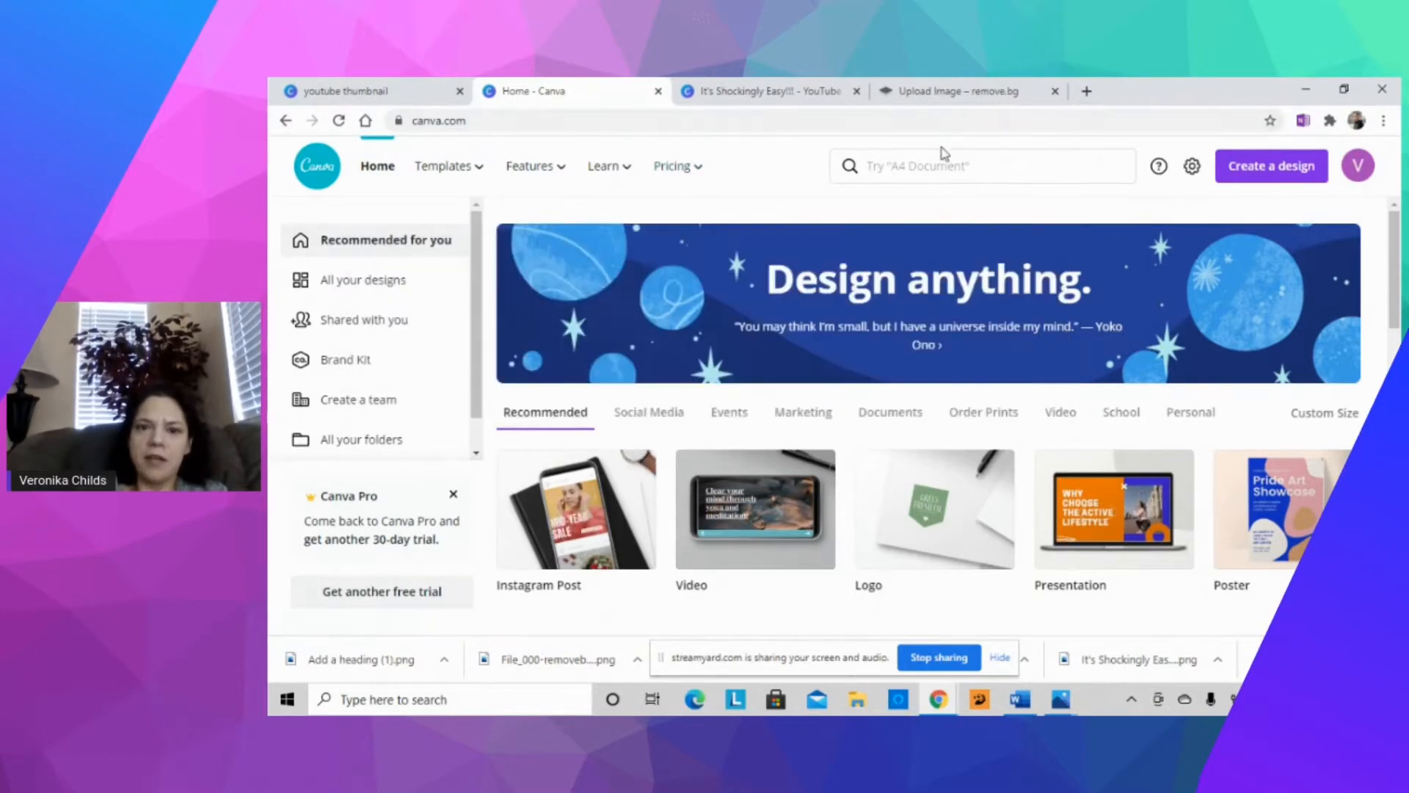
pyautogui.click(937, 166)
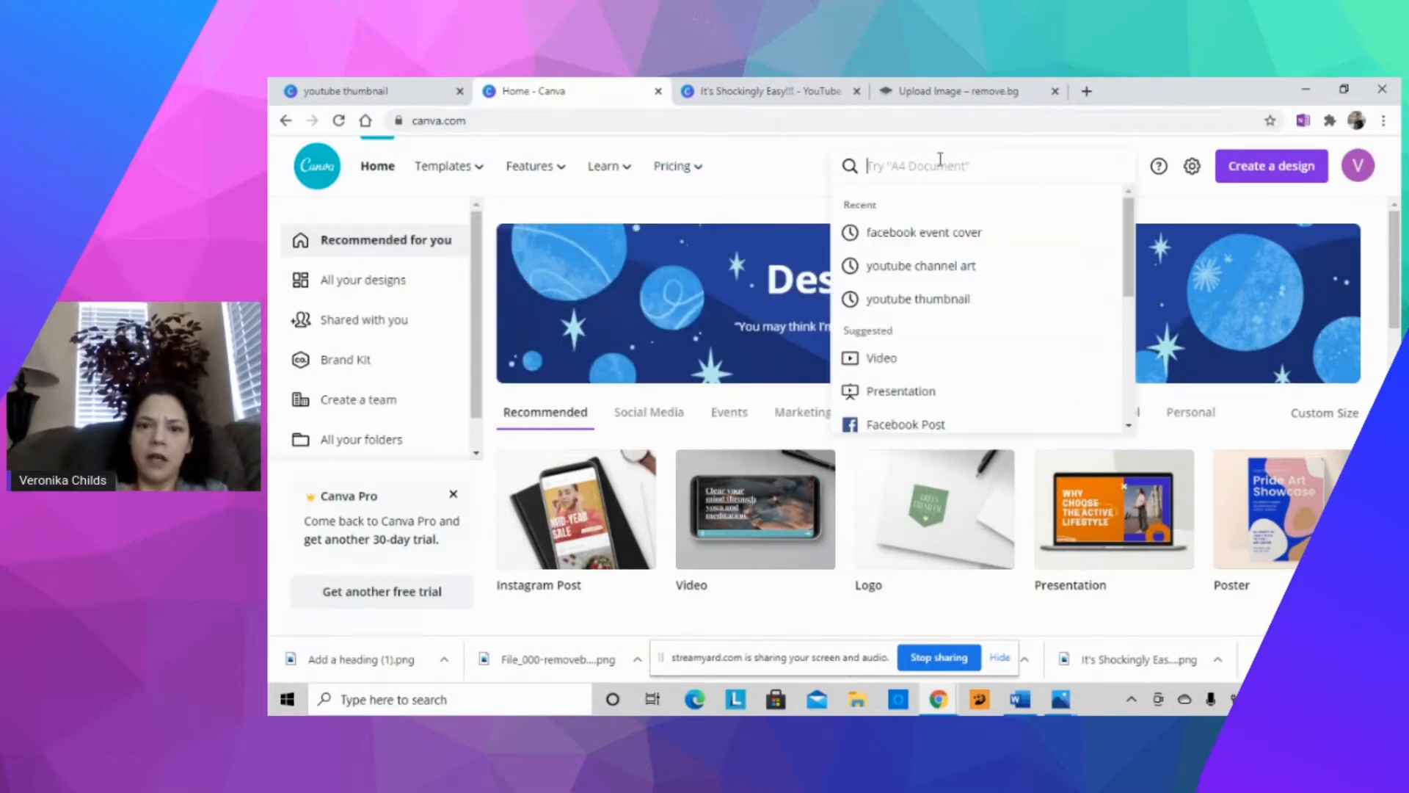
pyautogui.click(925, 301)
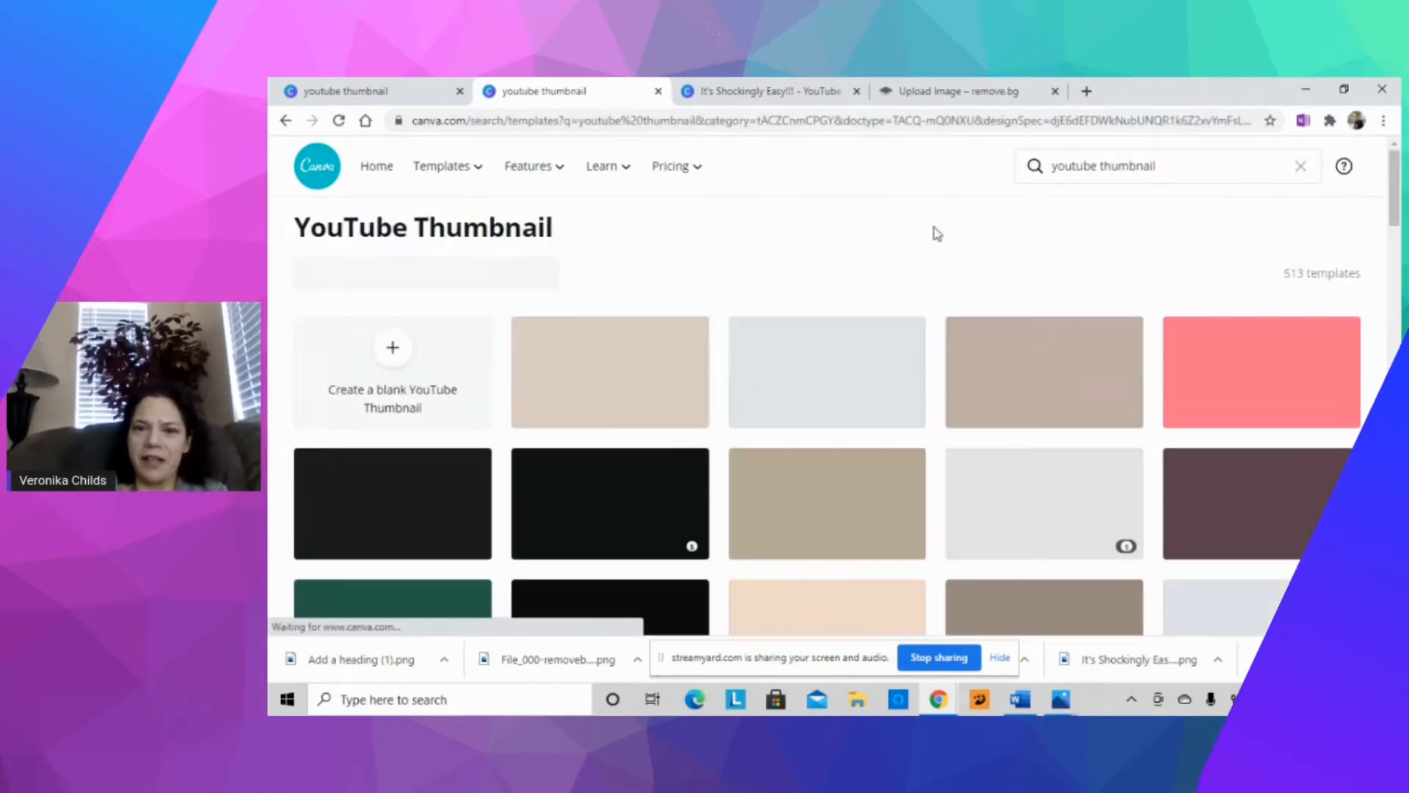
pyautogui.click(370, 369)
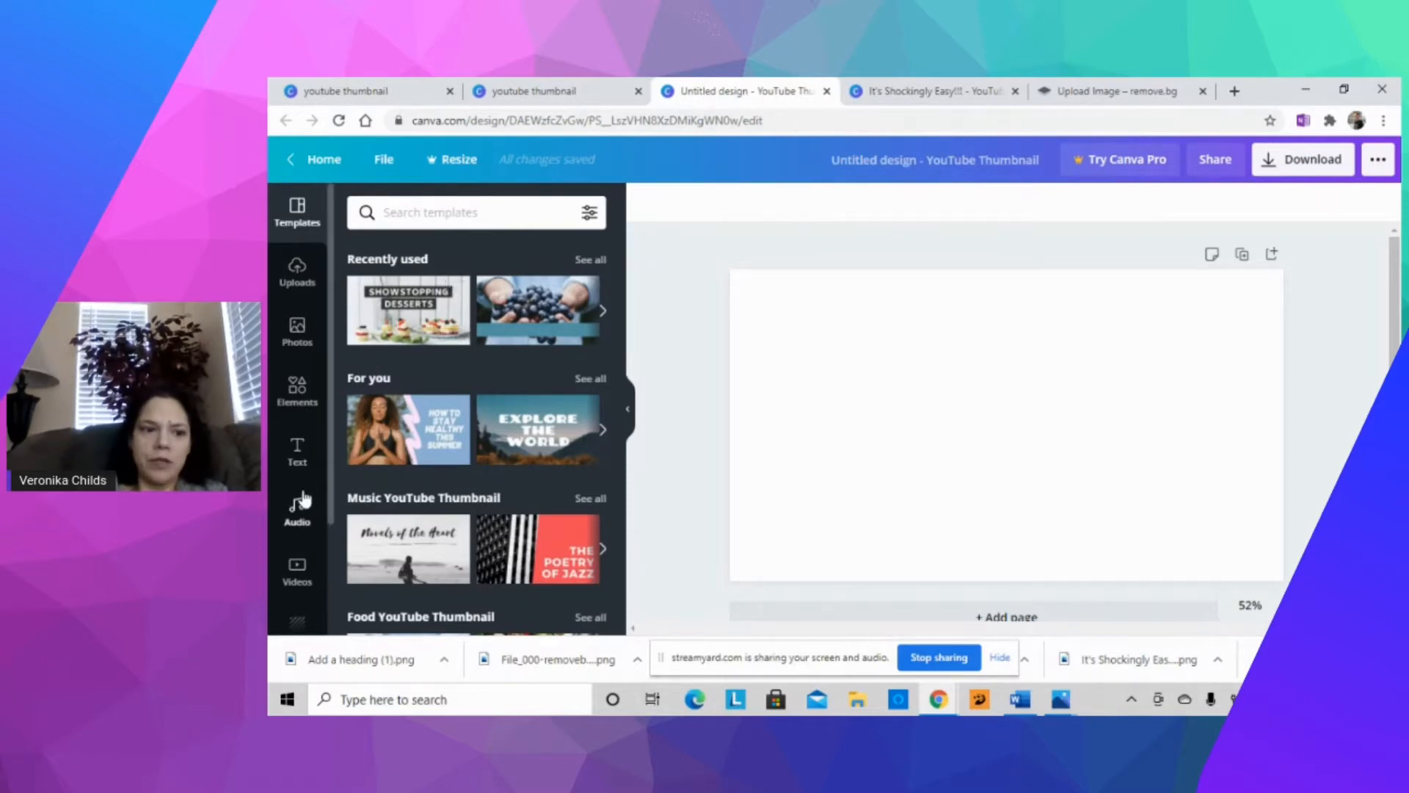
# Apply the recently used coral-pink gradient as the page background and set its transparency to 39.
pyautogui.click(295, 621)
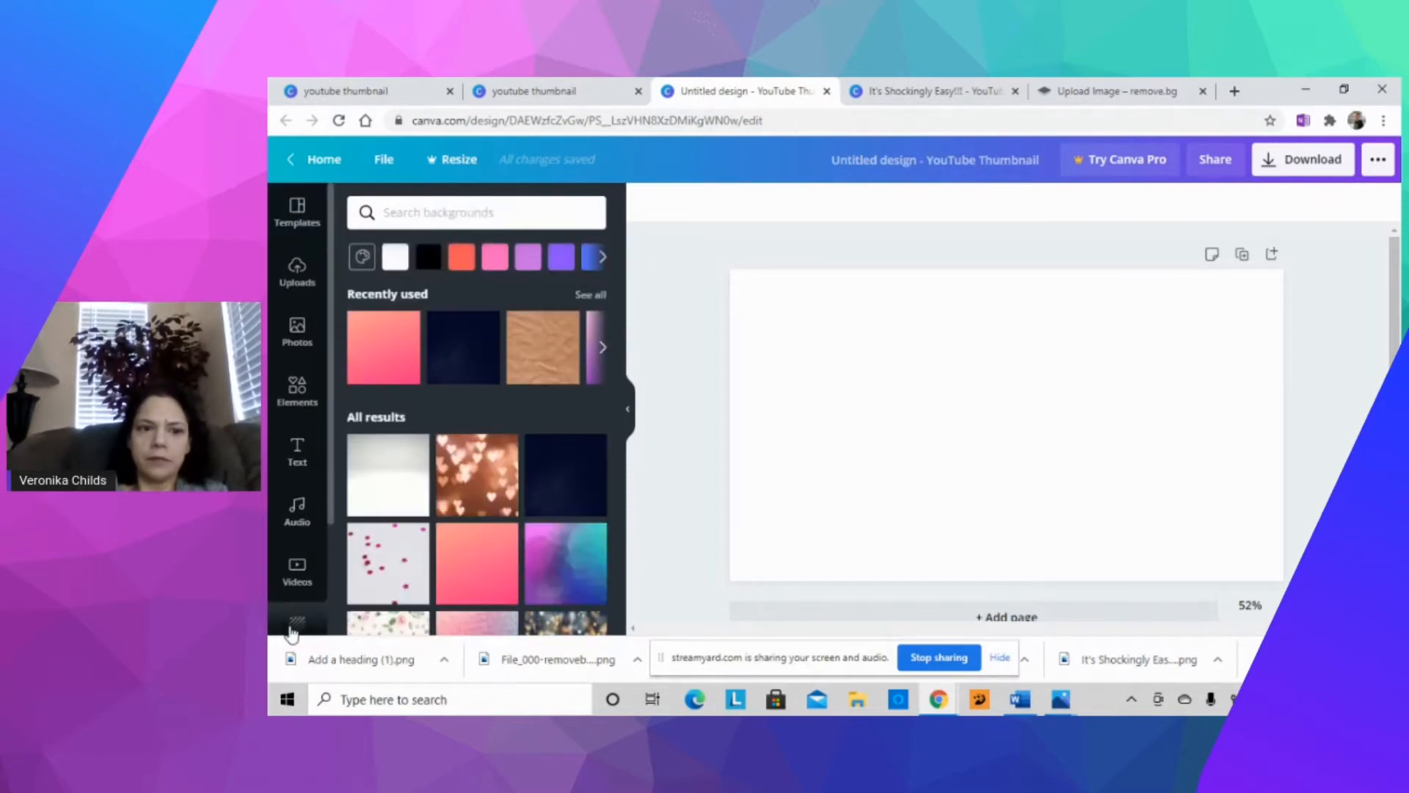
pyautogui.click(352, 358)
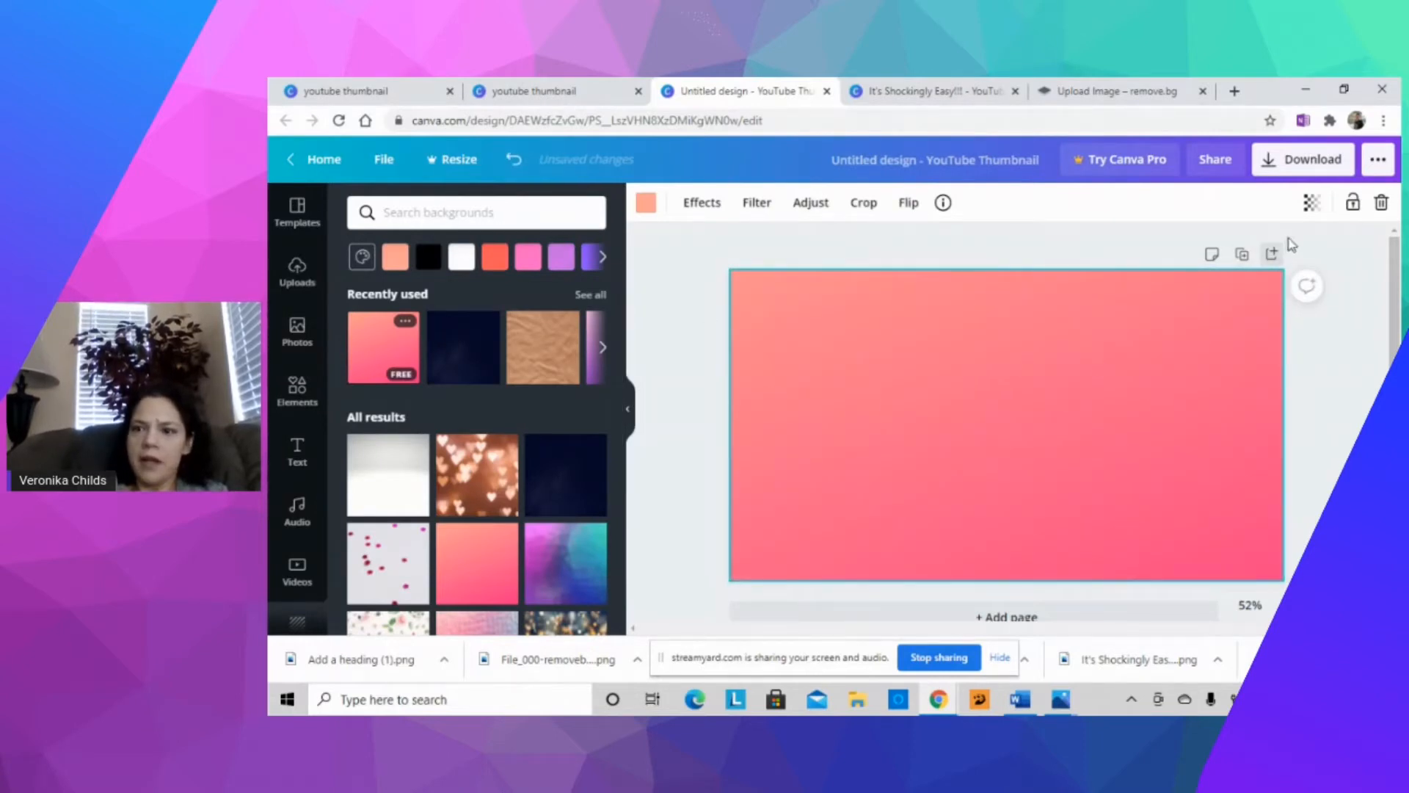
pyautogui.click(1312, 203)
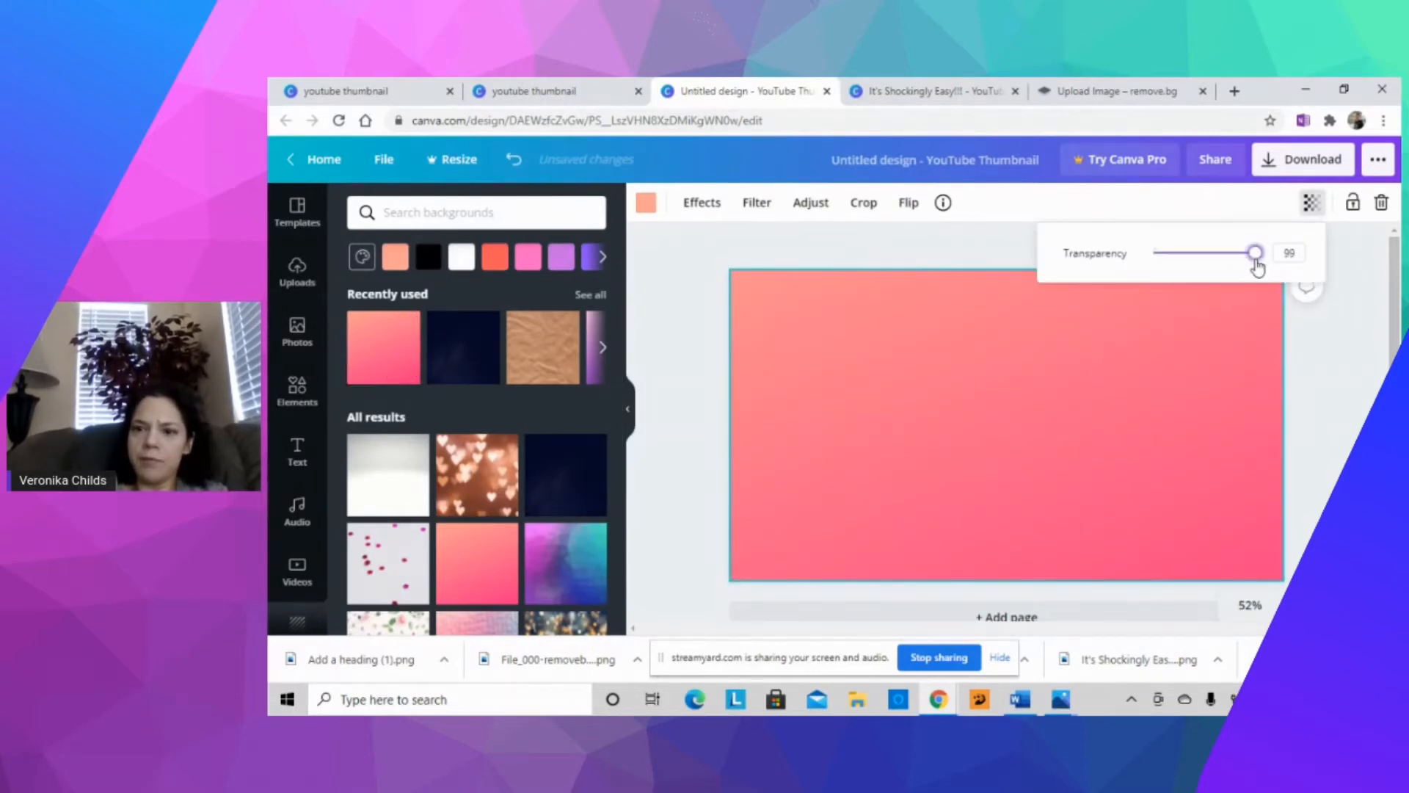
pyautogui.moveTo(1256, 258); pyautogui.dragTo(1196, 282)
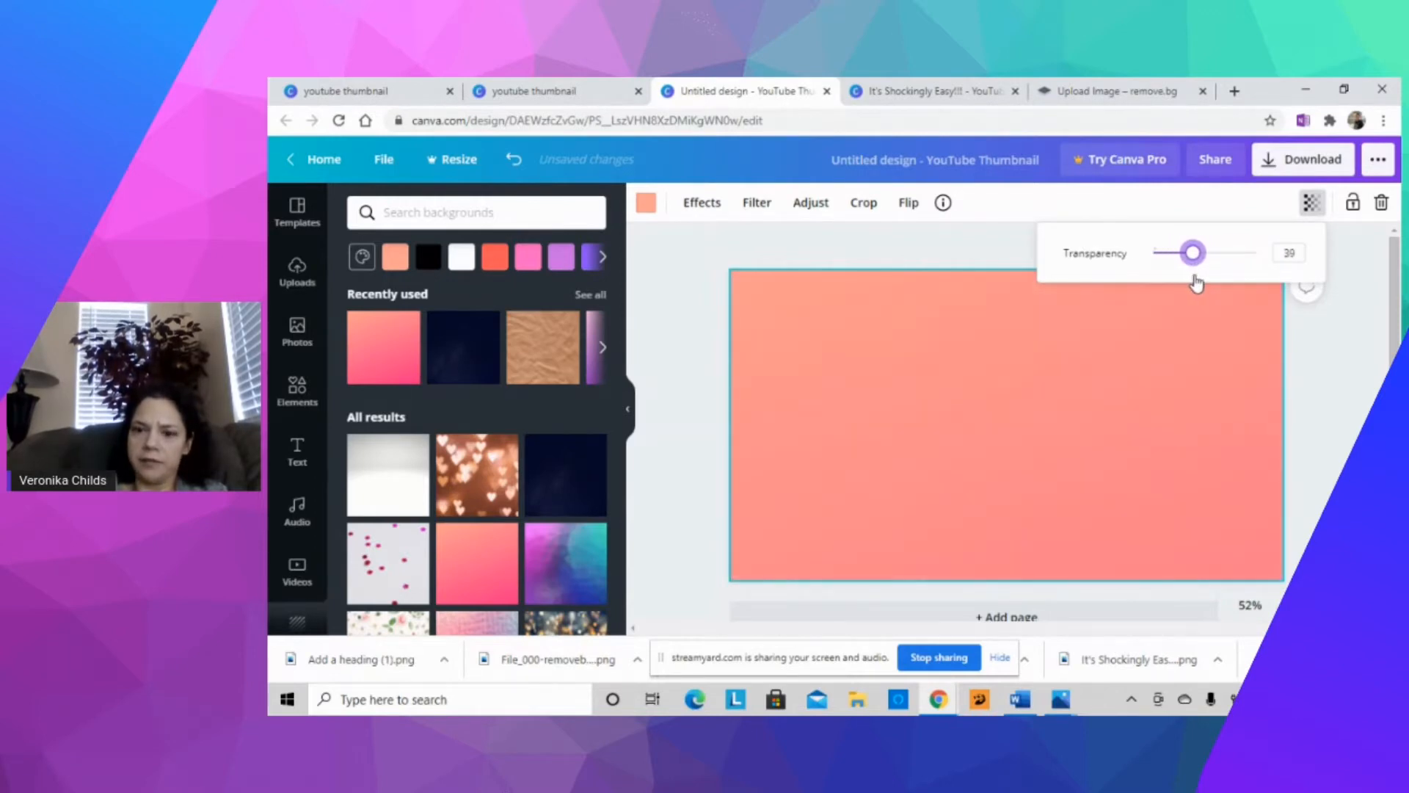
pyautogui.click(1351, 386)
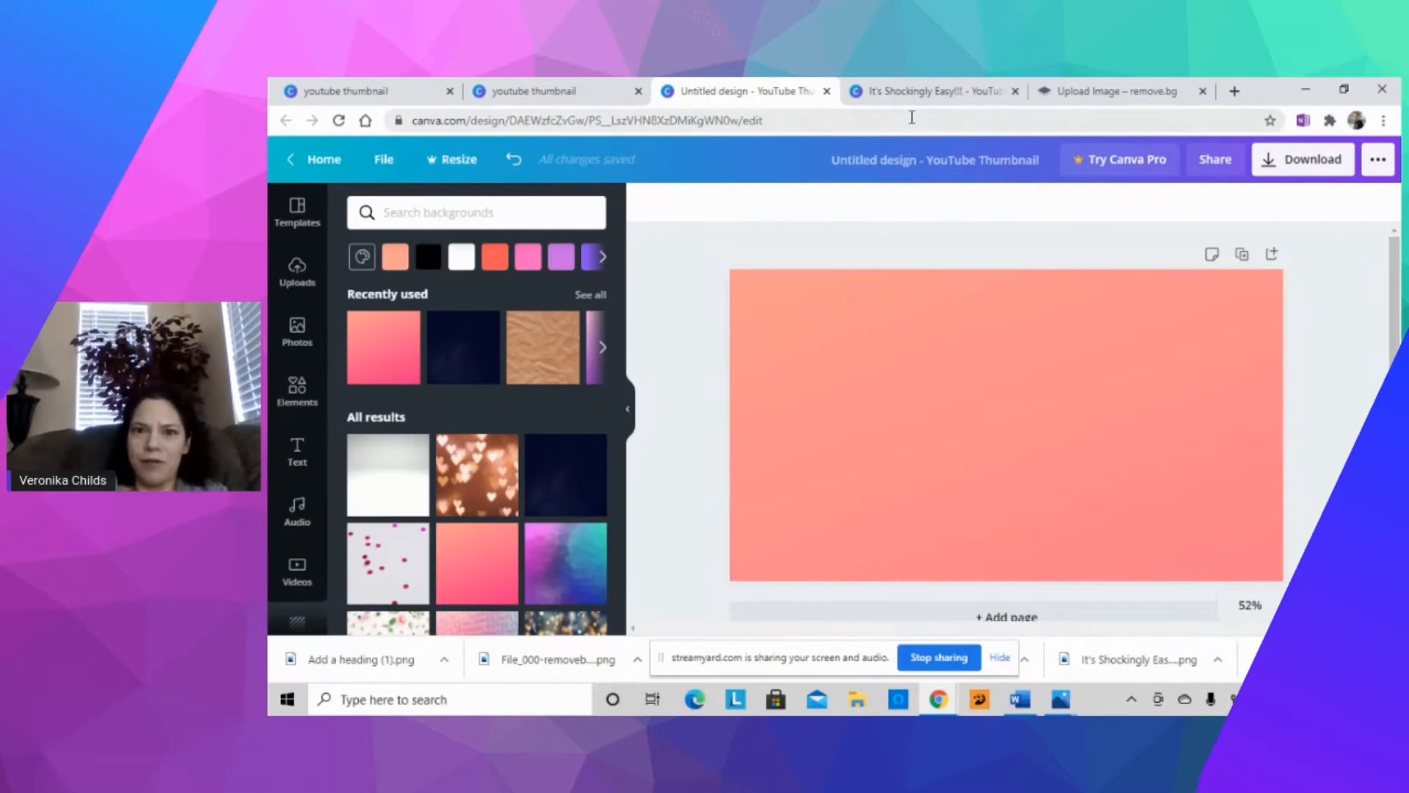
# Switch to remove.bg, upload the File_000 photo from Downloads to remove its background, and download the preview-size cutout.
pyautogui.click(1088, 105)
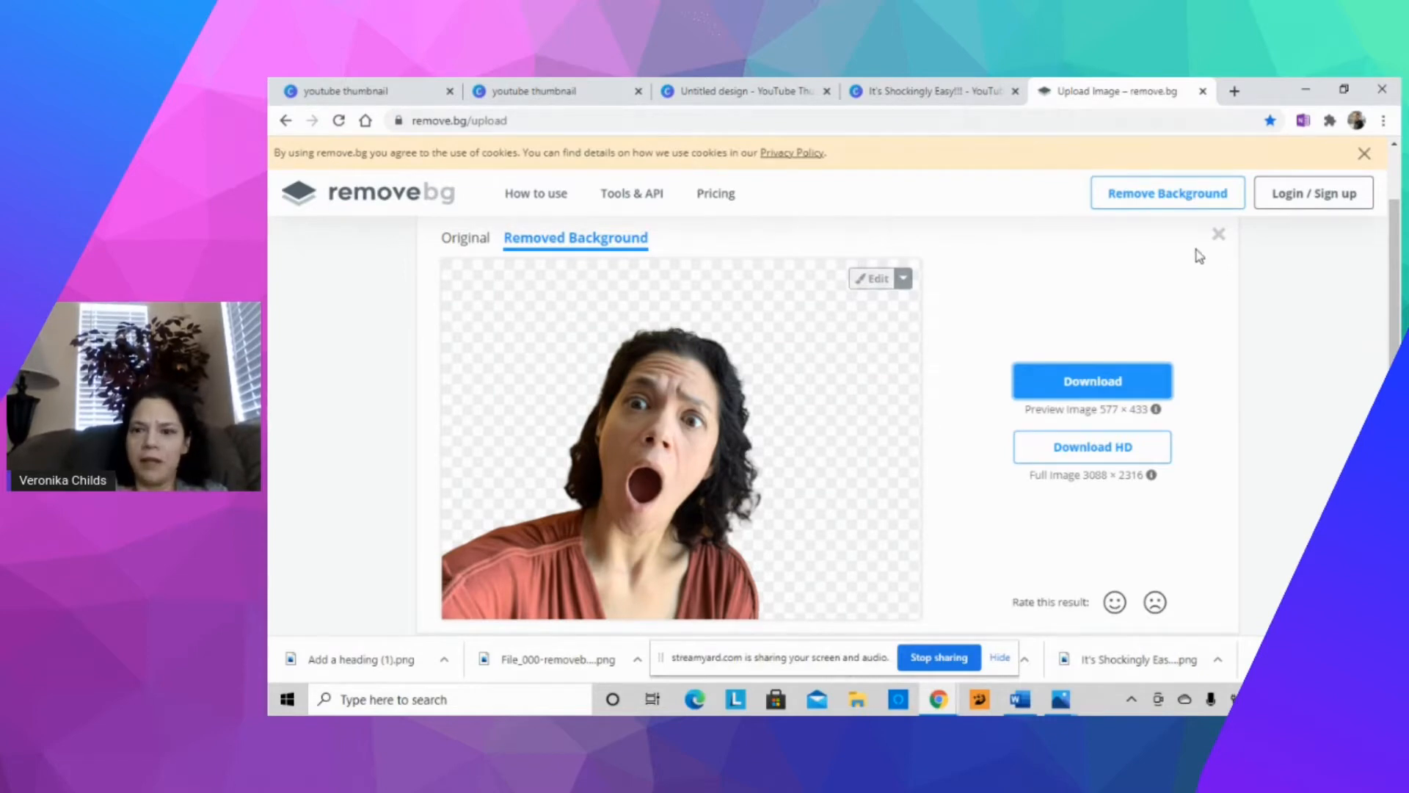
pyautogui.click(1219, 234)
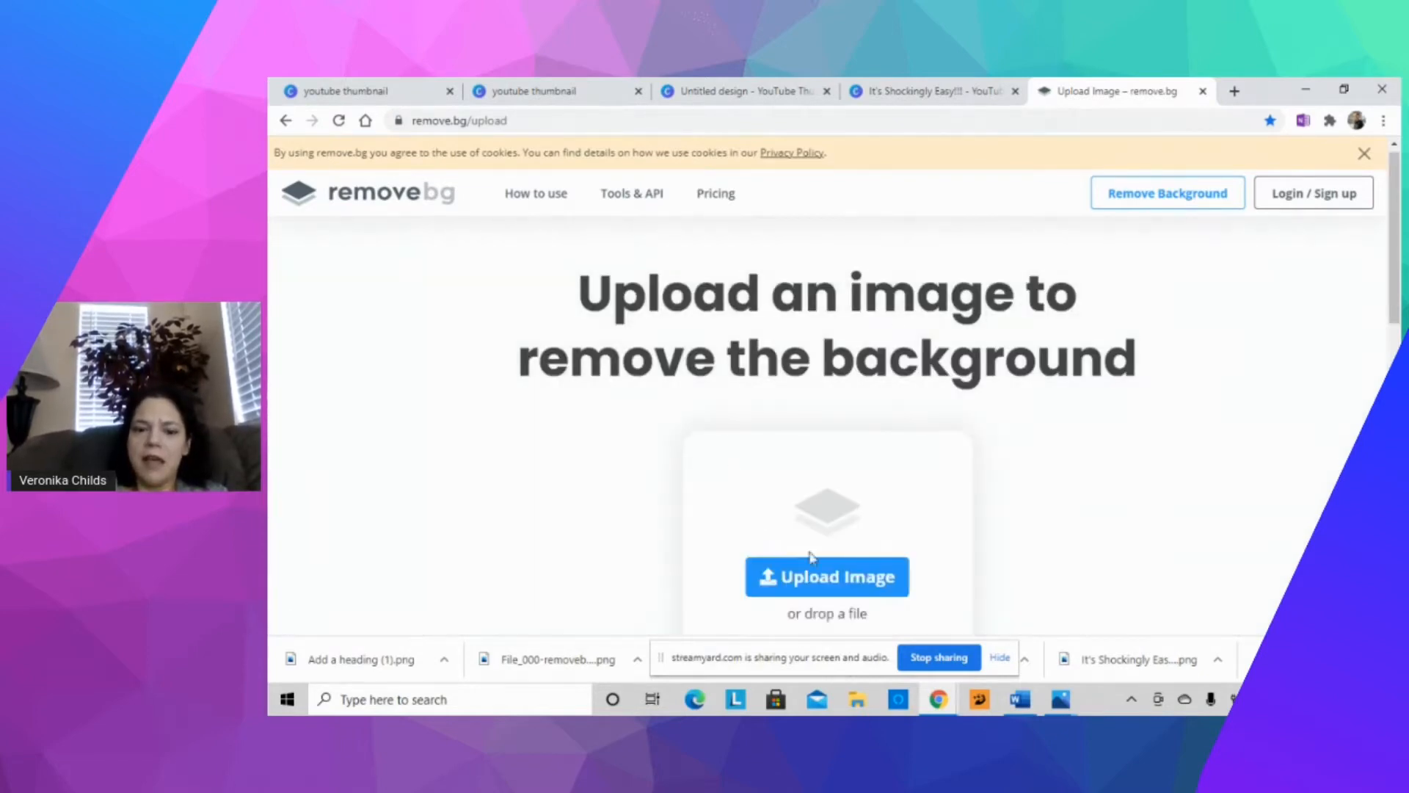
pyautogui.click(815, 577)
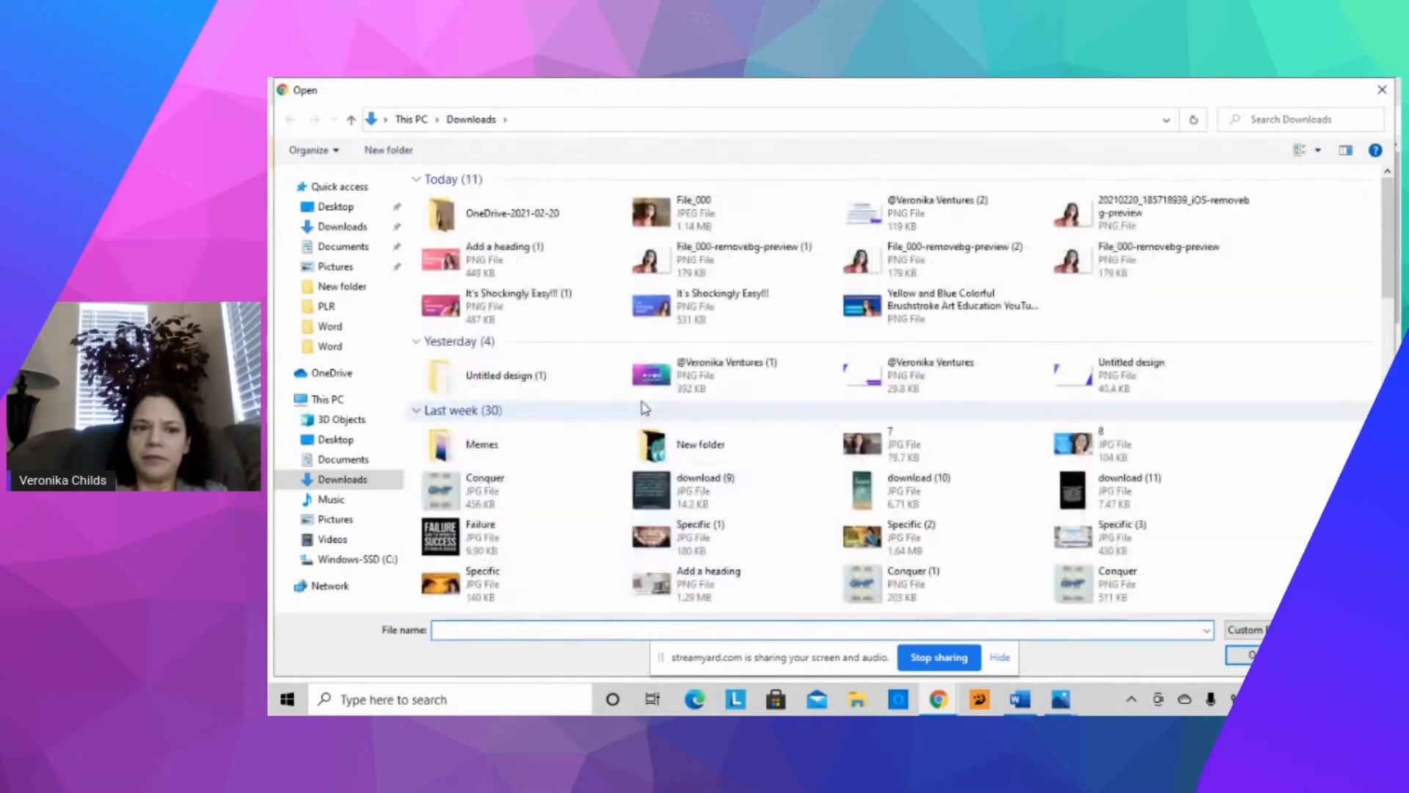
pyautogui.click(681, 220)
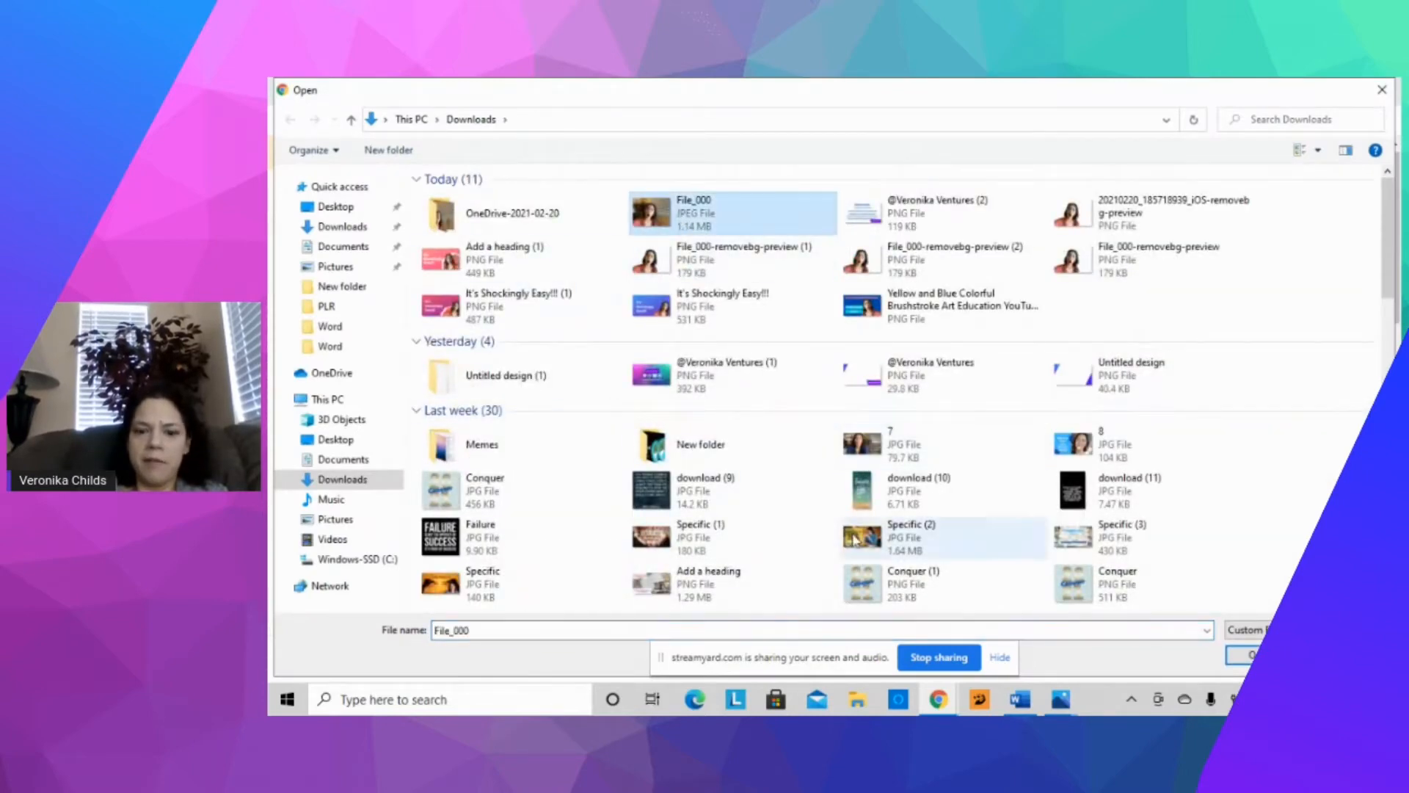
pyautogui.doubleClick(693, 208)
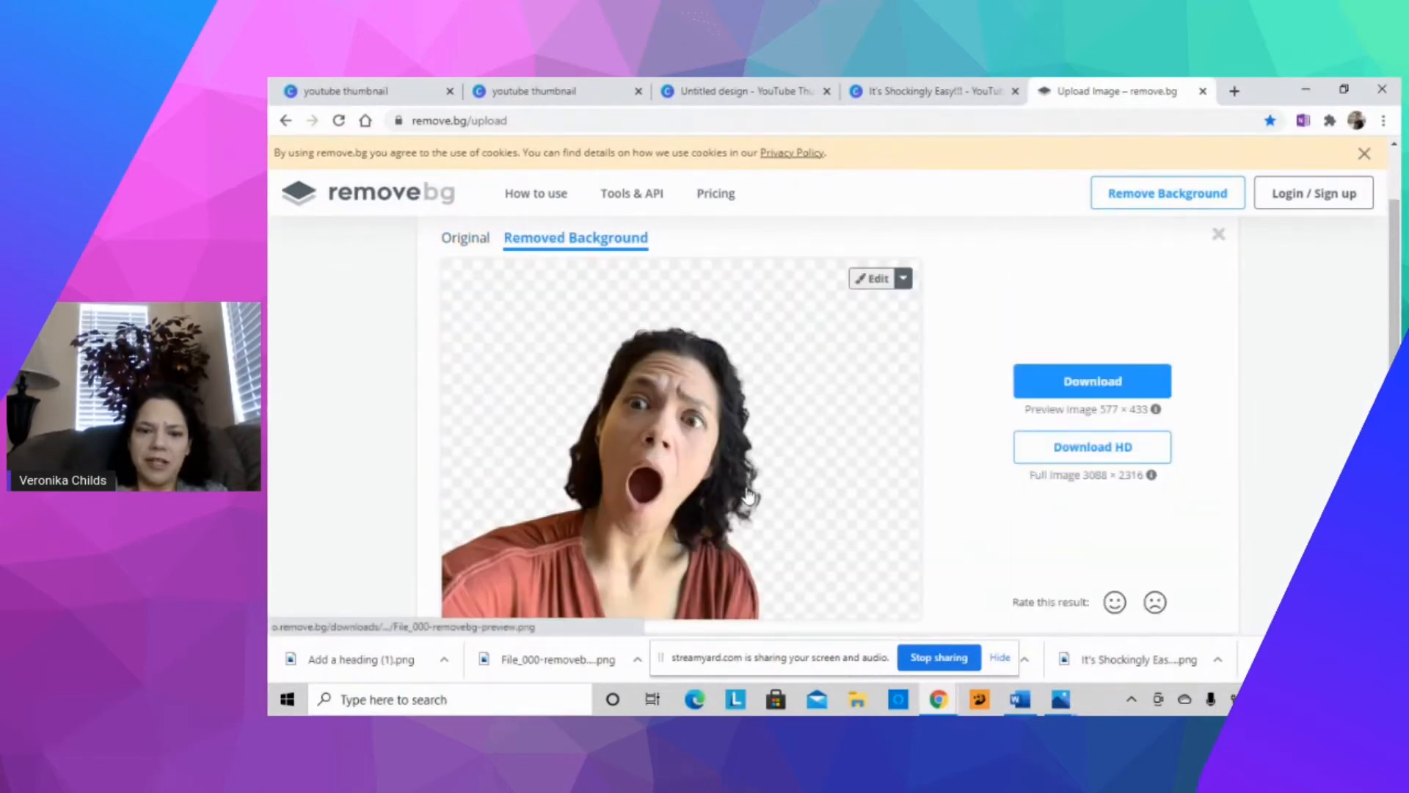
pyautogui.click(1092, 384)
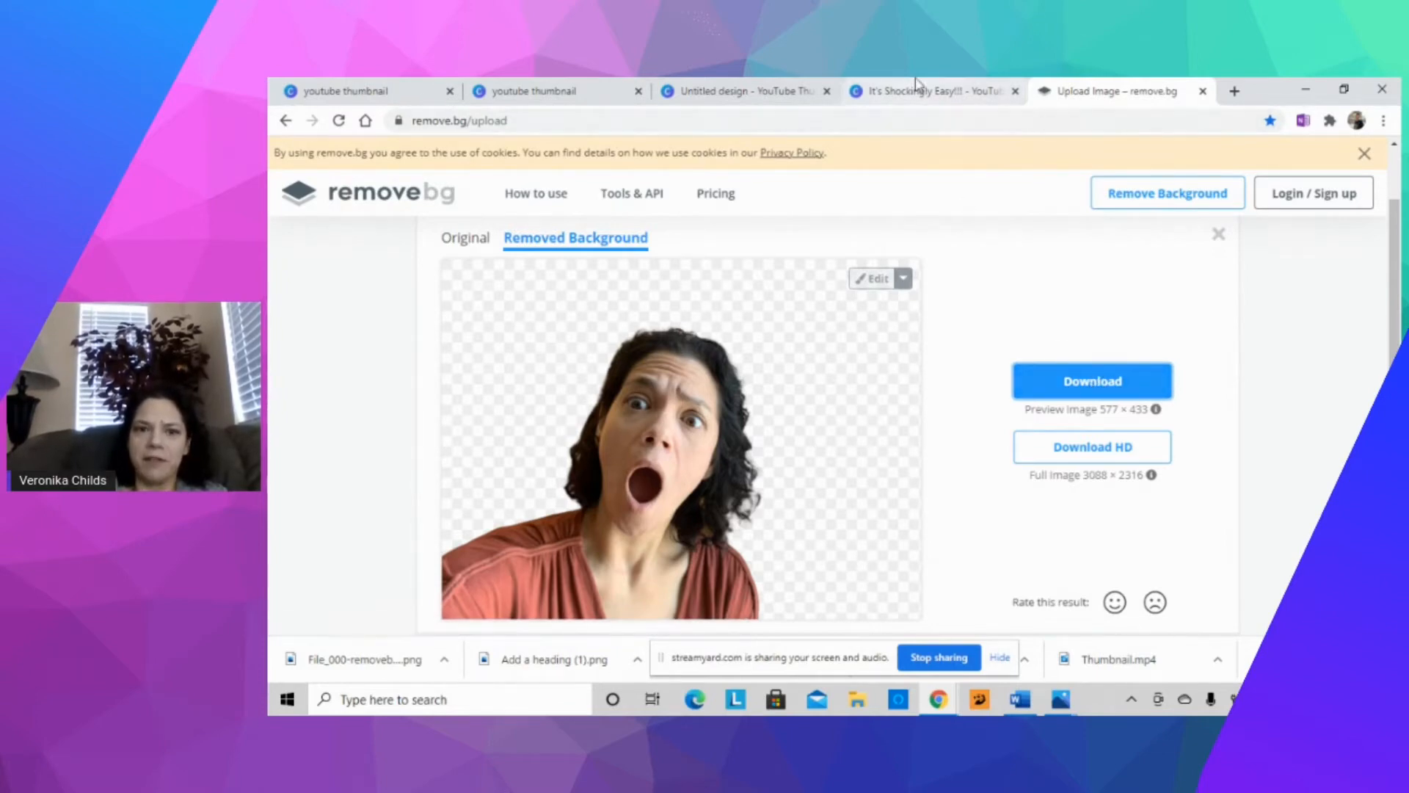
# Return to the untitled Canva thumbnail, upload 20210220_185718939_iOS-removebg-preview from Downloads, and place the portrait cutout on the page.
pyautogui.click(397, 98)
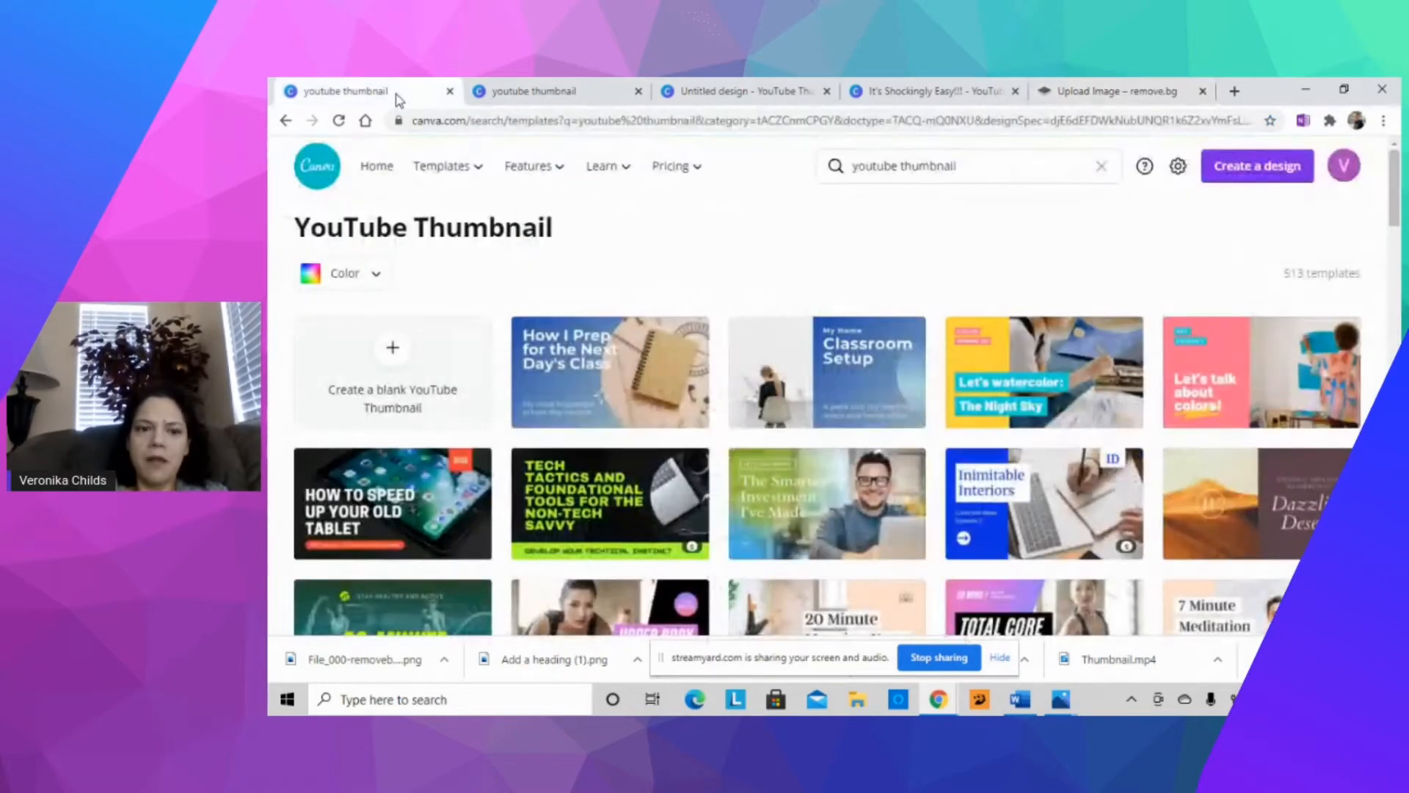
pyautogui.click(524, 95)
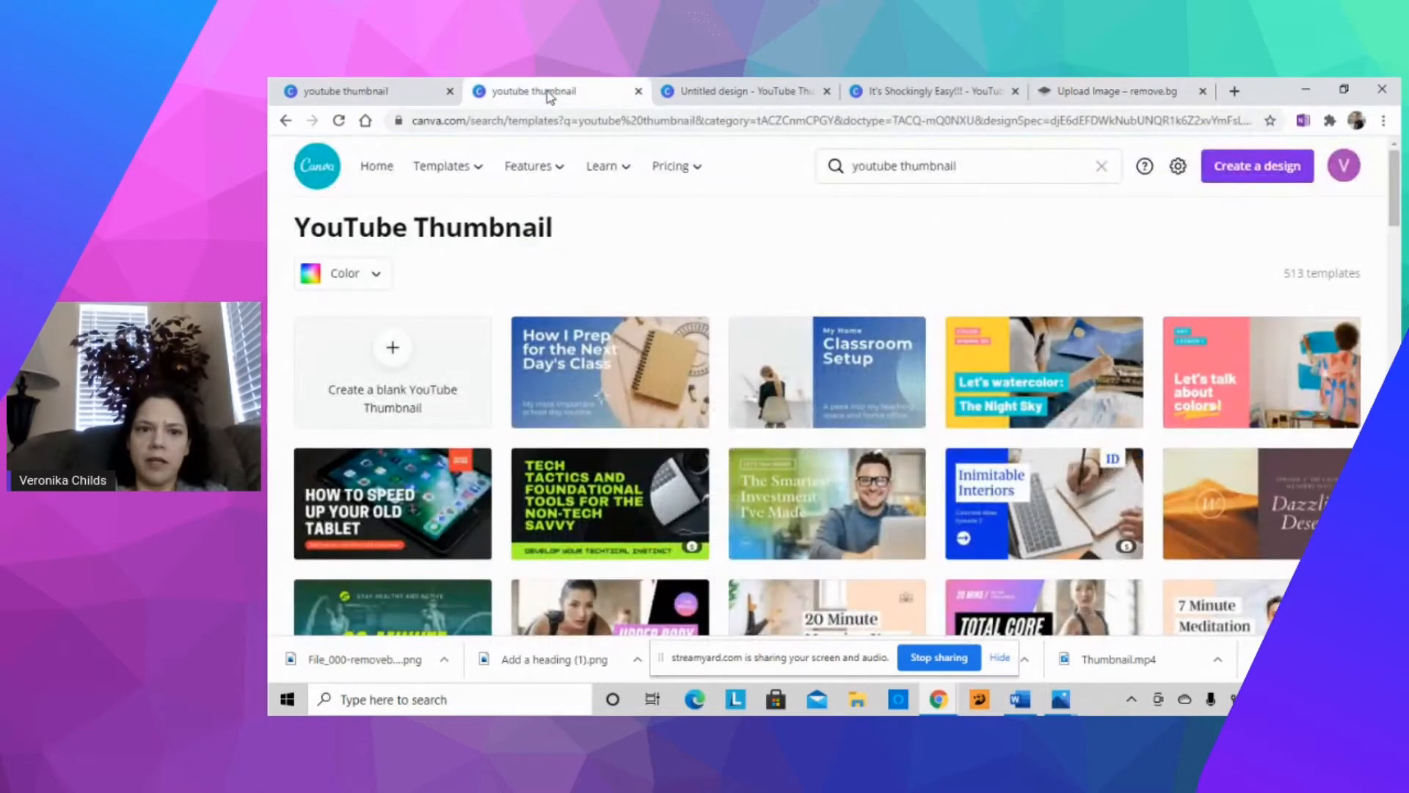
pyautogui.click(709, 99)
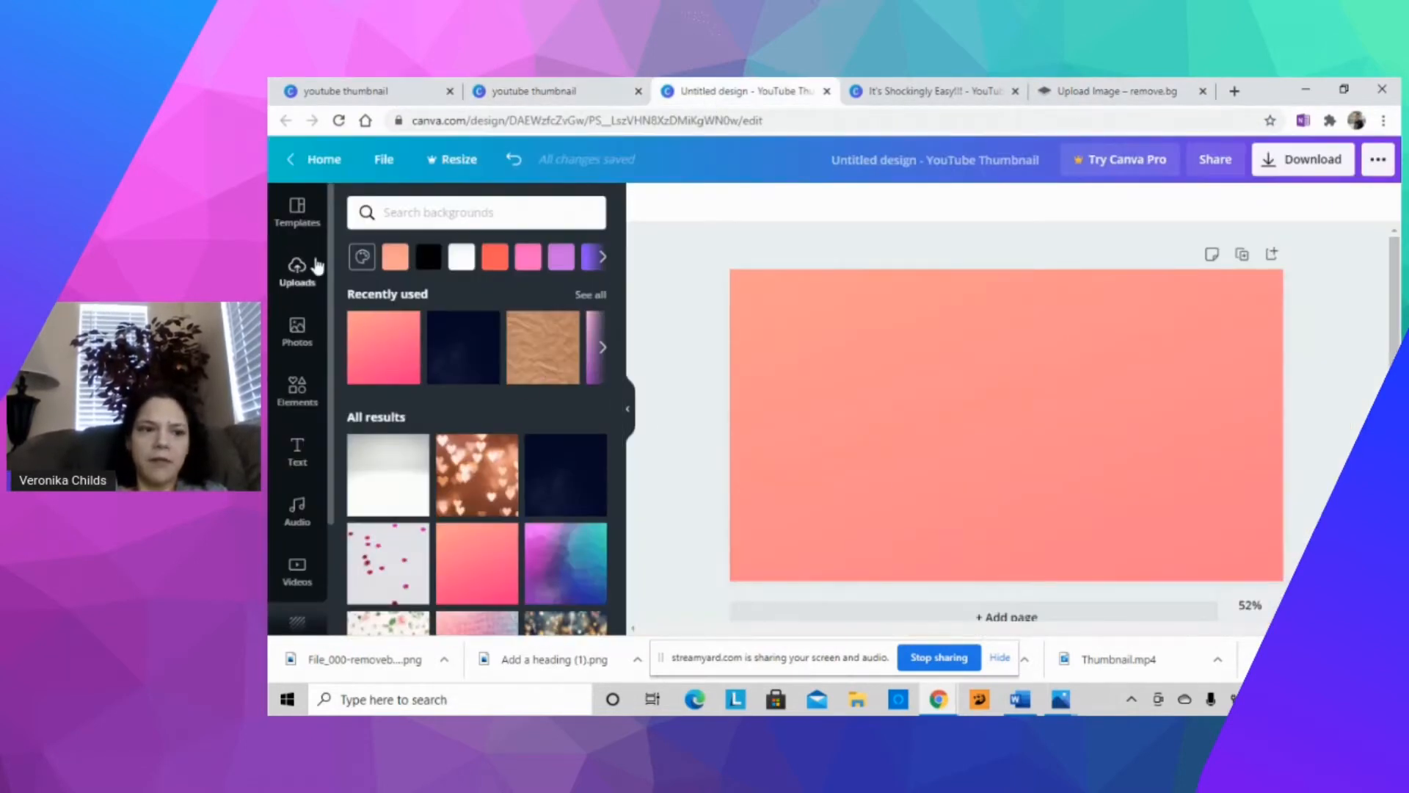
pyautogui.click(293, 270)
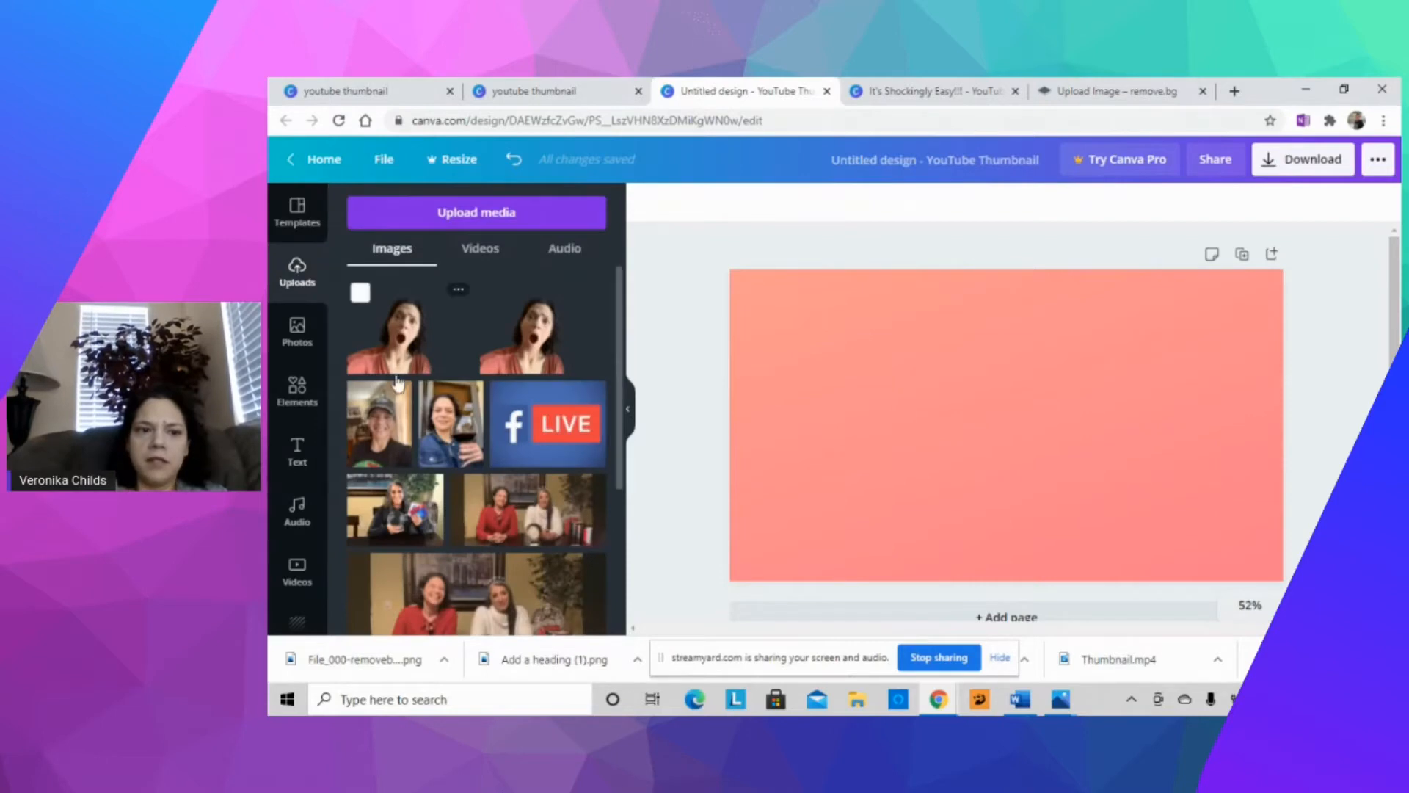
pyautogui.click(447, 219)
pyautogui.click(388, 302)
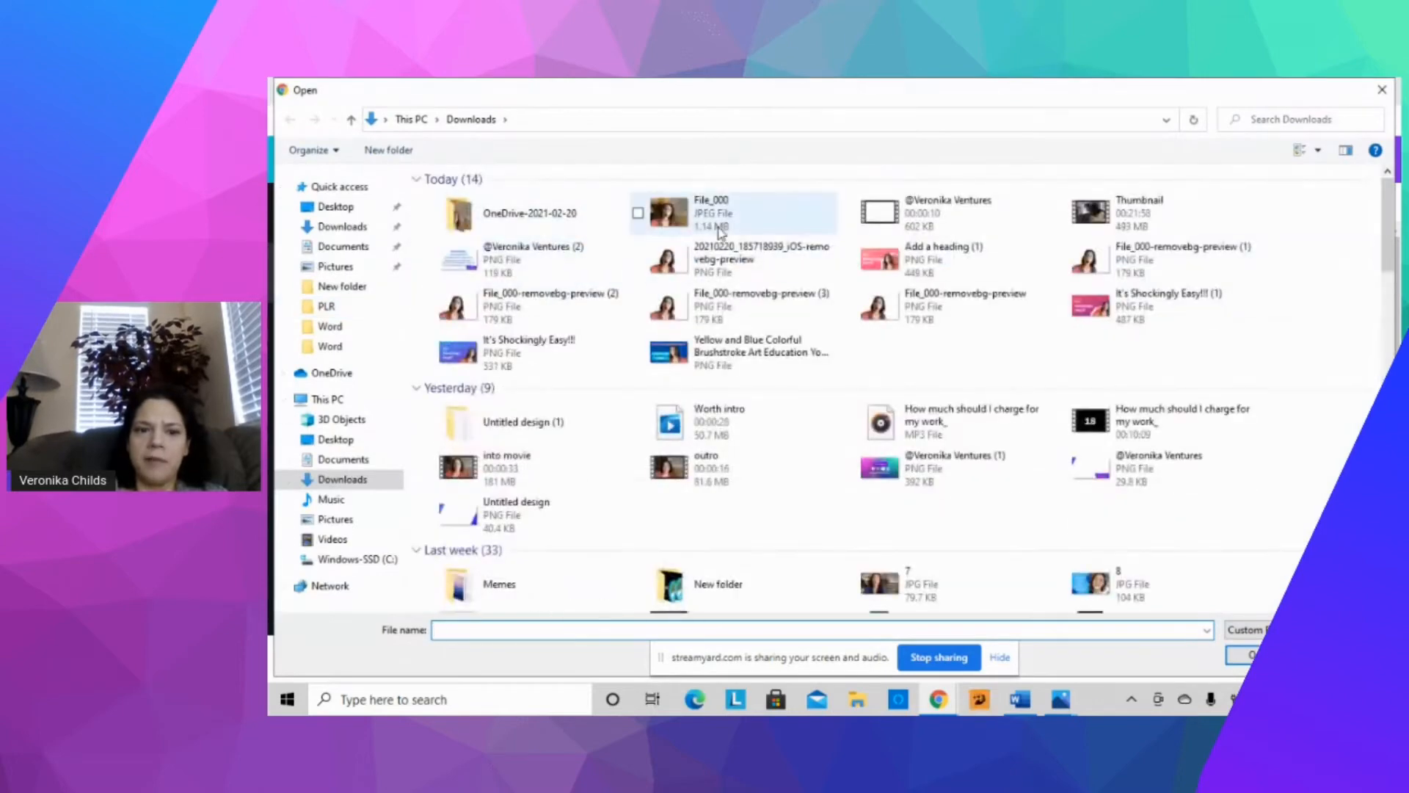
pyautogui.click(657, 275)
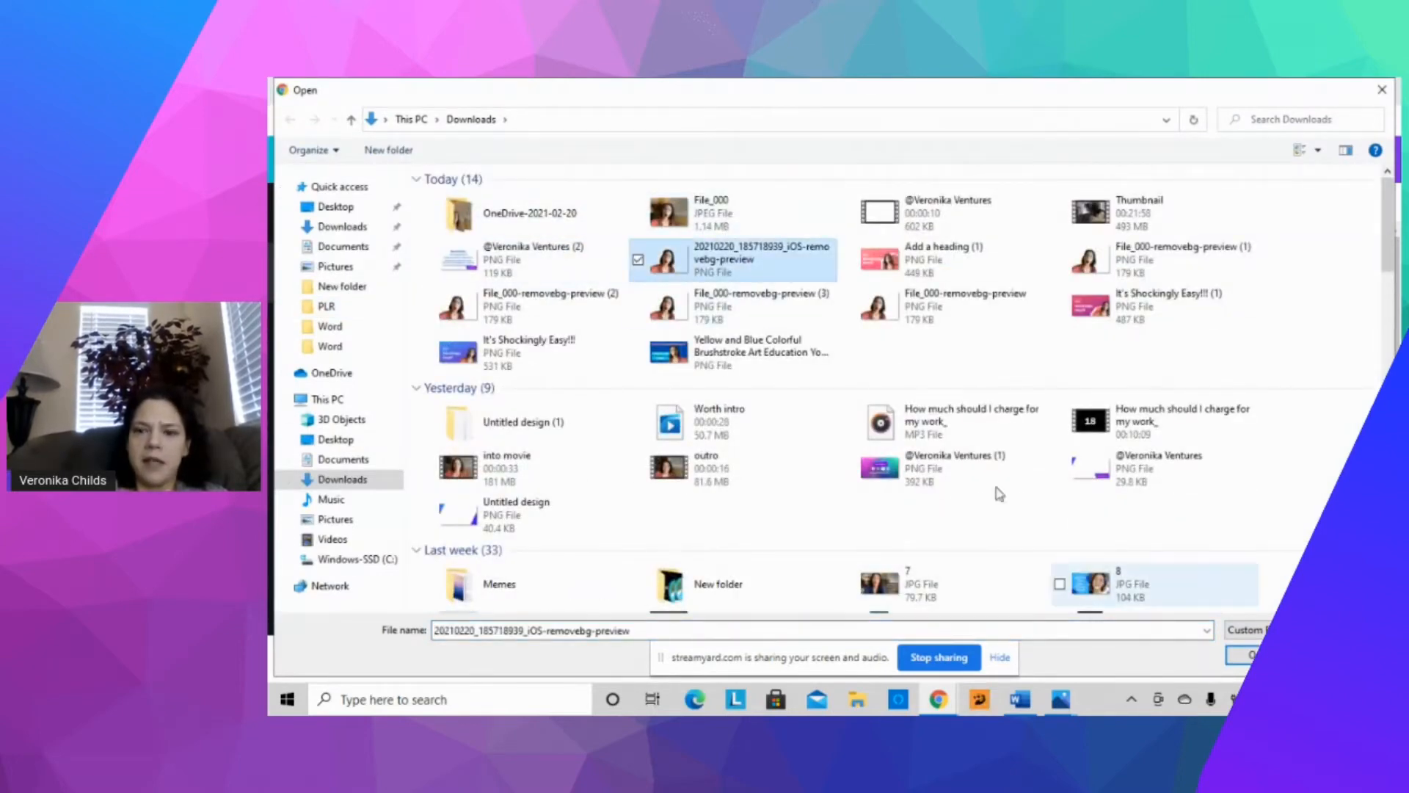
pyautogui.doubleClick(731, 266)
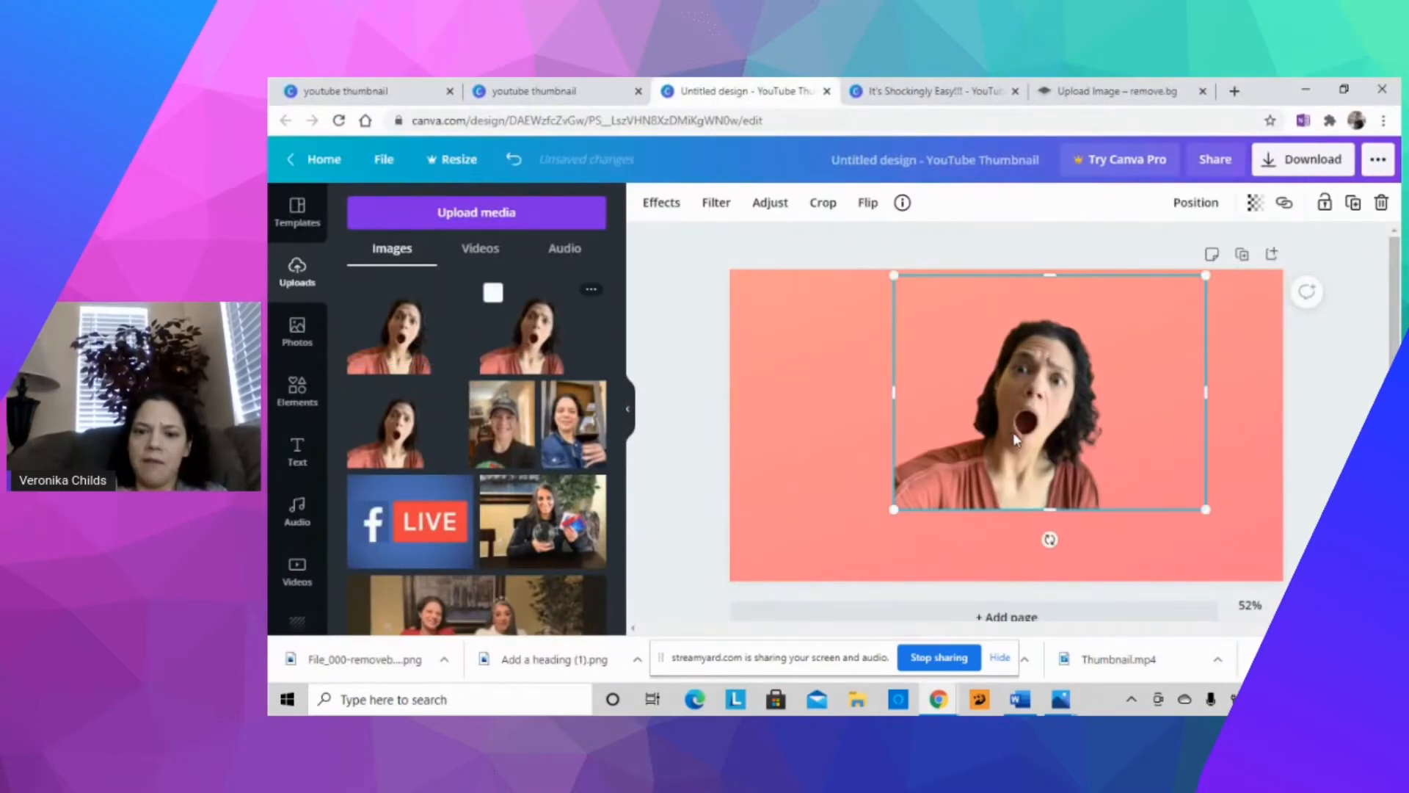
# Move the portrait cutout to the lower-right corner of the thumbnail and enlarge it.
pyautogui.moveTo(1017, 441); pyautogui.dragTo(1178, 504)
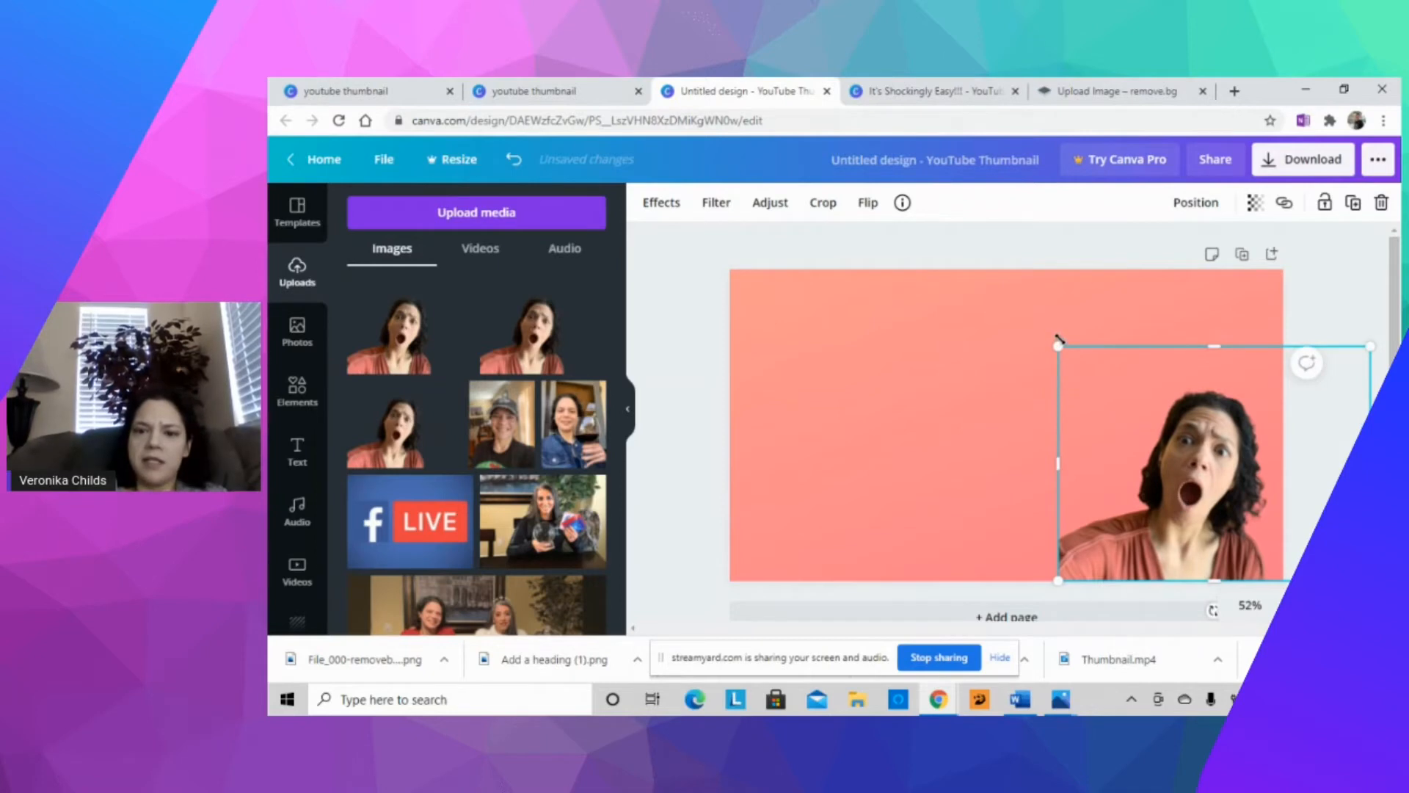
pyautogui.moveTo(1058, 343); pyautogui.dragTo(1006, 307)
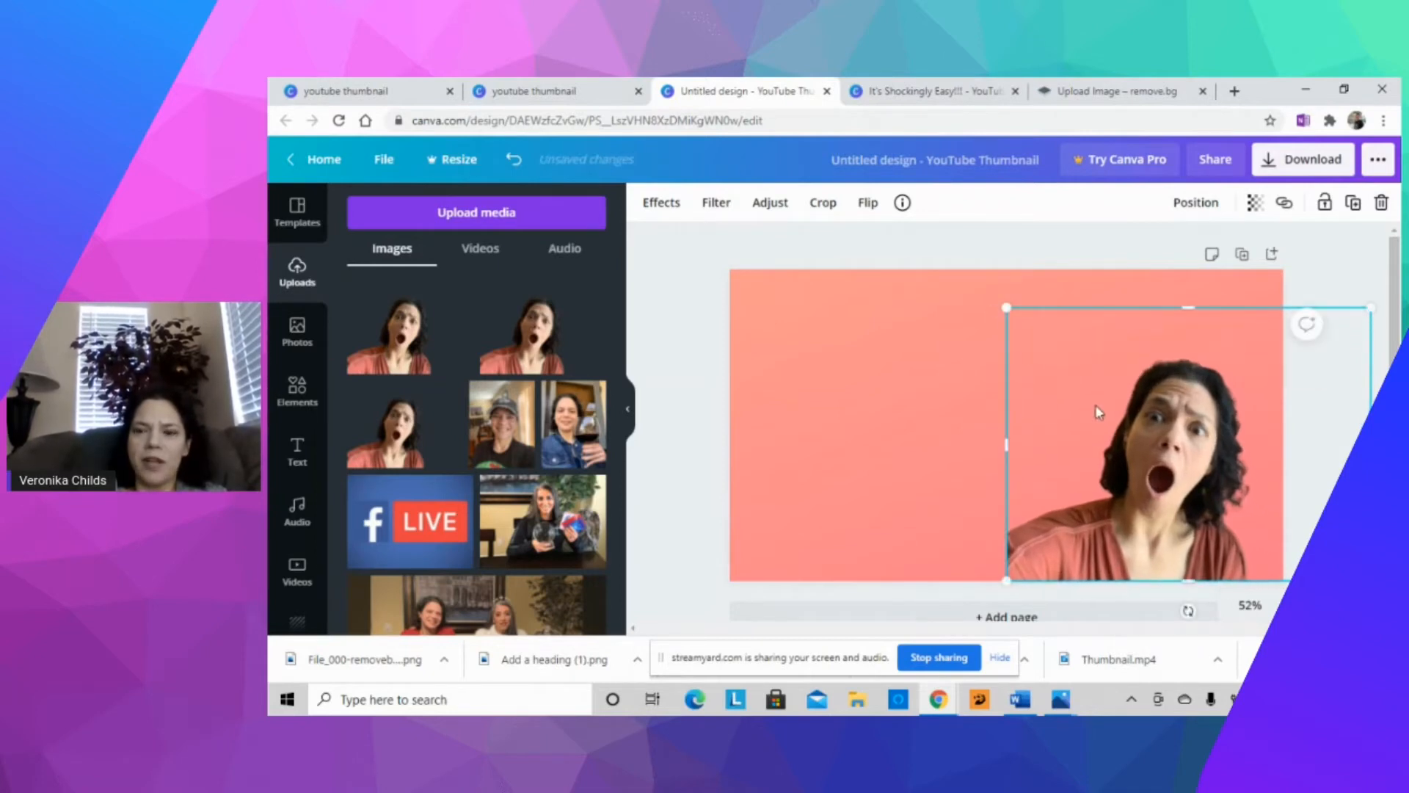
pyautogui.moveTo(1124, 444); pyautogui.dragTo(1143, 435)
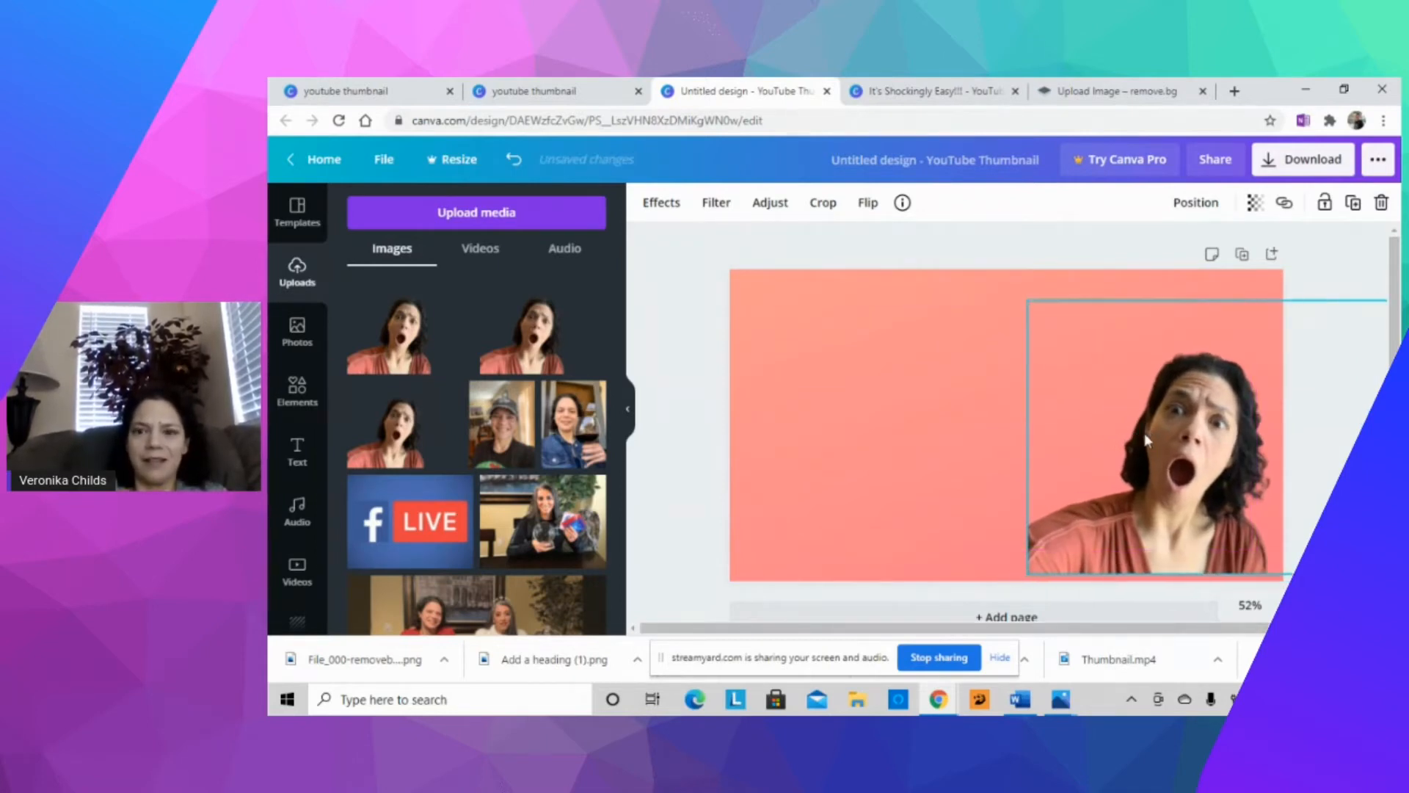
# Flip the portrait cutout horizontally and align it with the lower-right corner of the page.
pyautogui.click(869, 203)
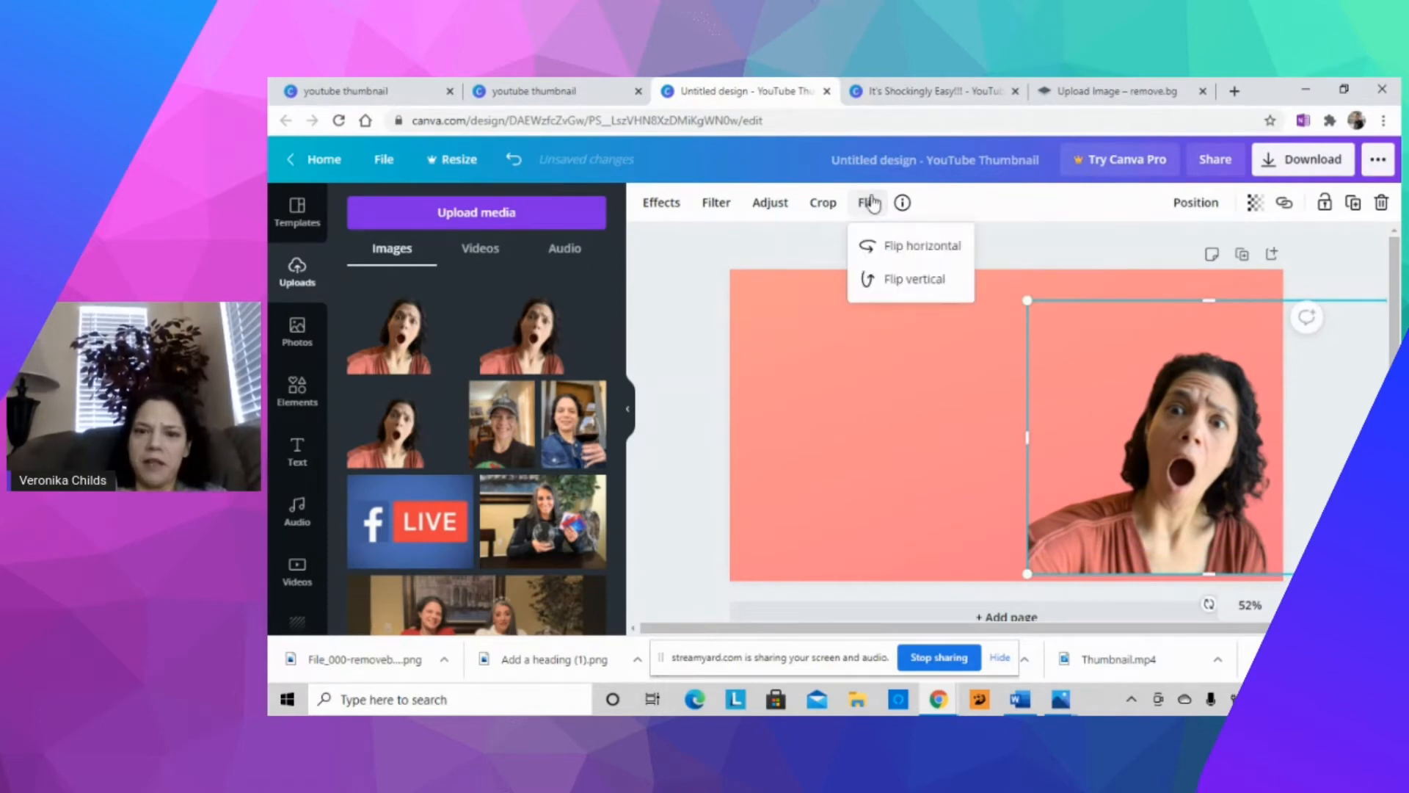
pyautogui.click(897, 257)
pyautogui.moveTo(1230, 489); pyautogui.dragTo(1116, 491)
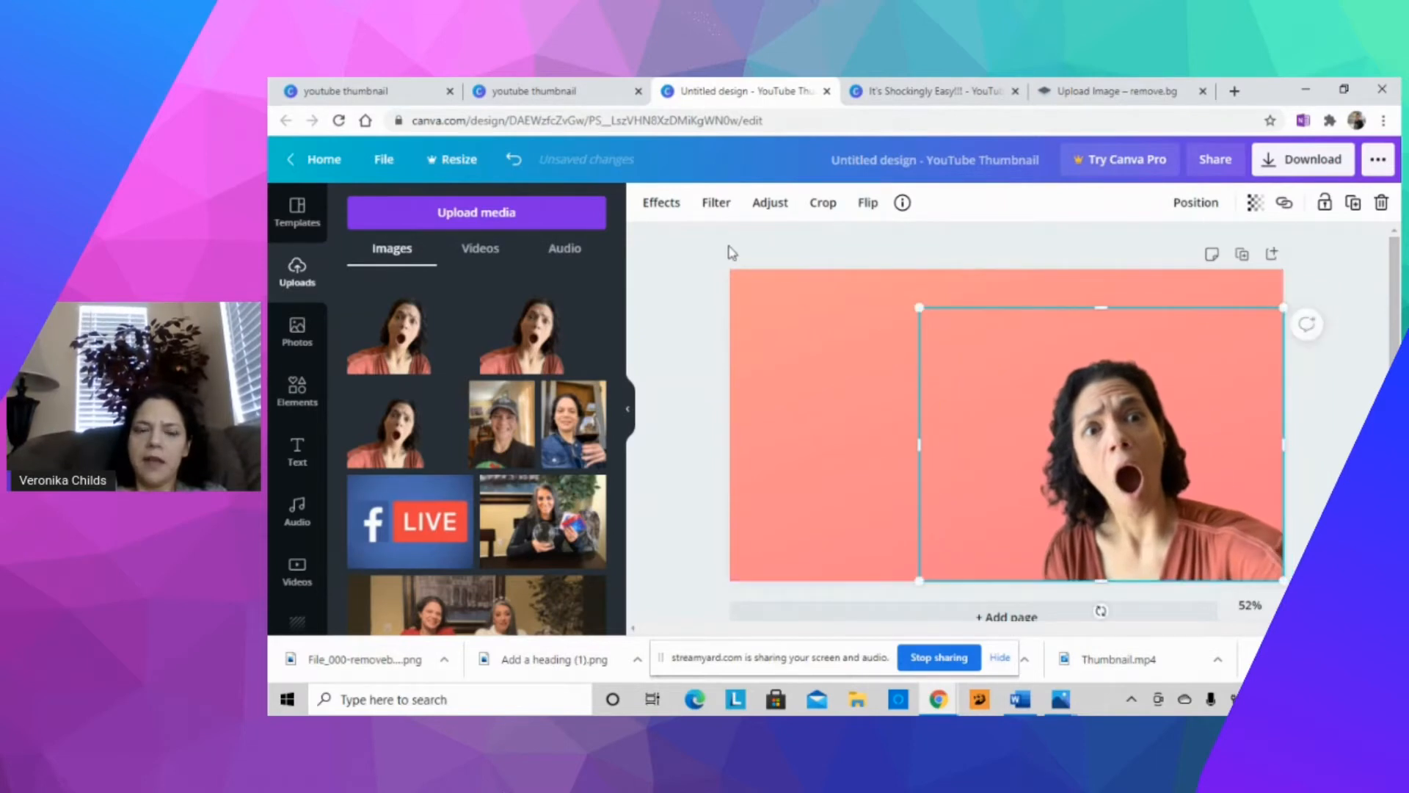
pyautogui.click(682, 282)
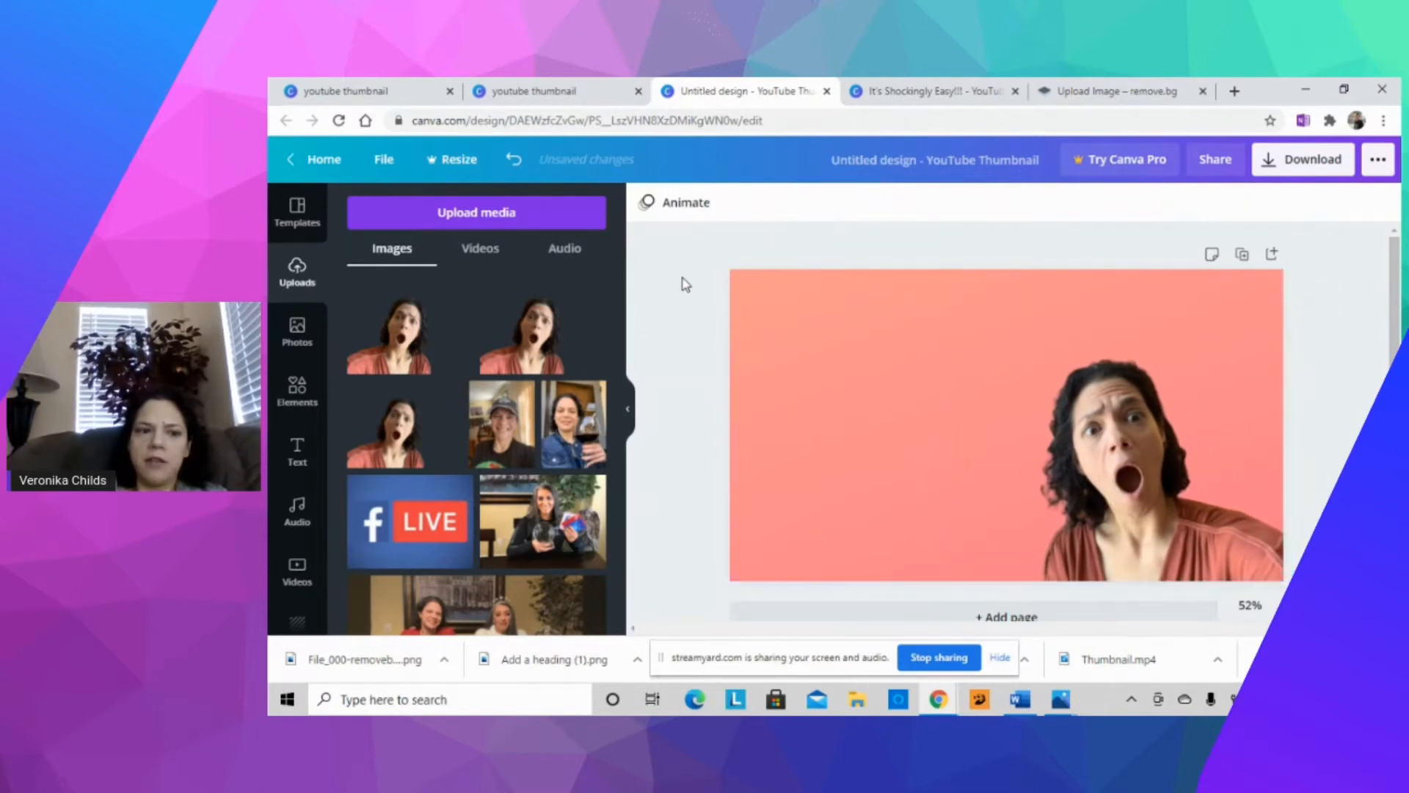
# Add a heading text box to the page and set its font to Alegreya Bold.
pyautogui.click(297, 455)
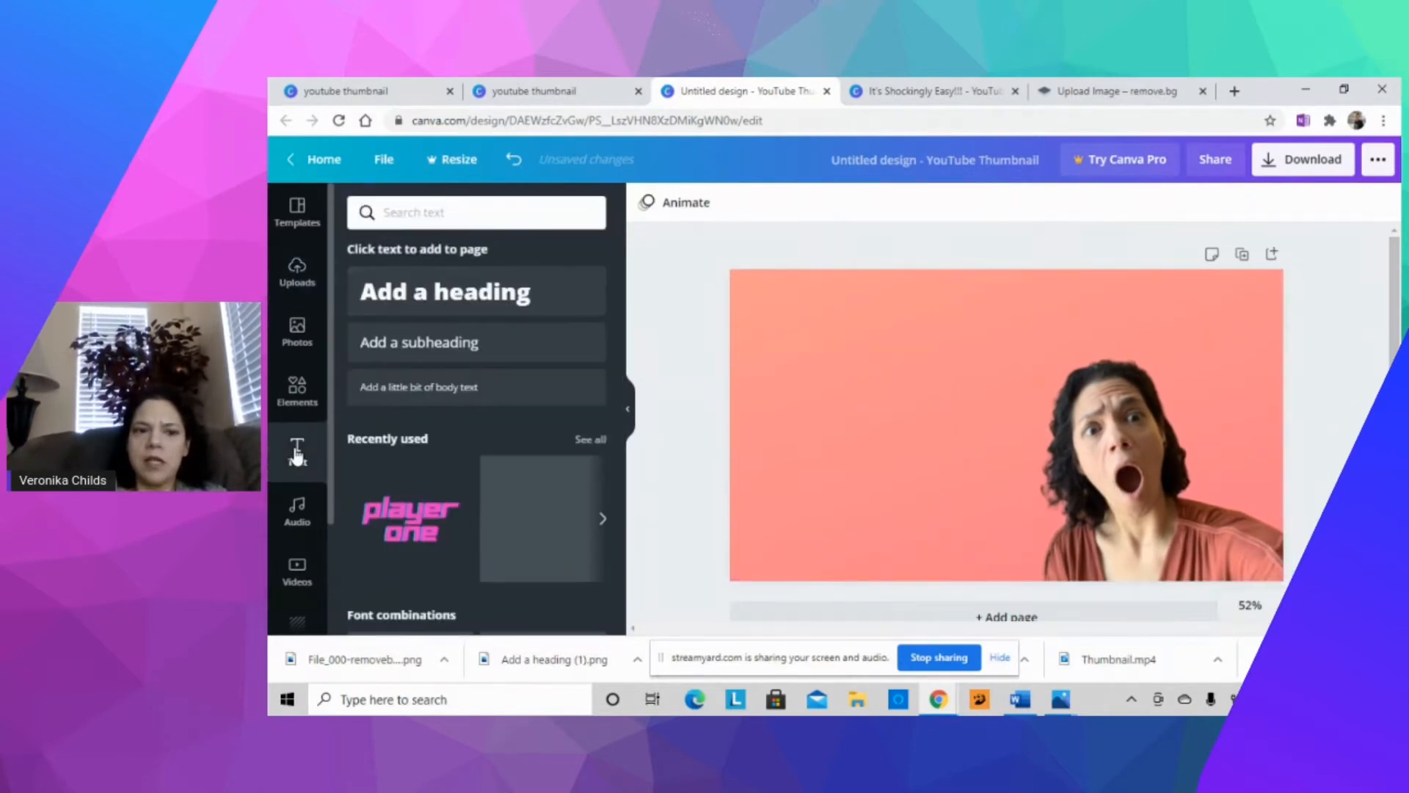
pyautogui.click(427, 305)
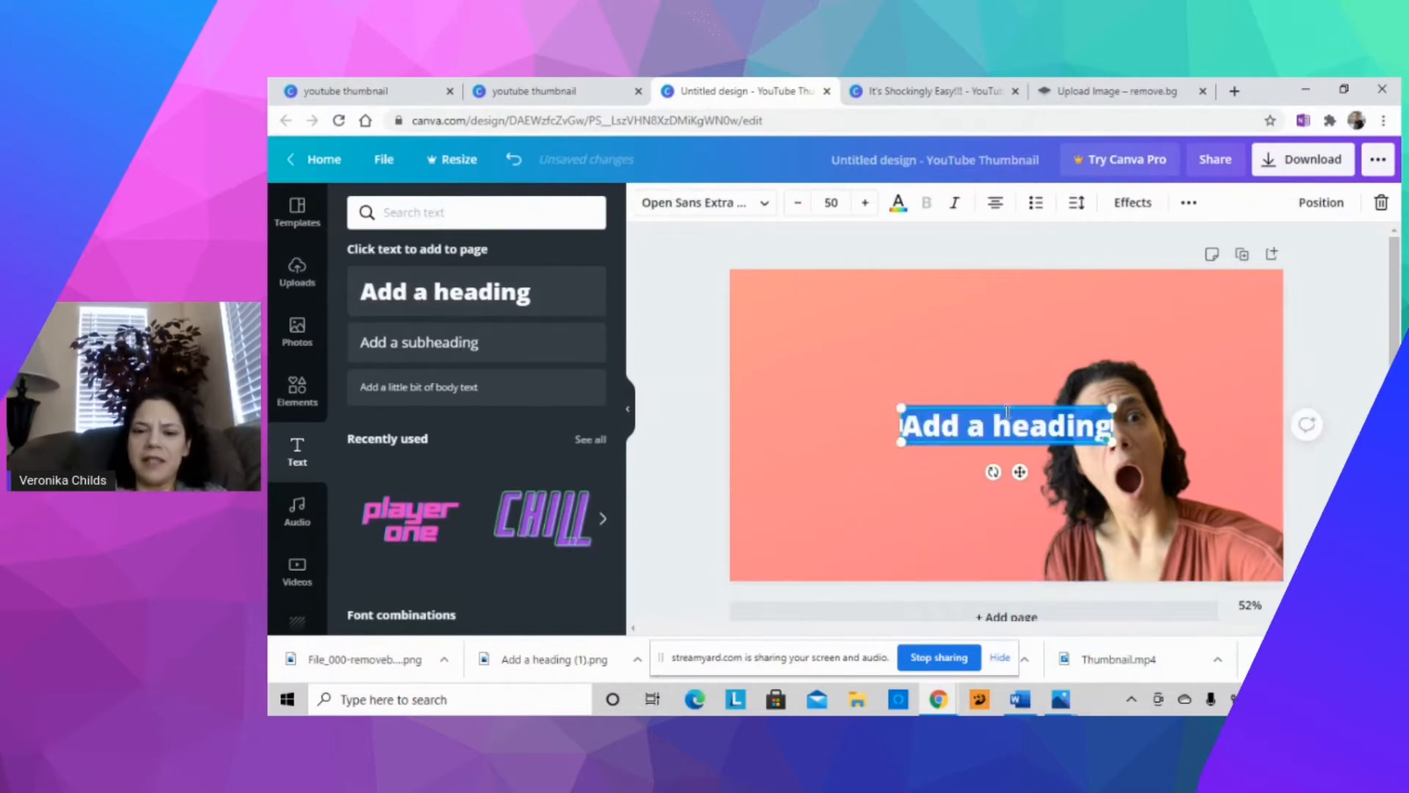
pyautogui.click(744, 212)
pyautogui.click(444, 337)
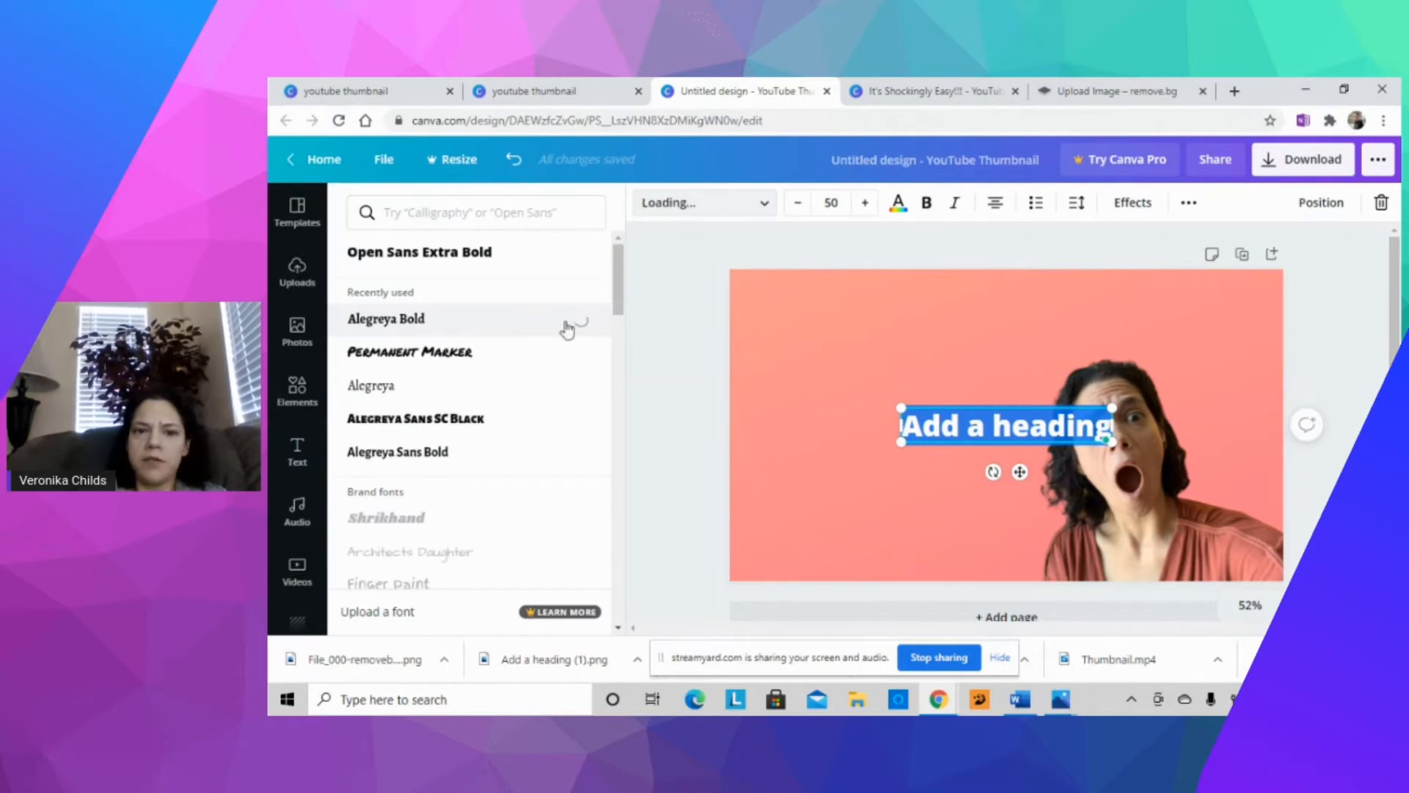
pyautogui.click(928, 213)
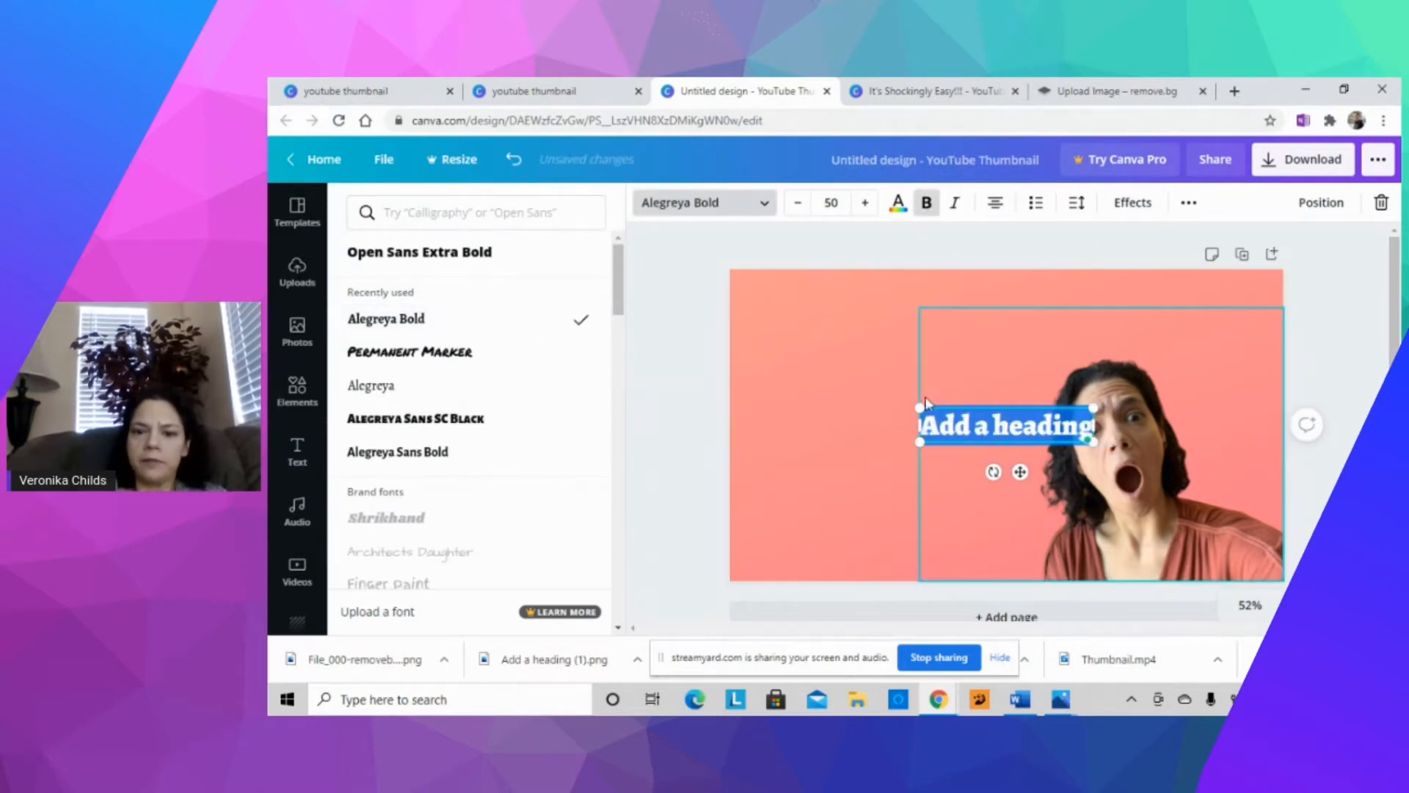
# Enlarge the heading text to size 85 and insert a line break before the word "heading".
pyautogui.moveTo(916, 406); pyautogui.dragTo(799, 383)
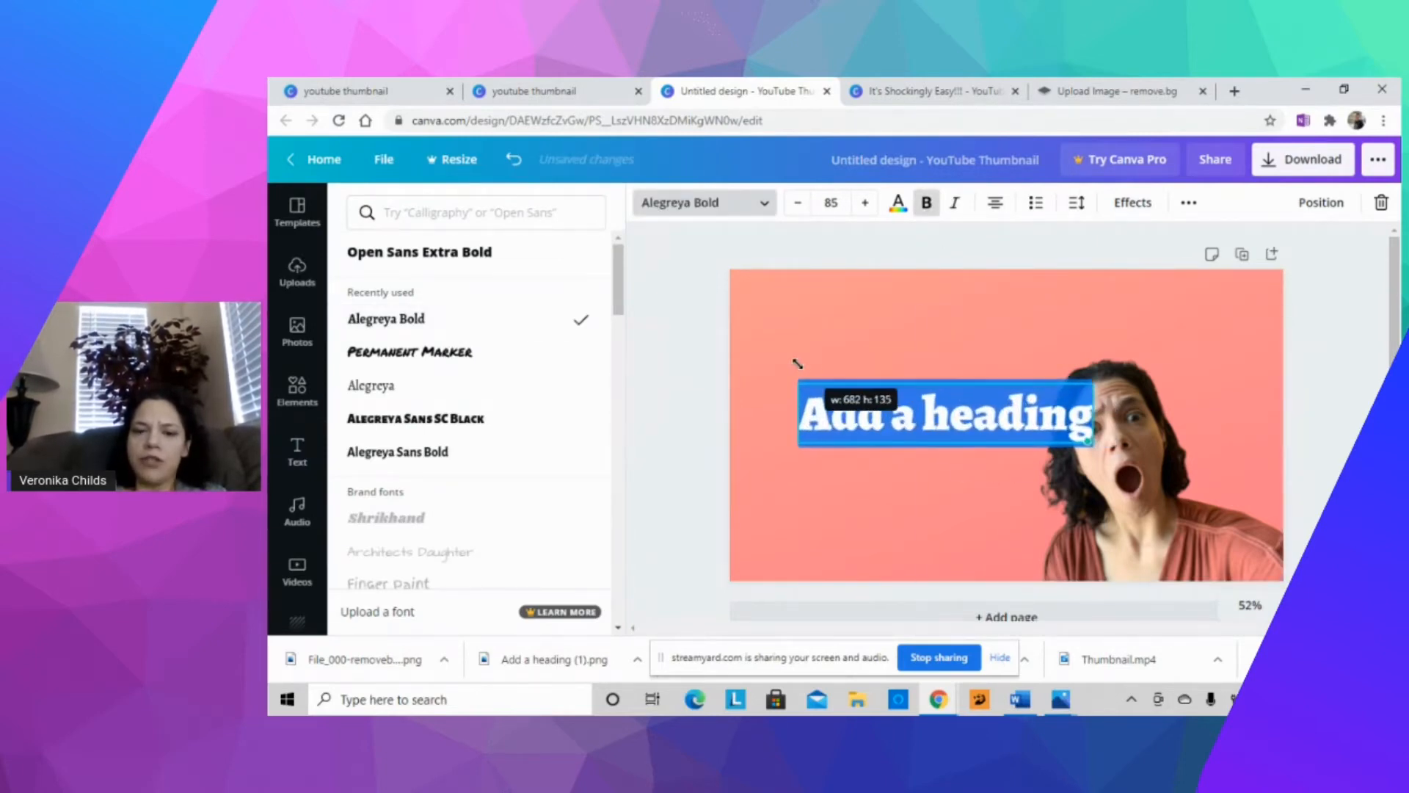
pyautogui.click(958, 413)
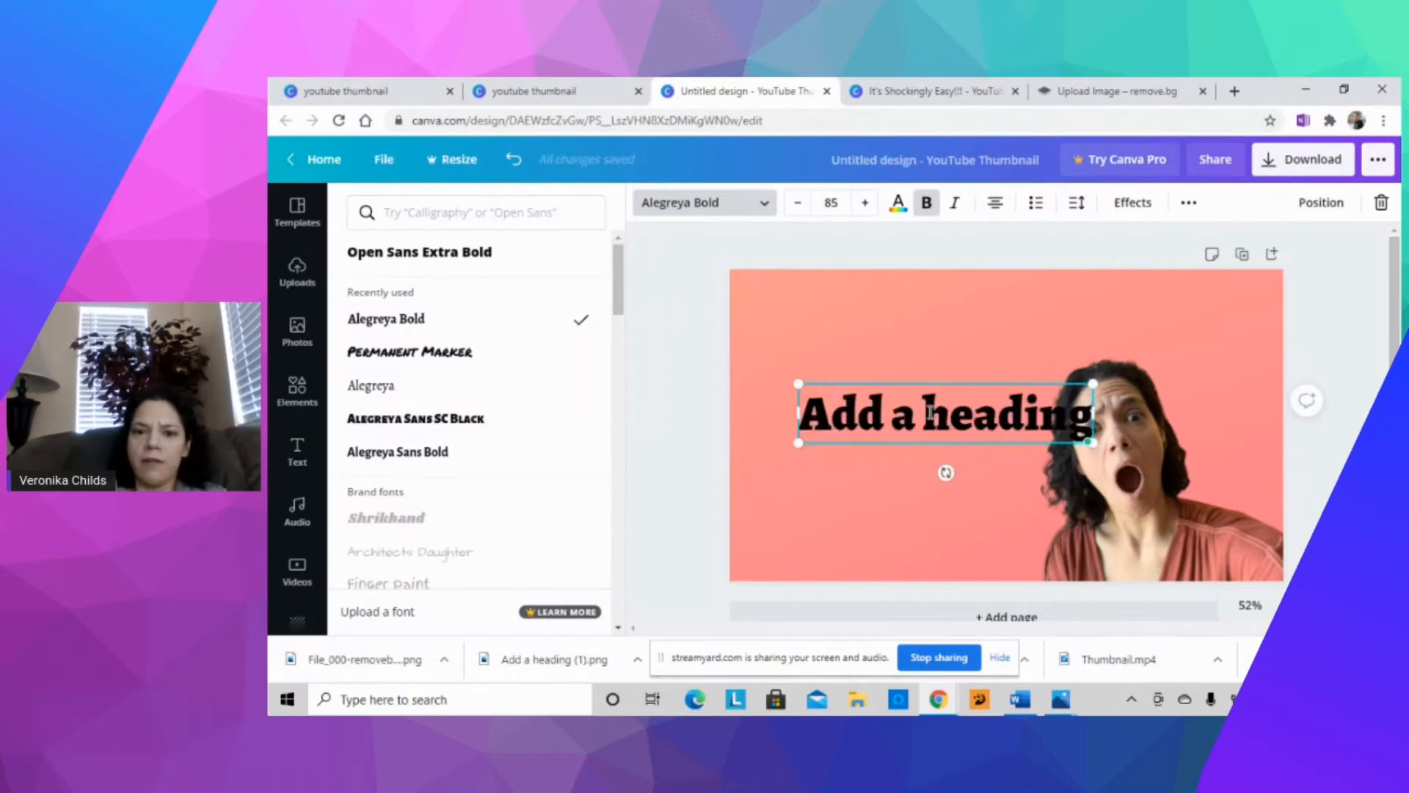
pyautogui.press('Return')
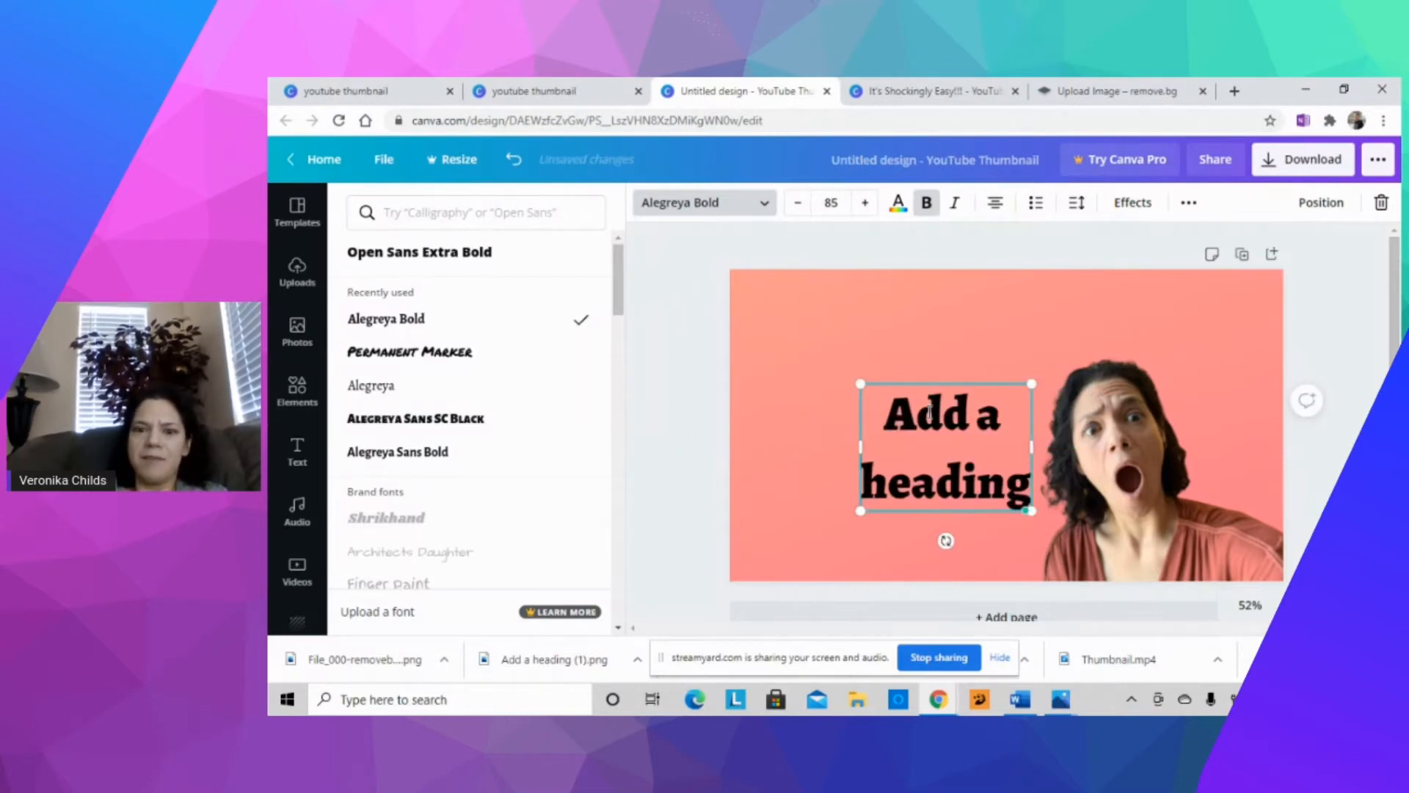
# Replace the placeholder heading text with "Shockingly" and start a new line below it.
pyautogui.doubleClick(995, 469)
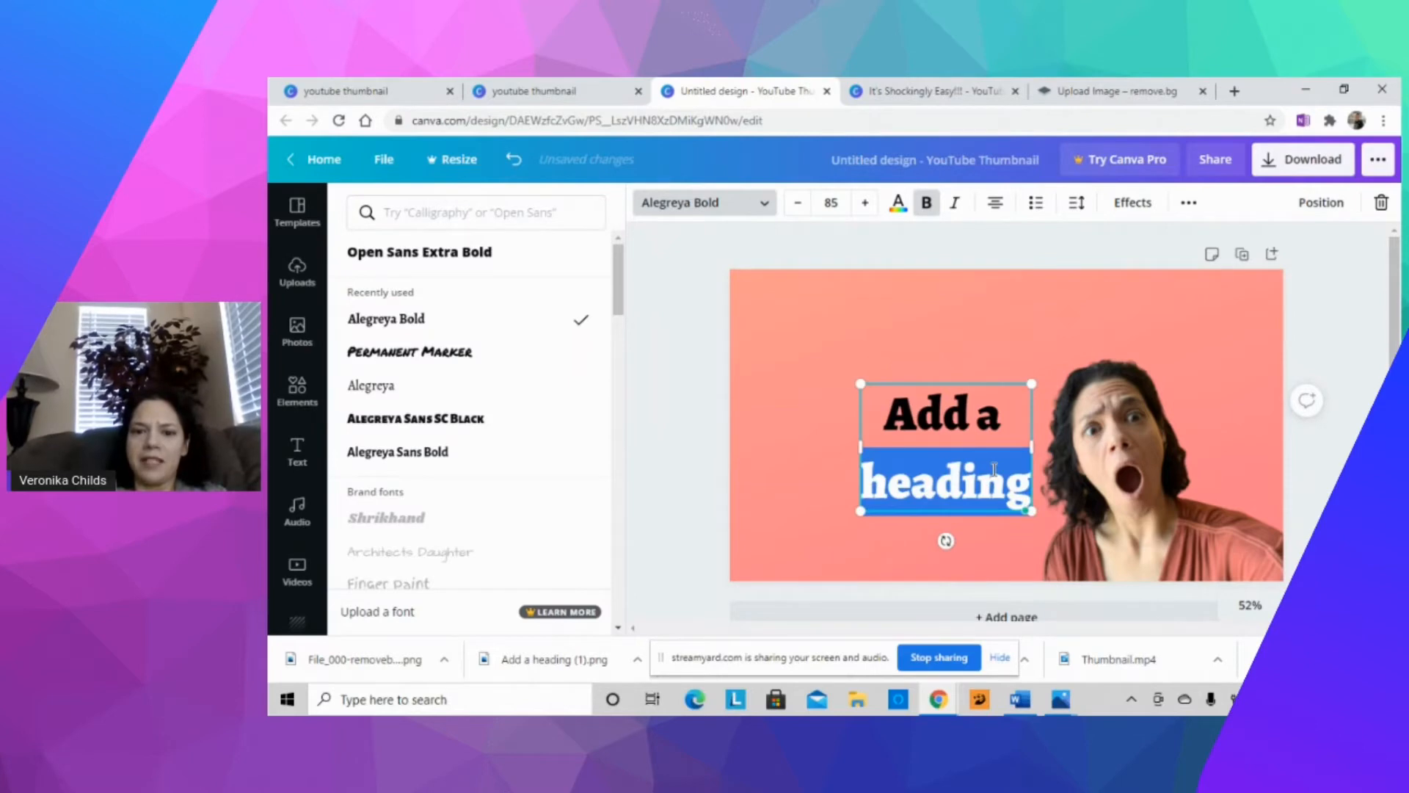
pyautogui.moveTo(883, 418); pyautogui.dragTo(1019, 486)
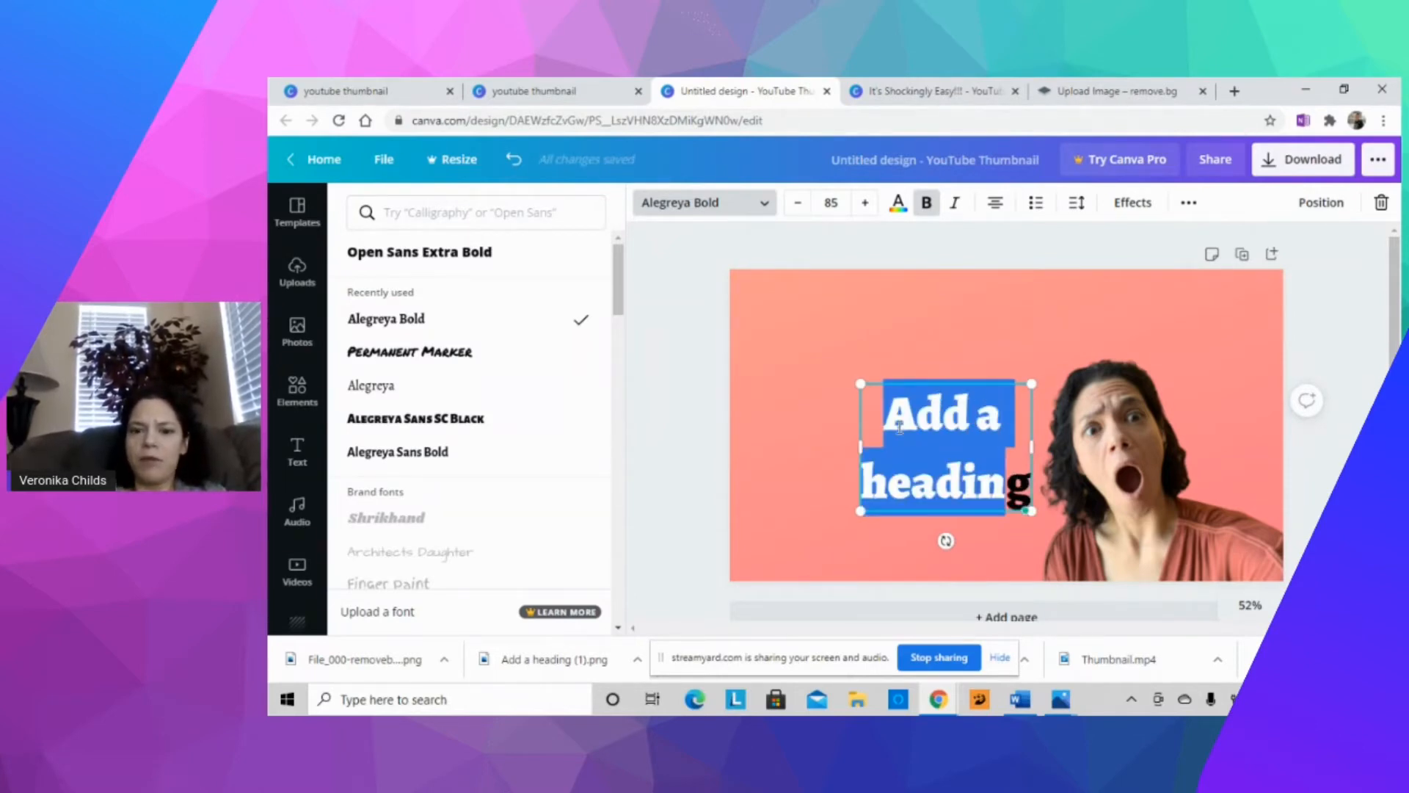
pyautogui.doubleClick(900, 427)
pyautogui.click(900, 427)
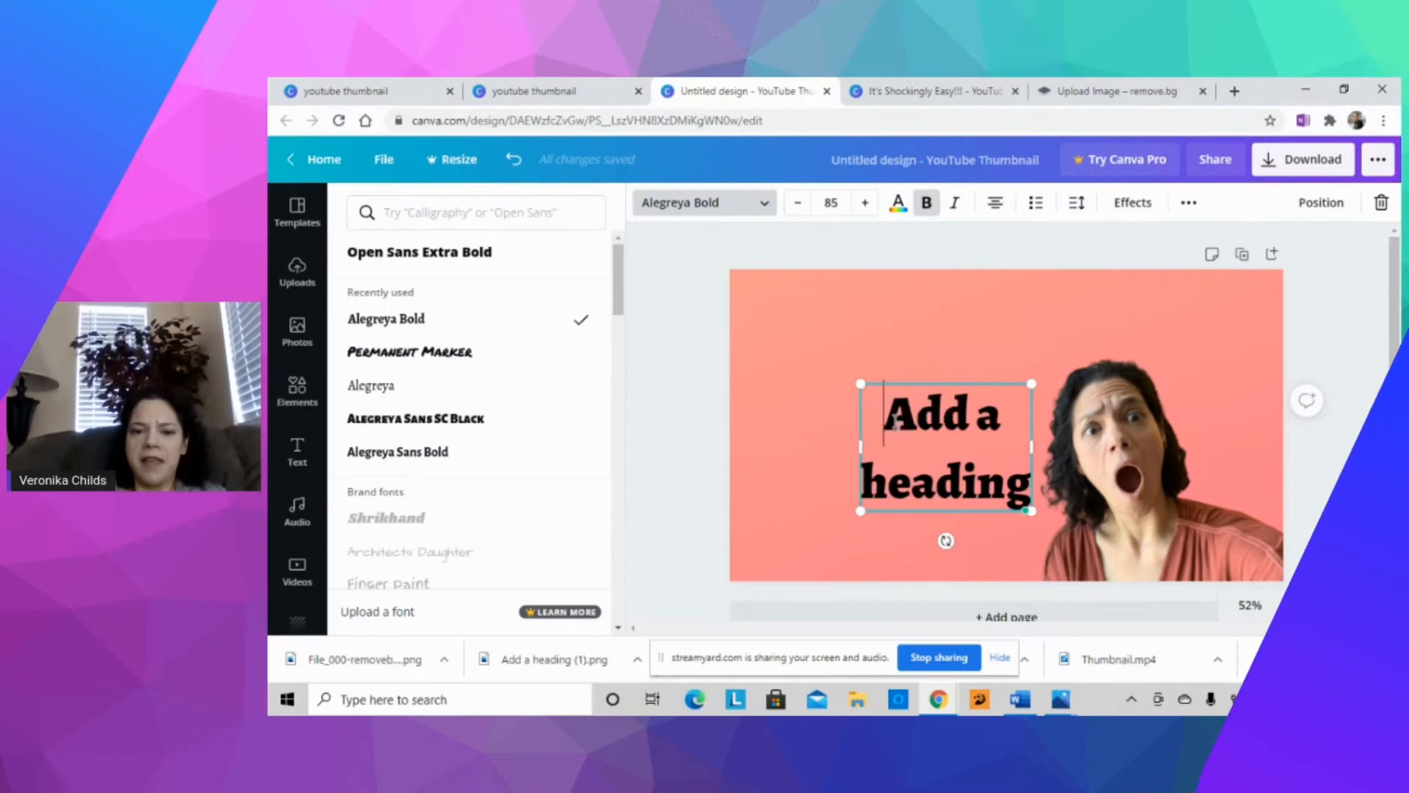
pyautogui.moveTo(895, 422); pyautogui.dragTo(1027, 487)
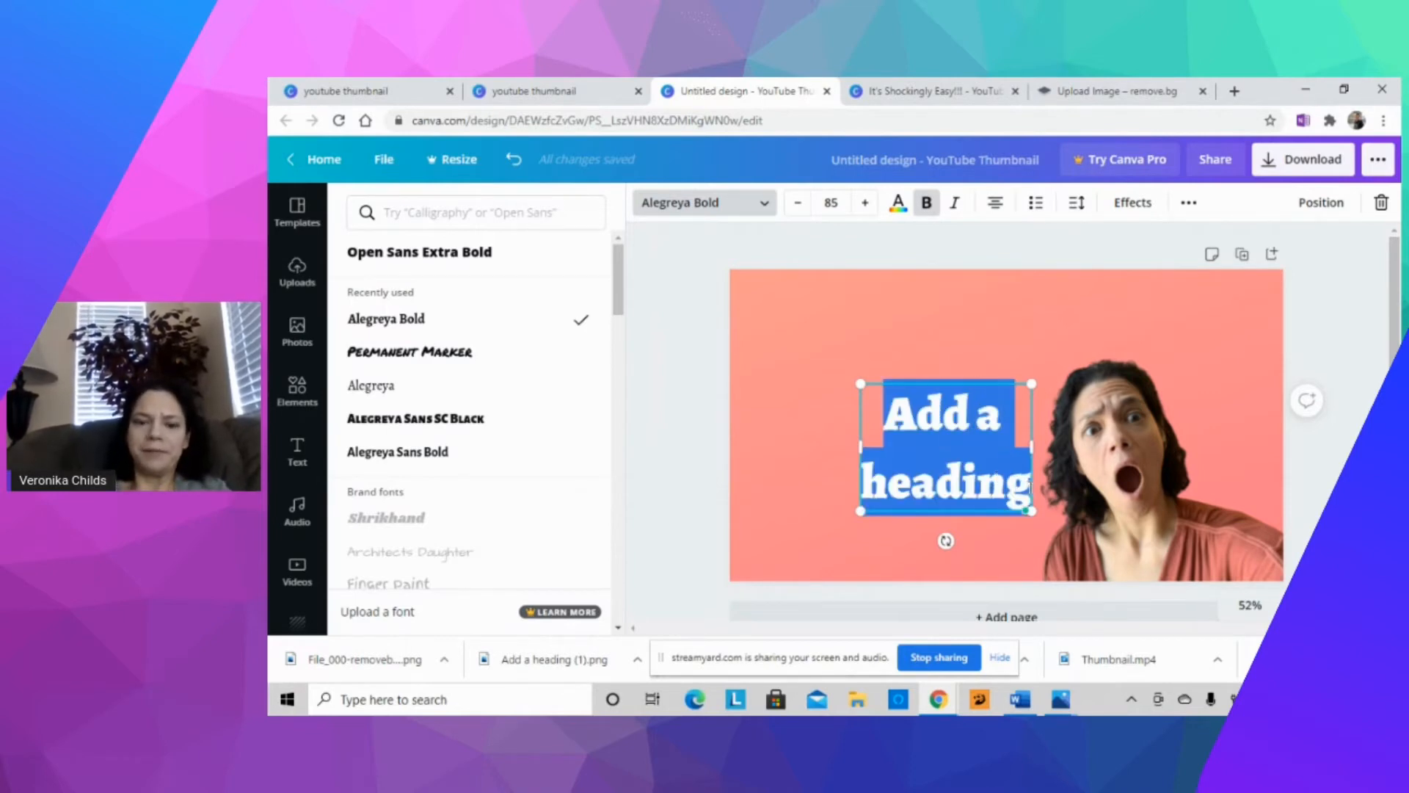
pyautogui.write('Shock')
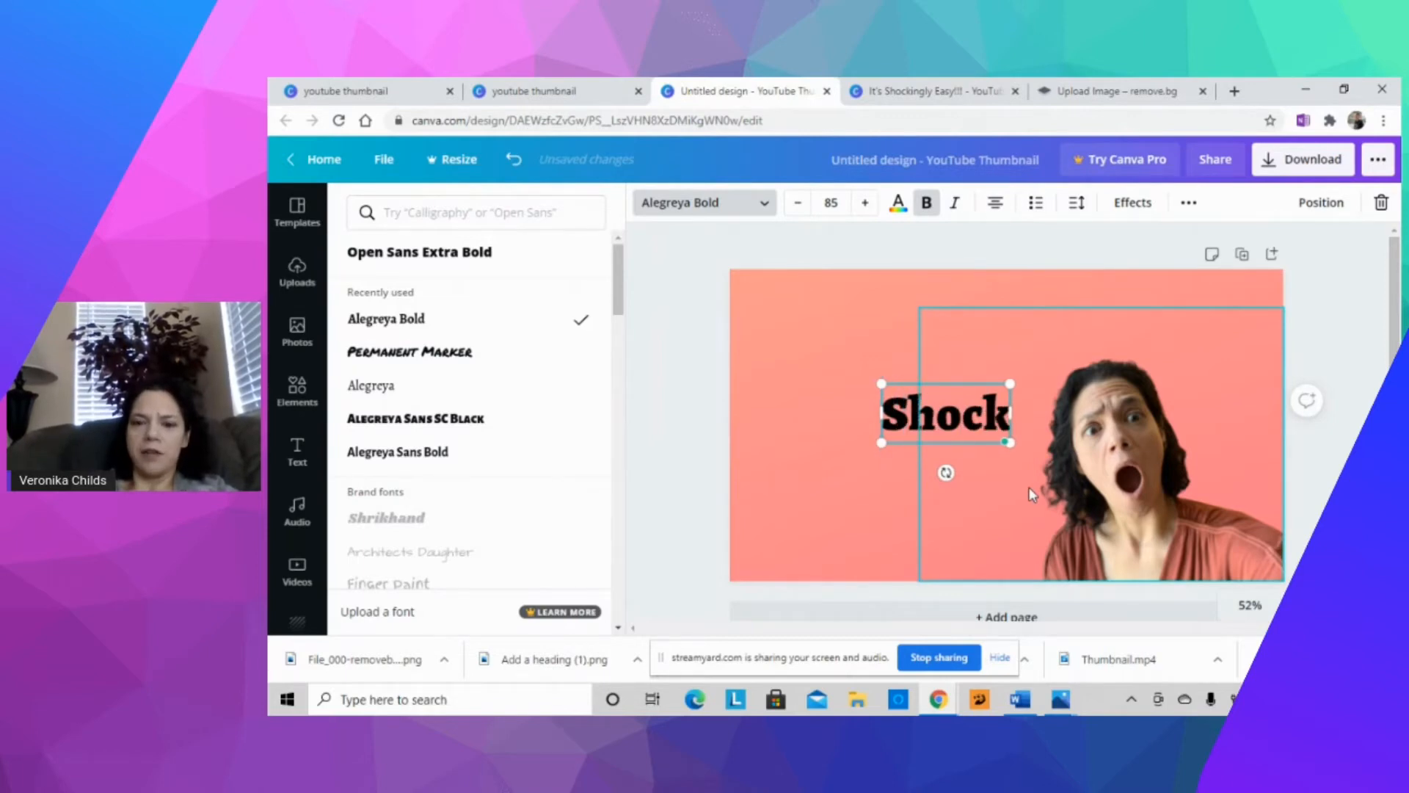
pyautogui.write('ingly')
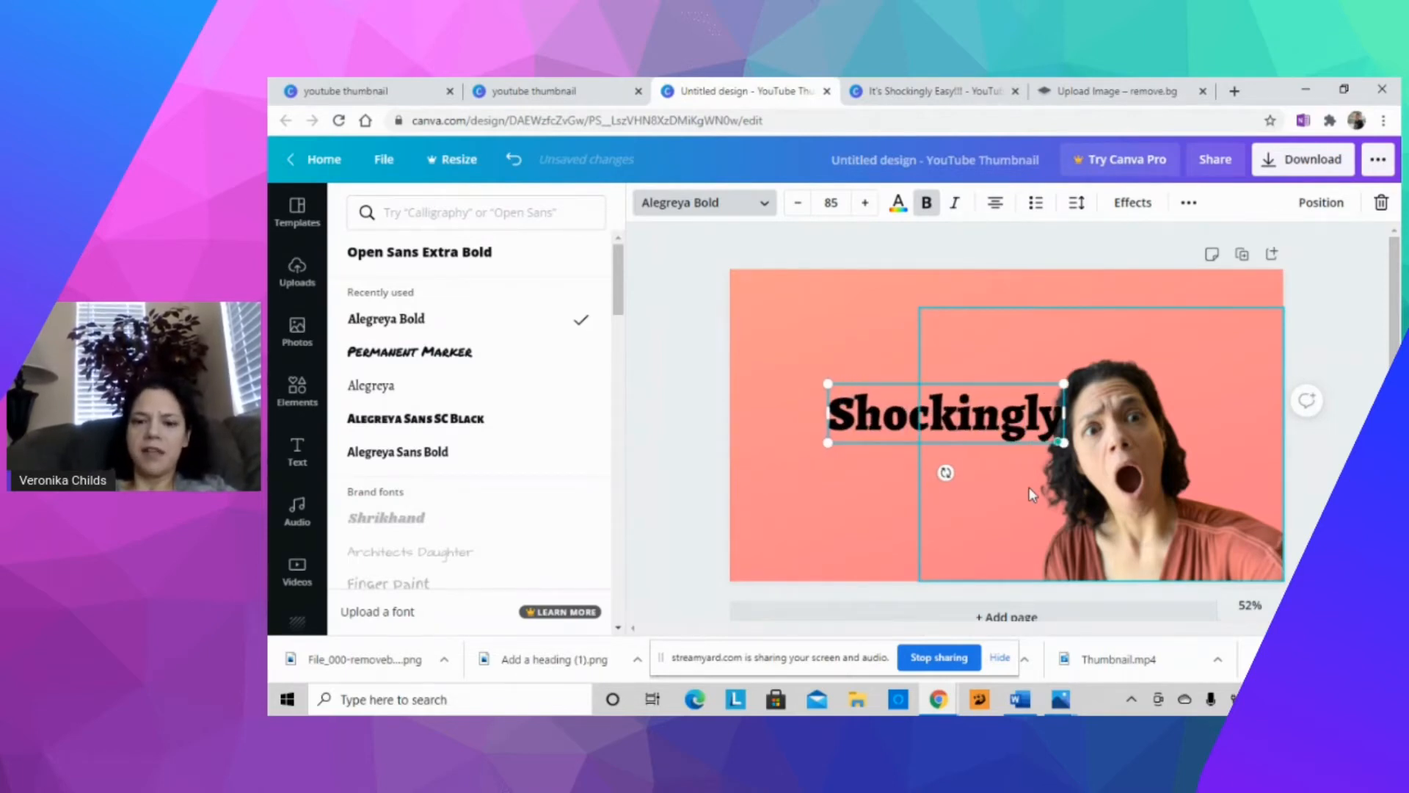
pyautogui.press('BackSpace')
pyautogui.press('BackSpace')
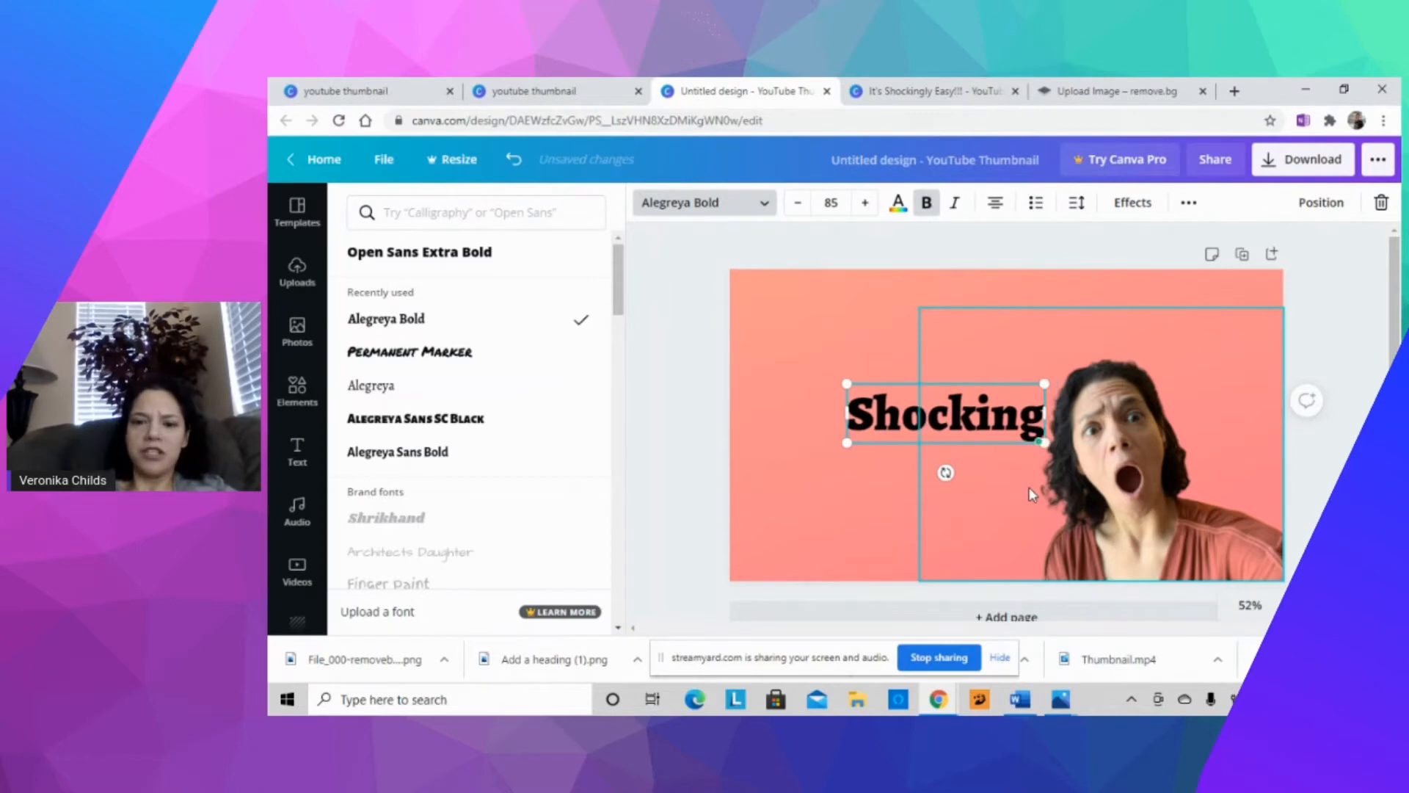
pyautogui.write('ly')
pyautogui.press('Return')
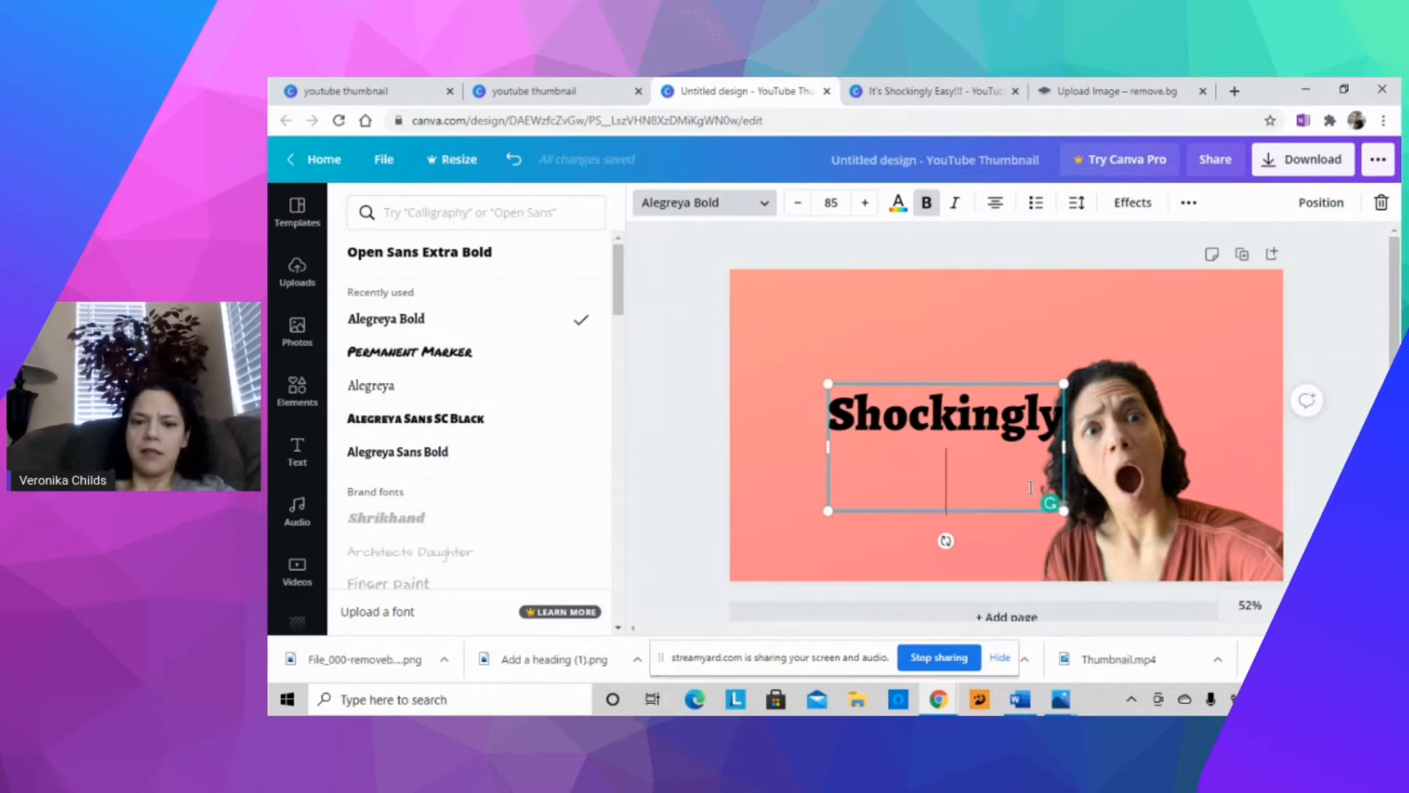
# Insert "It's" on its own line above "Shockingly" and add "Easy" on the line below.
pyautogui.press('Up')
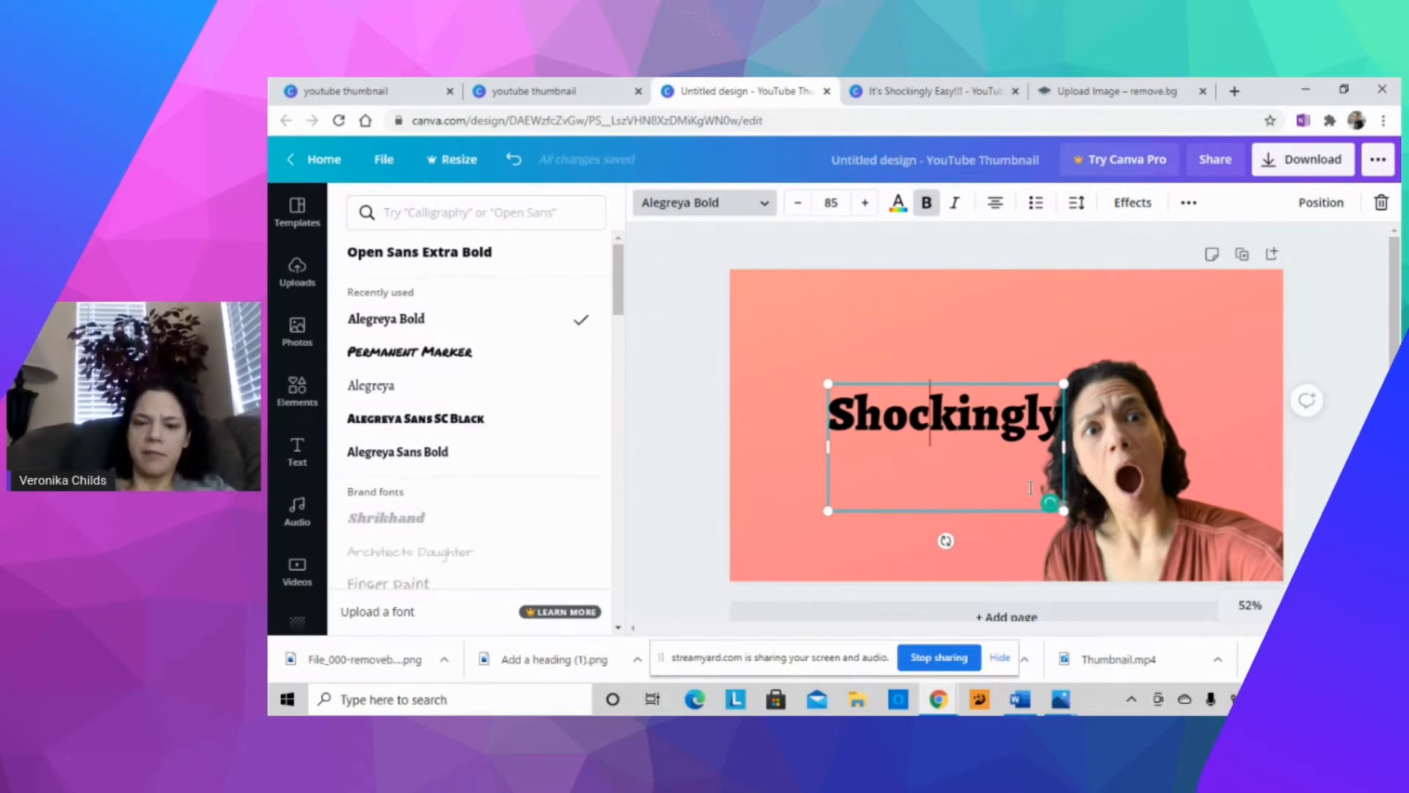
pyautogui.press('Left')
pyautogui.press('Left')
pyautogui.press('Left')
pyautogui.press('Left')
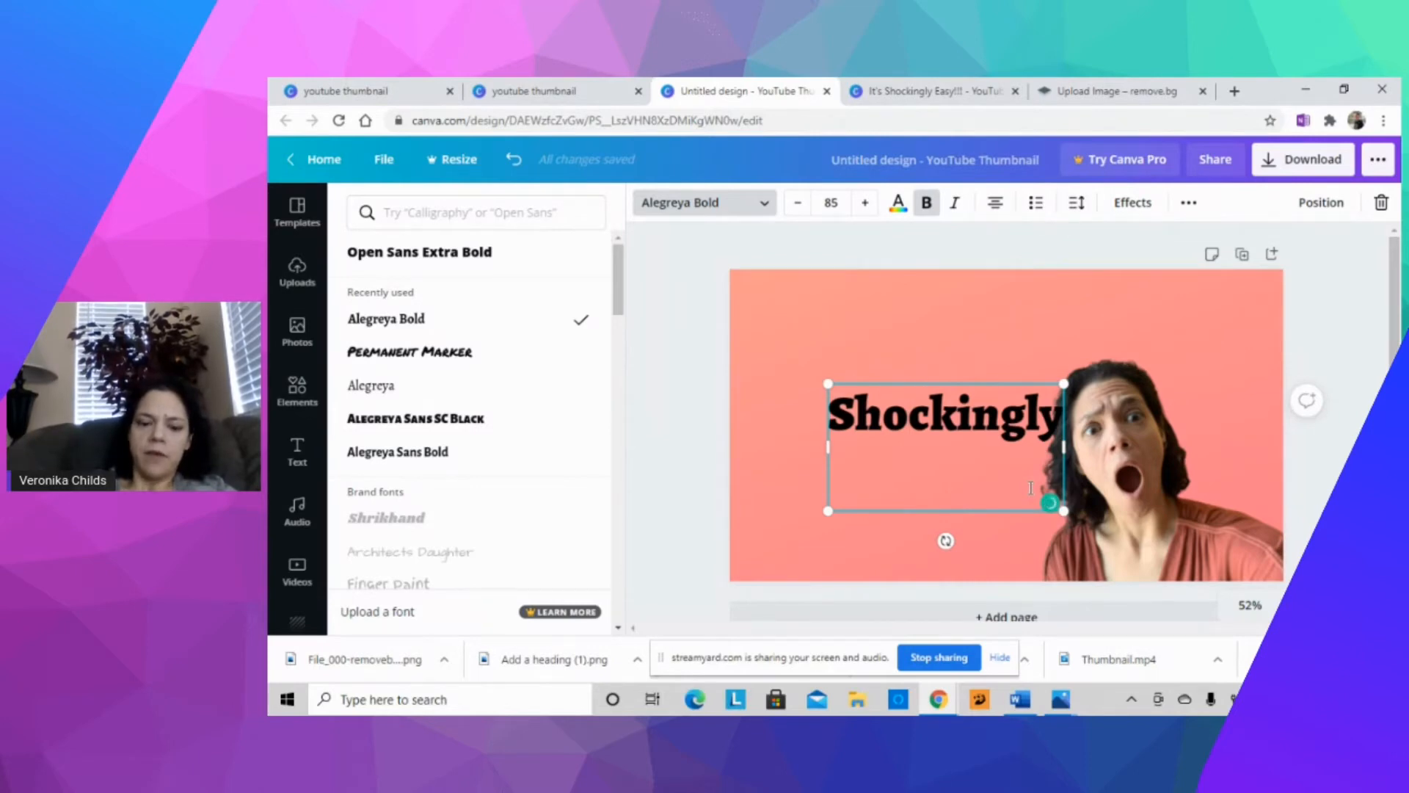
pyautogui.write("It's")
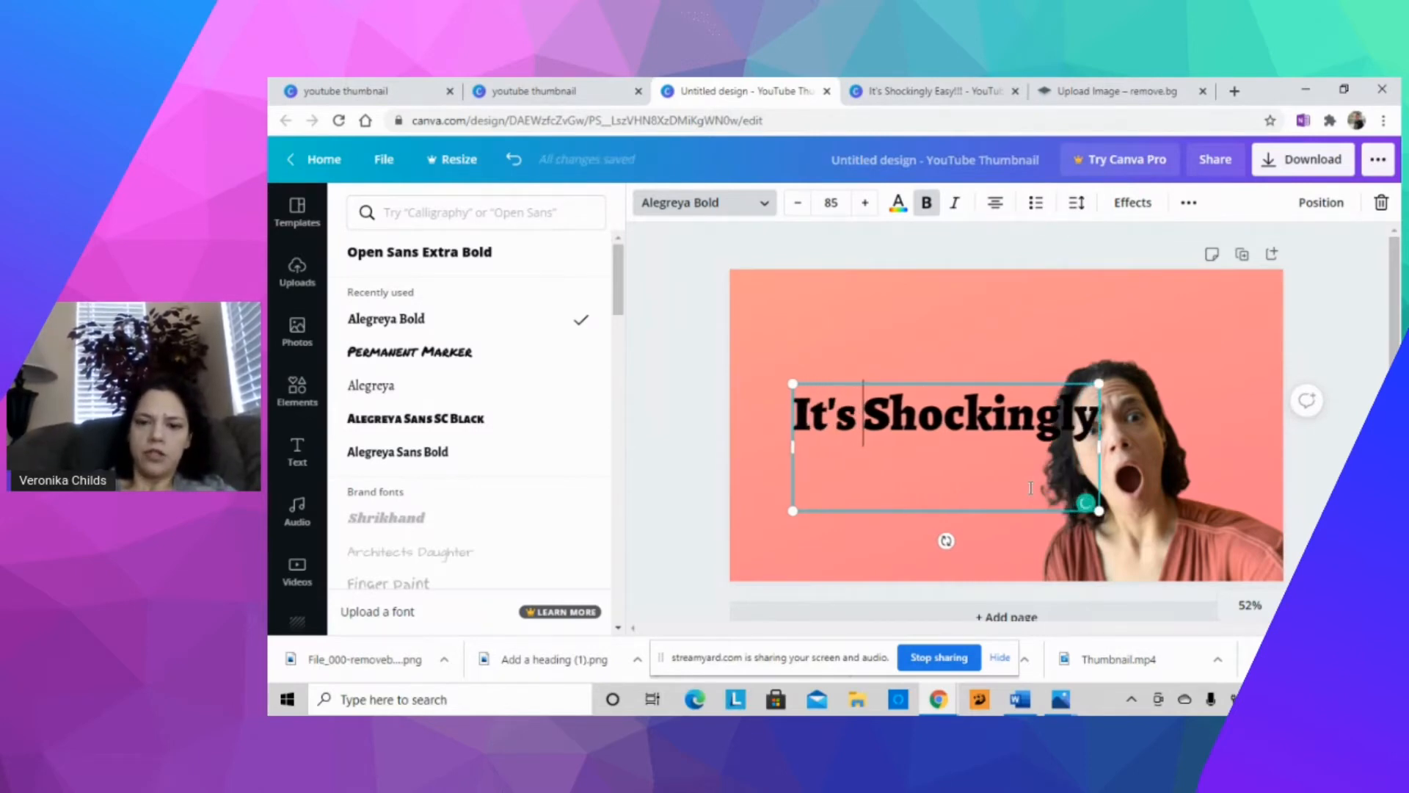
pyautogui.press('Return')
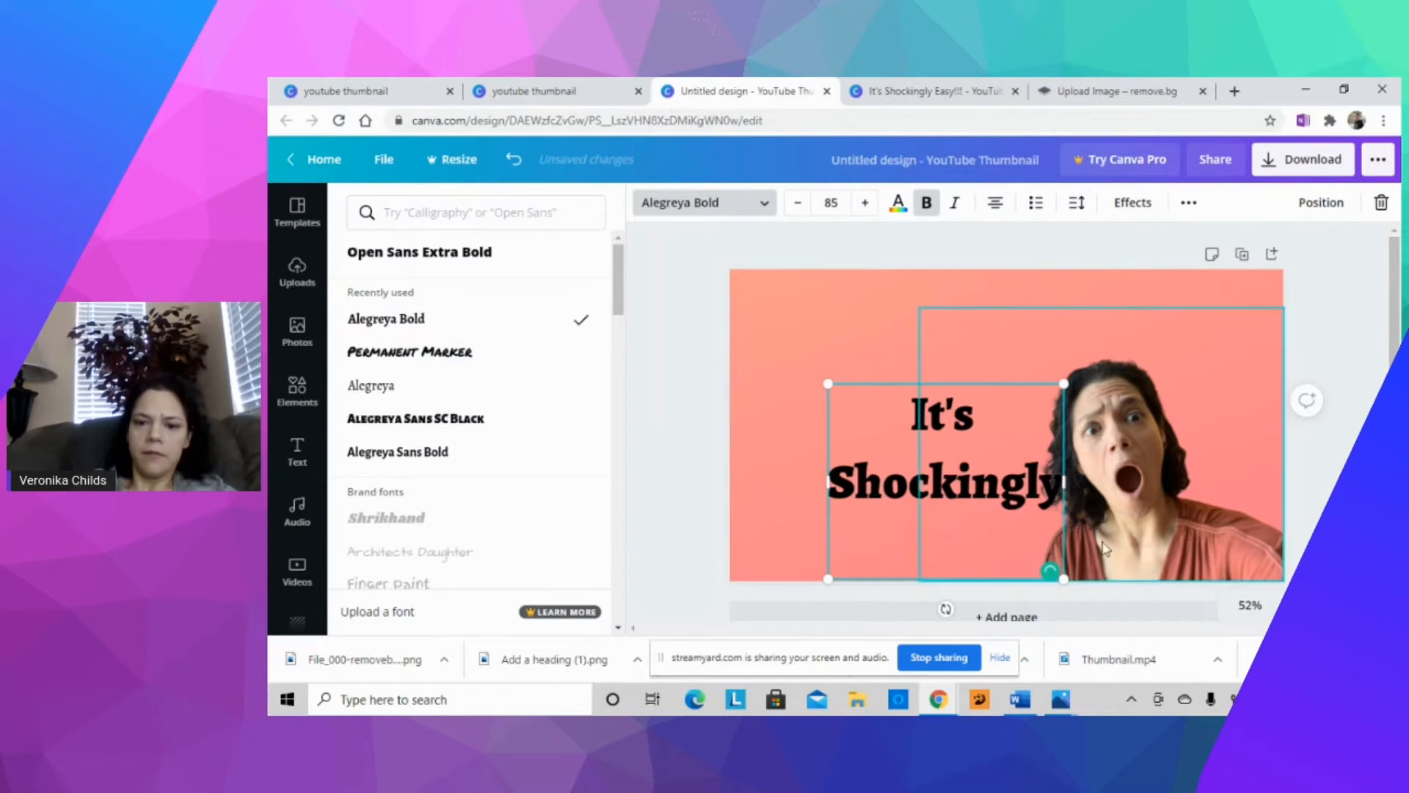
pyautogui.press('Return')
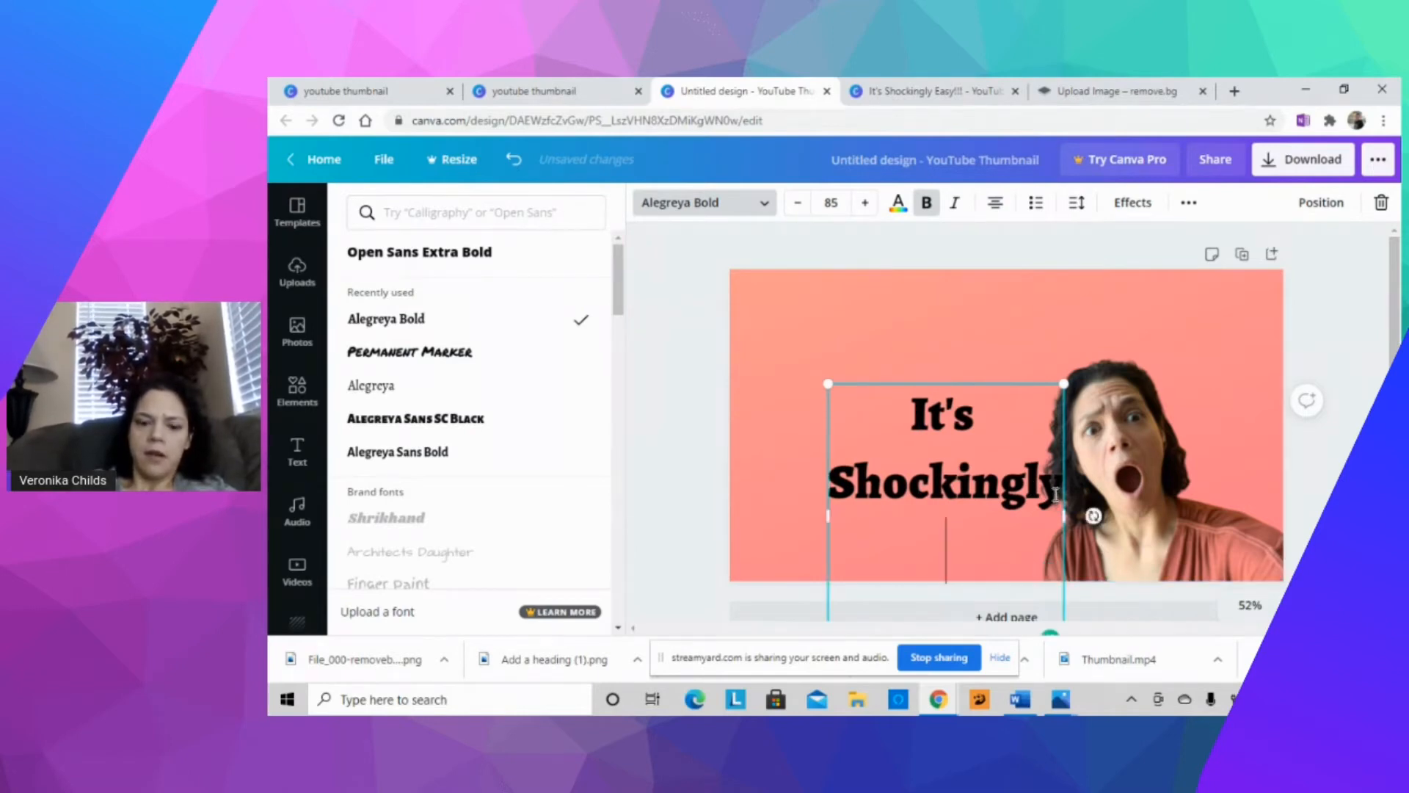
pyautogui.write('Easy')
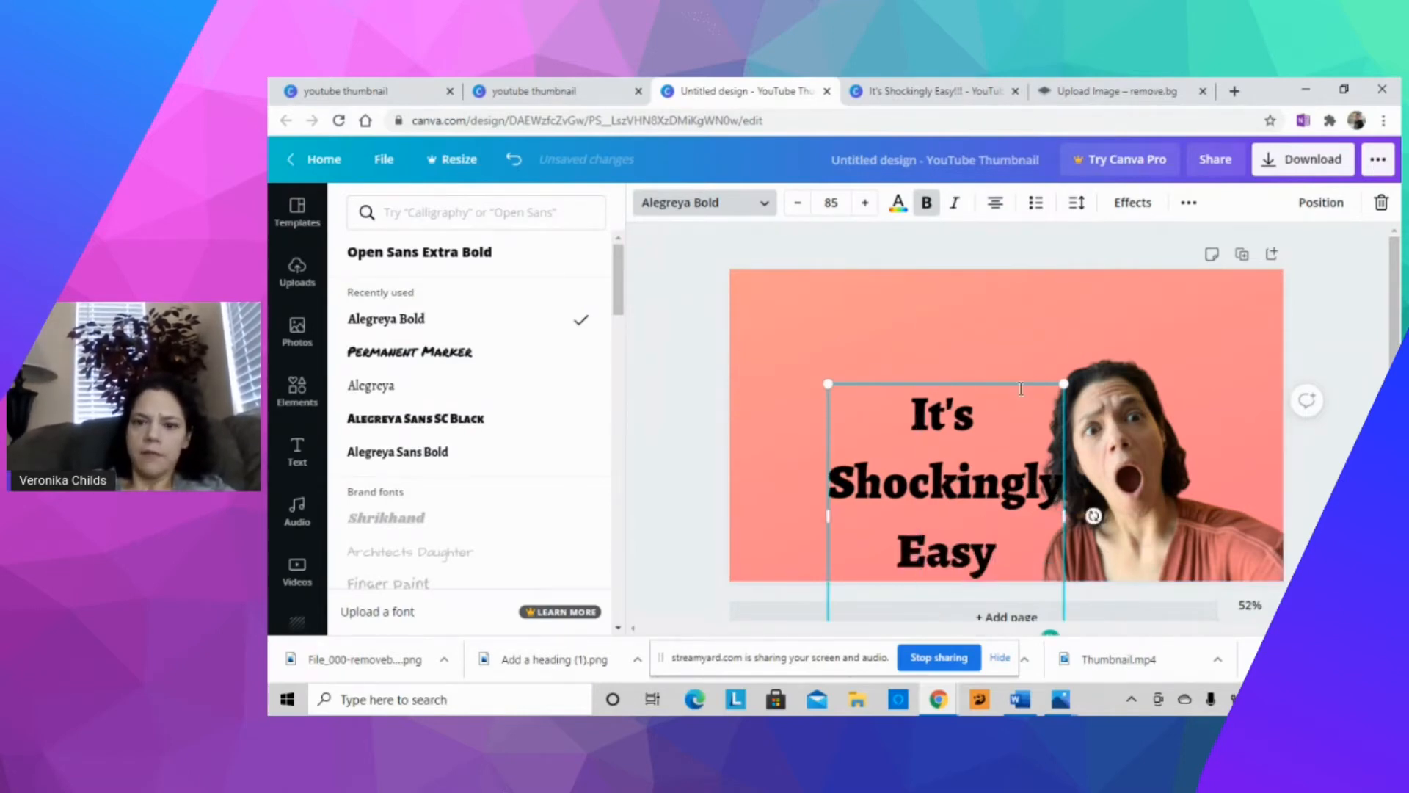
# Reduce the line height of "Easy" to 1.02 and move the heading up and left, clear of the portrait.
pyautogui.click(1077, 203)
pyautogui.moveTo(1214, 302); pyautogui.dragTo(1197, 305)
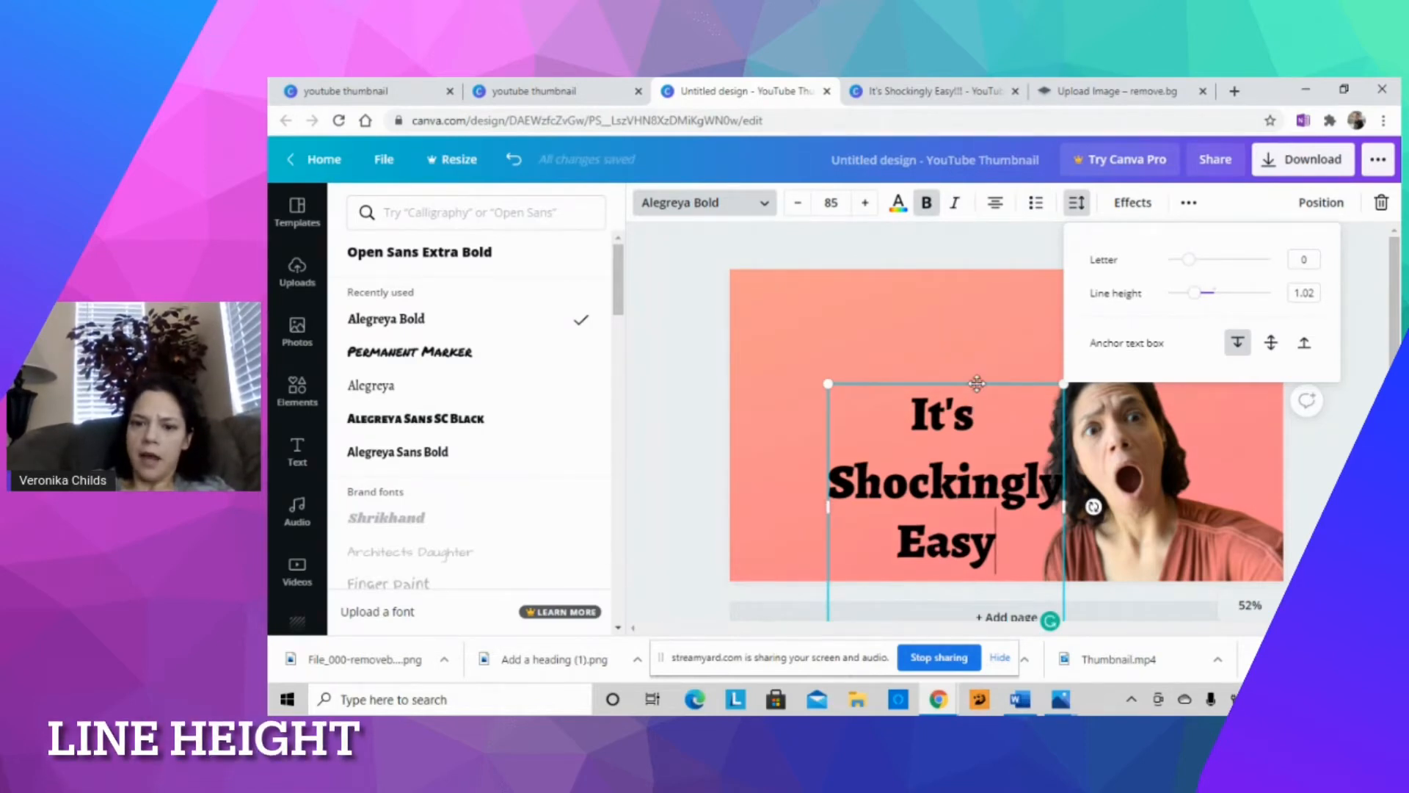
pyautogui.moveTo(976, 384); pyautogui.dragTo(934, 322)
# Colour the heading text white and left-align all three of its lines.
pyautogui.click(588, 416)
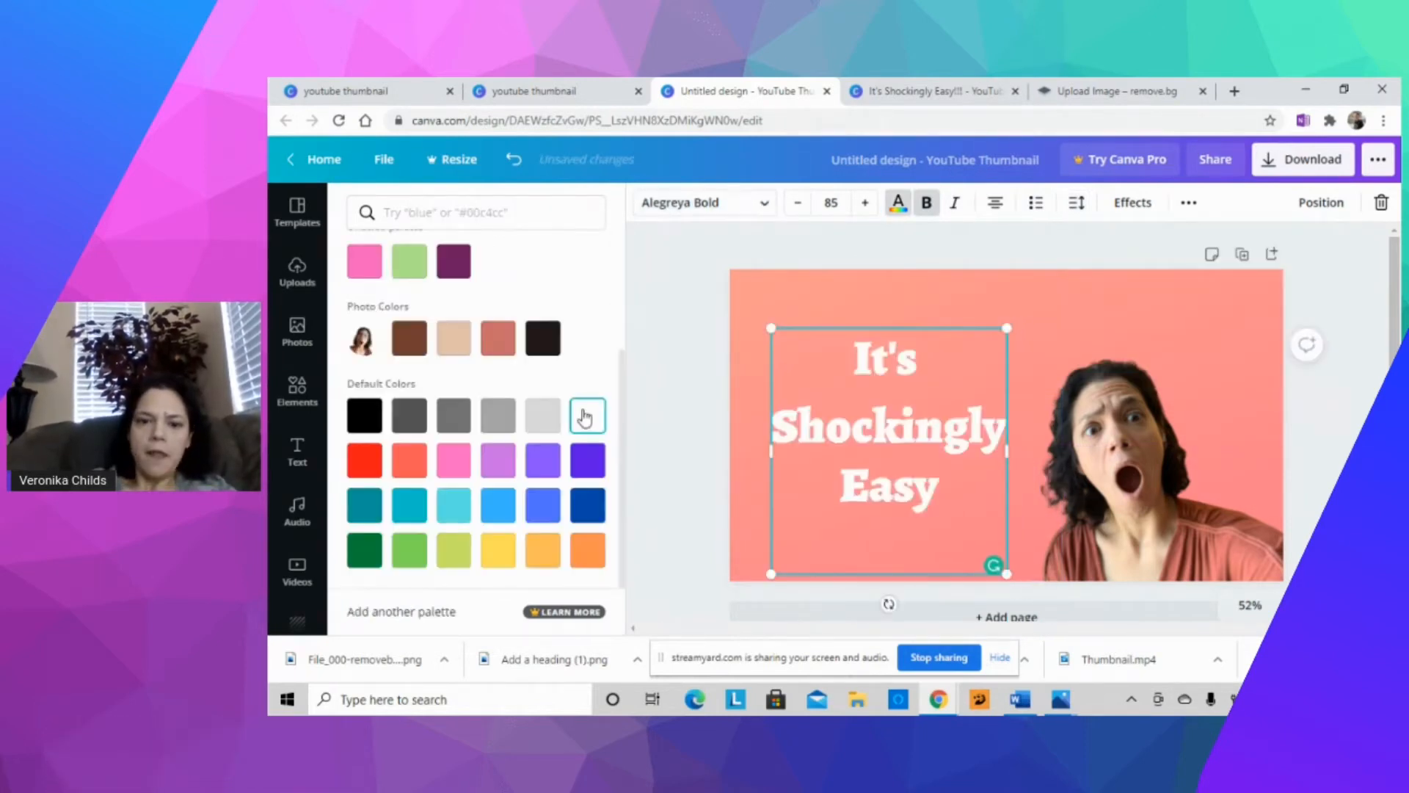
pyautogui.click(1004, 206)
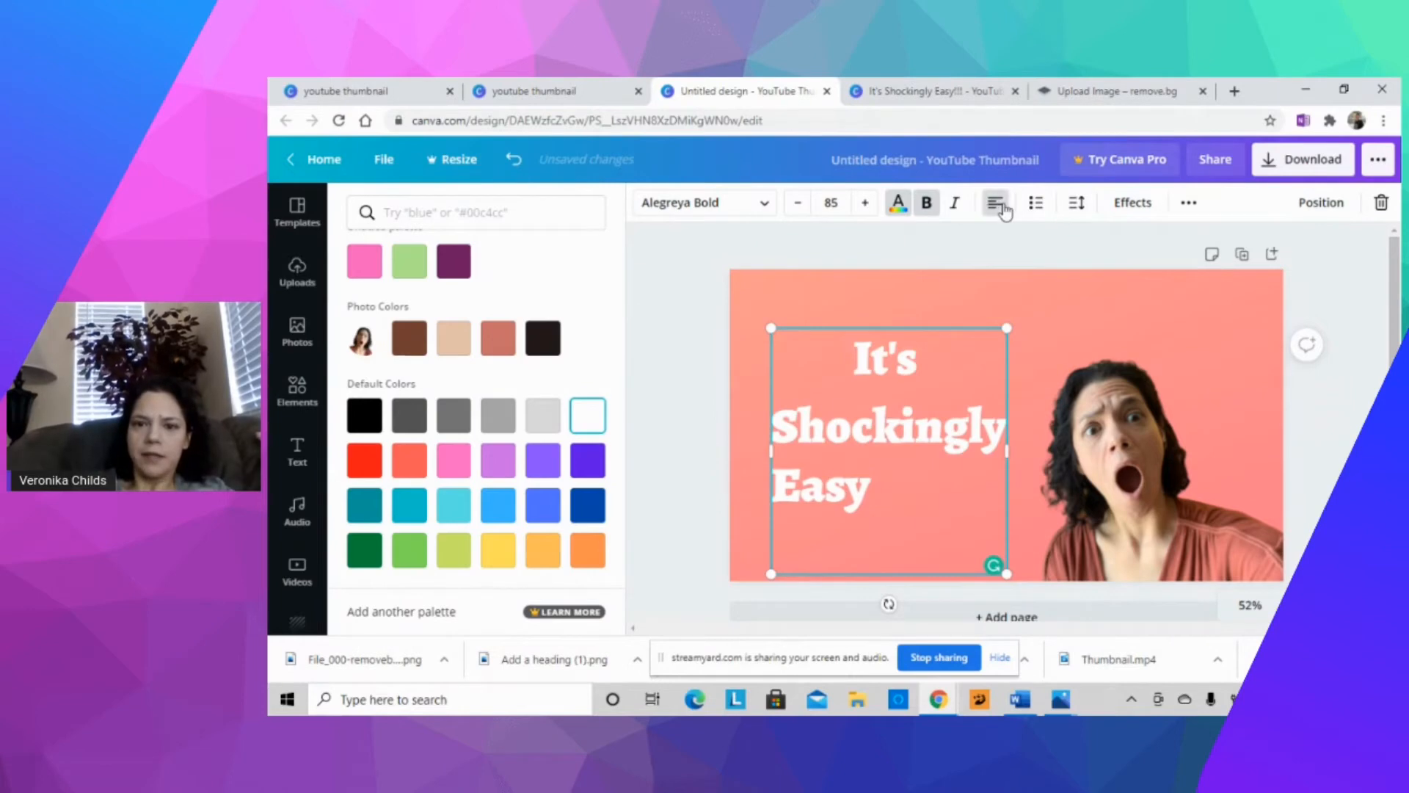
pyautogui.click(997, 207)
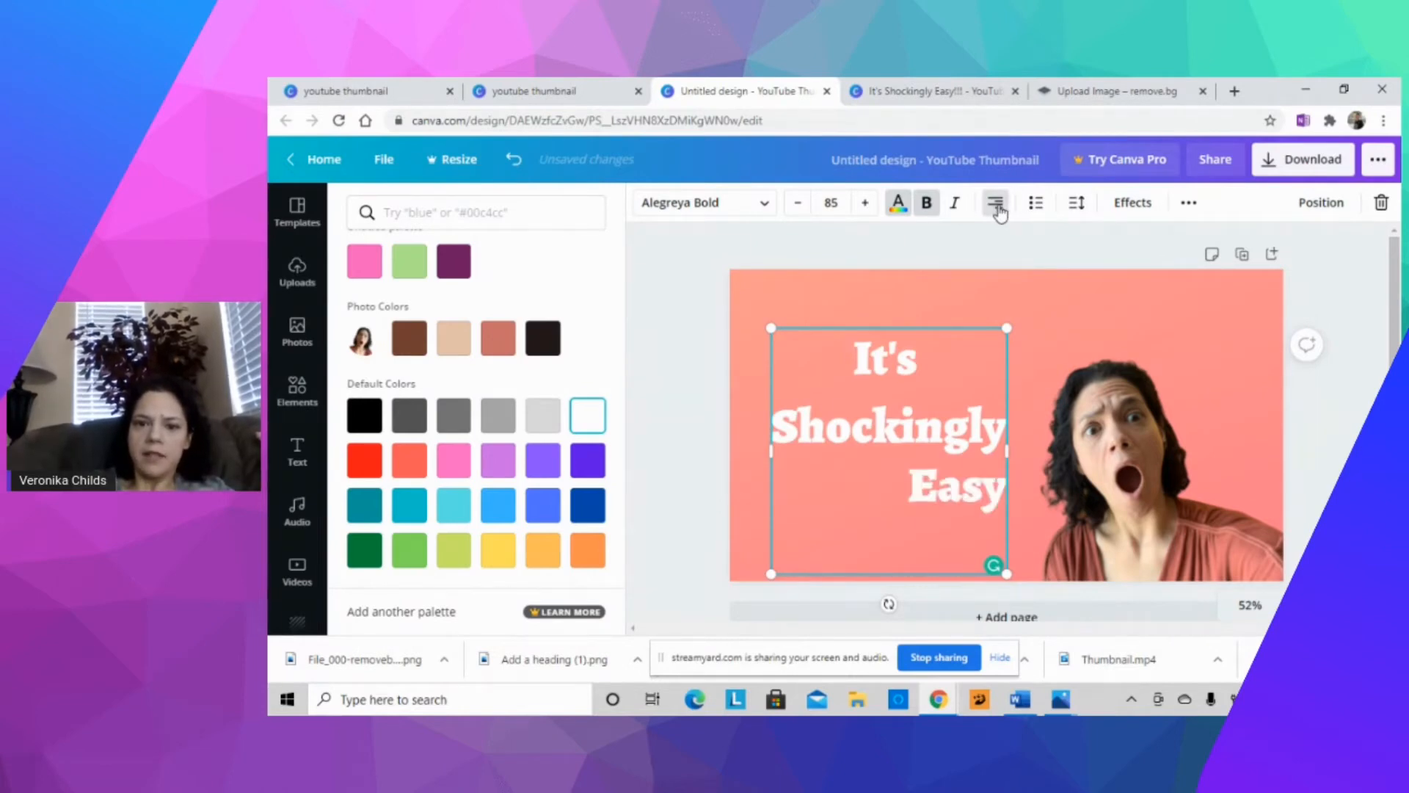
pyautogui.doubleClick(889, 464)
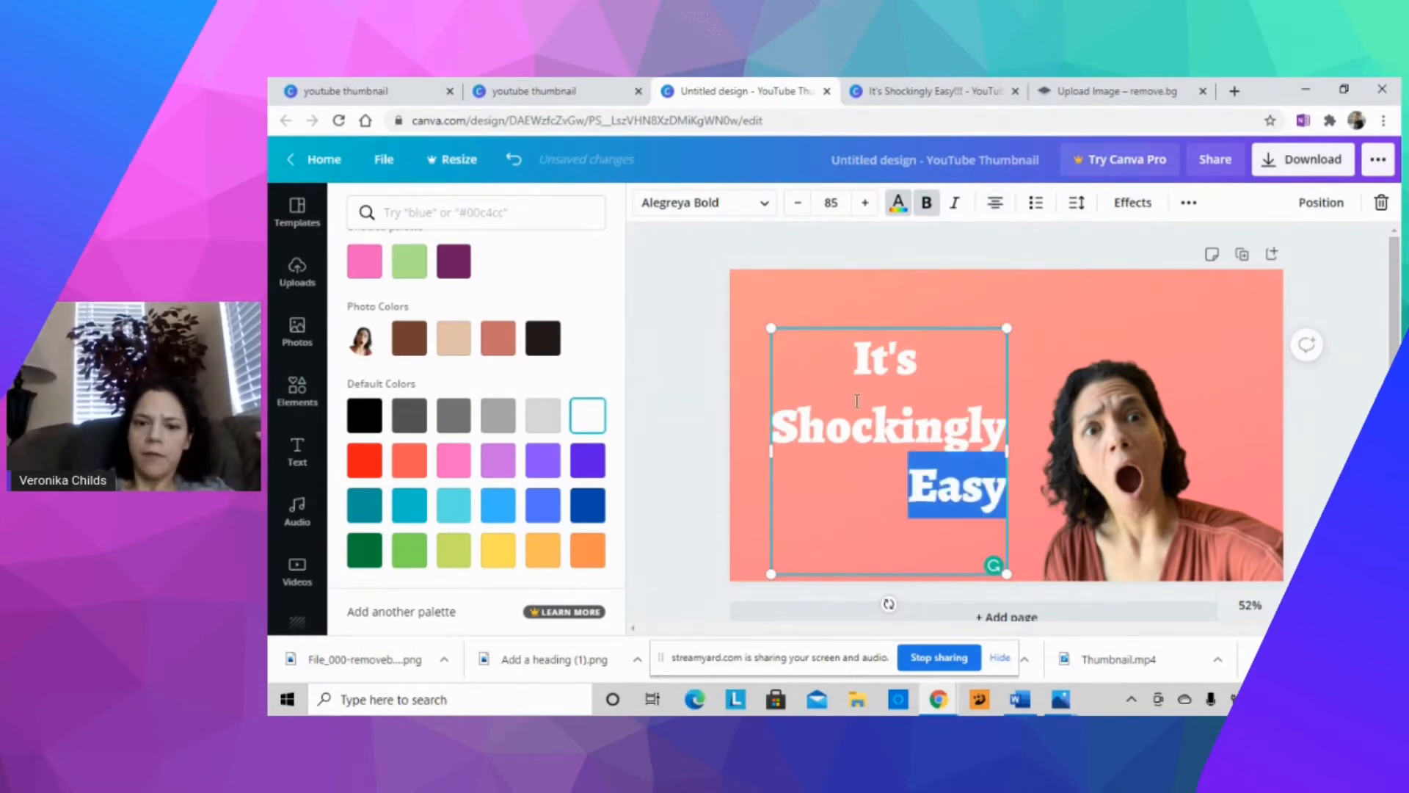
pyautogui.moveTo(854, 363); pyautogui.dragTo(1001, 487)
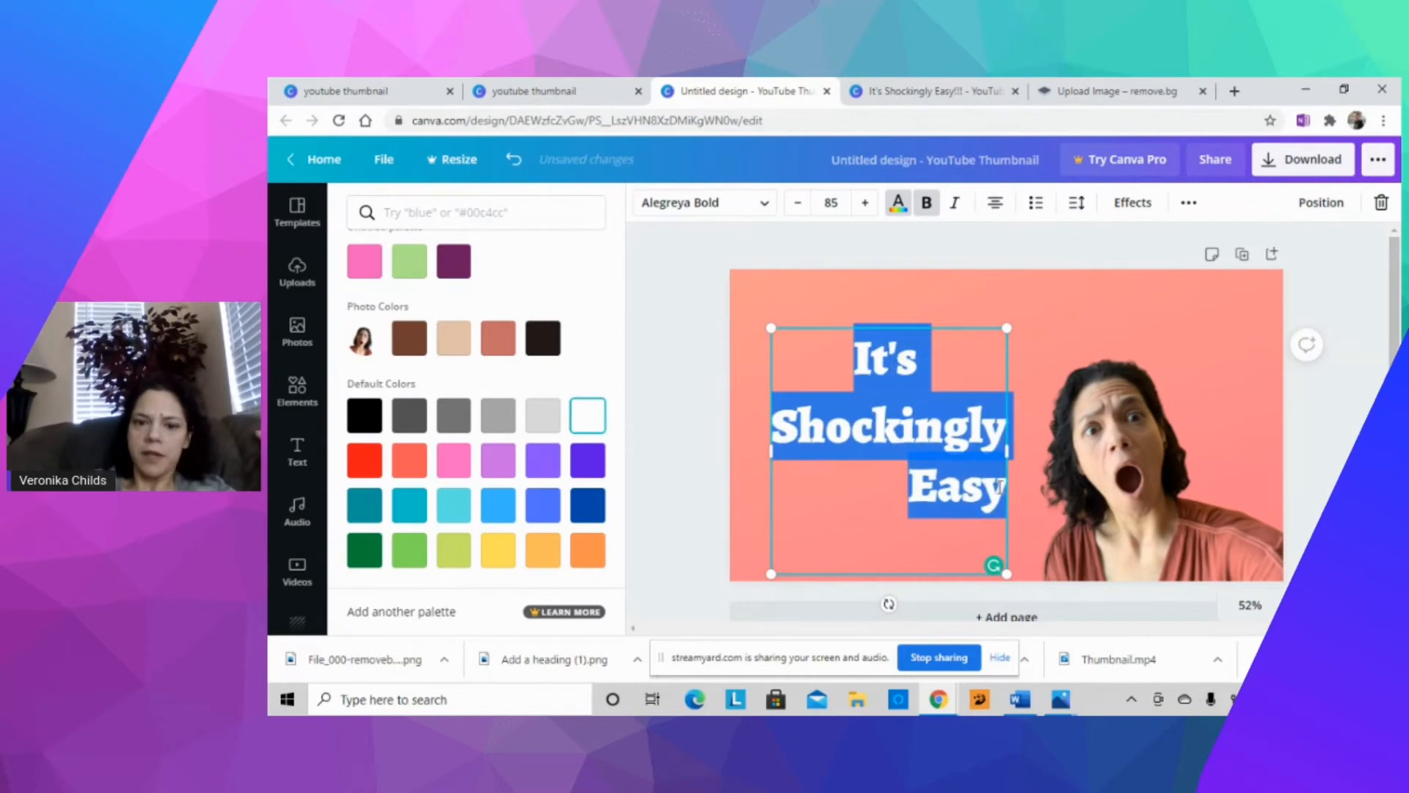
pyautogui.click(995, 207)
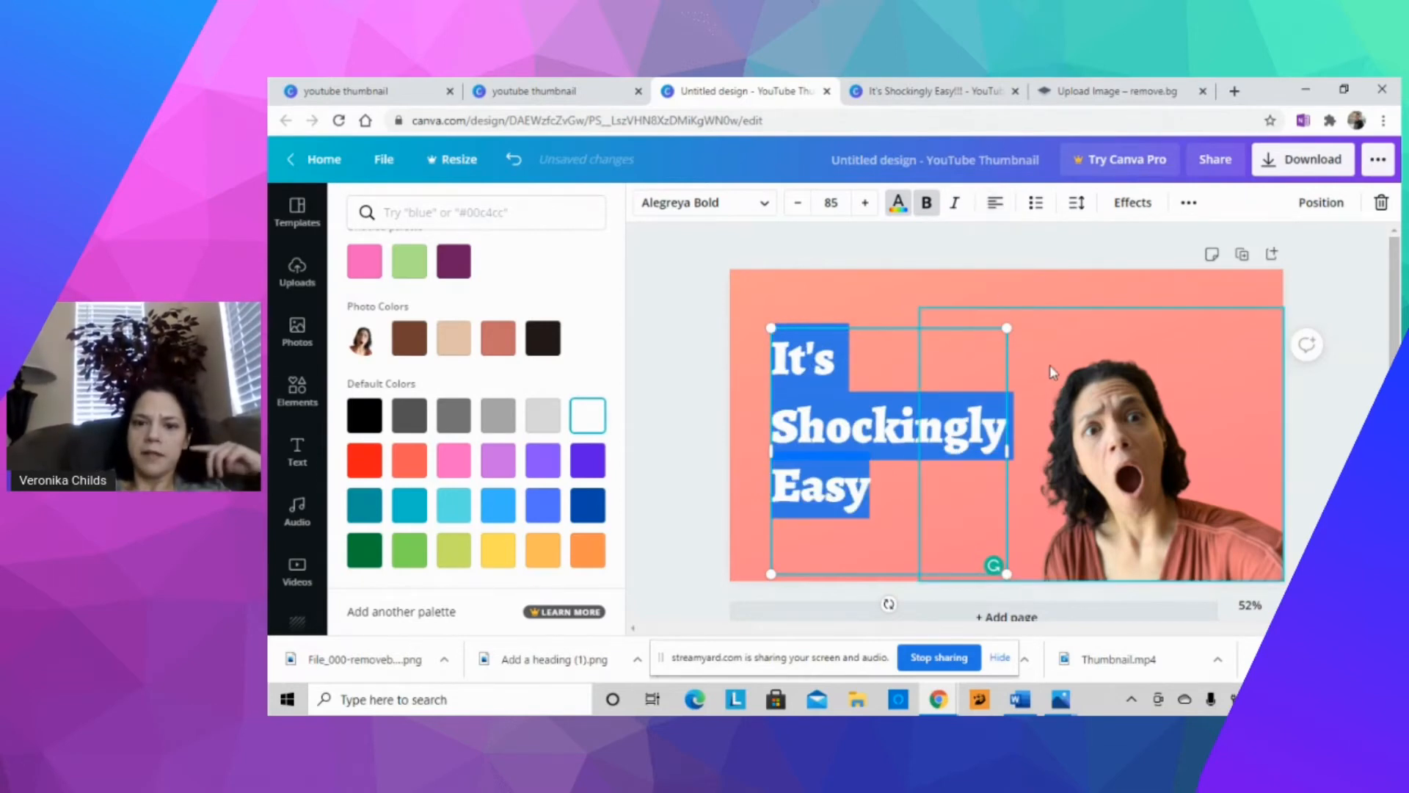
pyautogui.click(923, 285)
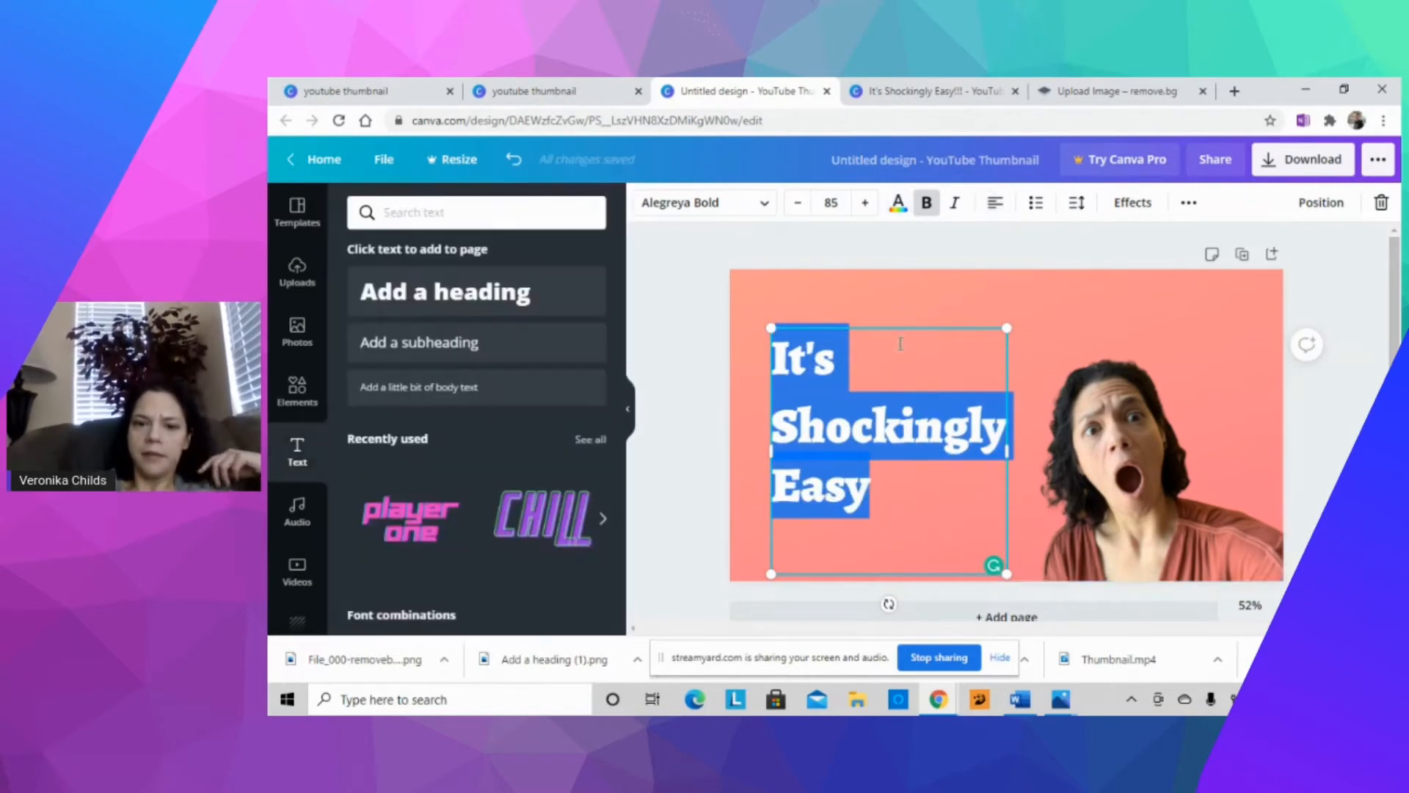
# Enlarge the heading to size 98 and position it beside the portrait cutout.
pyautogui.click(855, 300)
pyautogui.moveTo(892, 384)
pyautogui.mouseDown()
pyautogui.moveTo(944, 350)
pyautogui.moveTo(912, 377)
pyautogui.mouseUp()
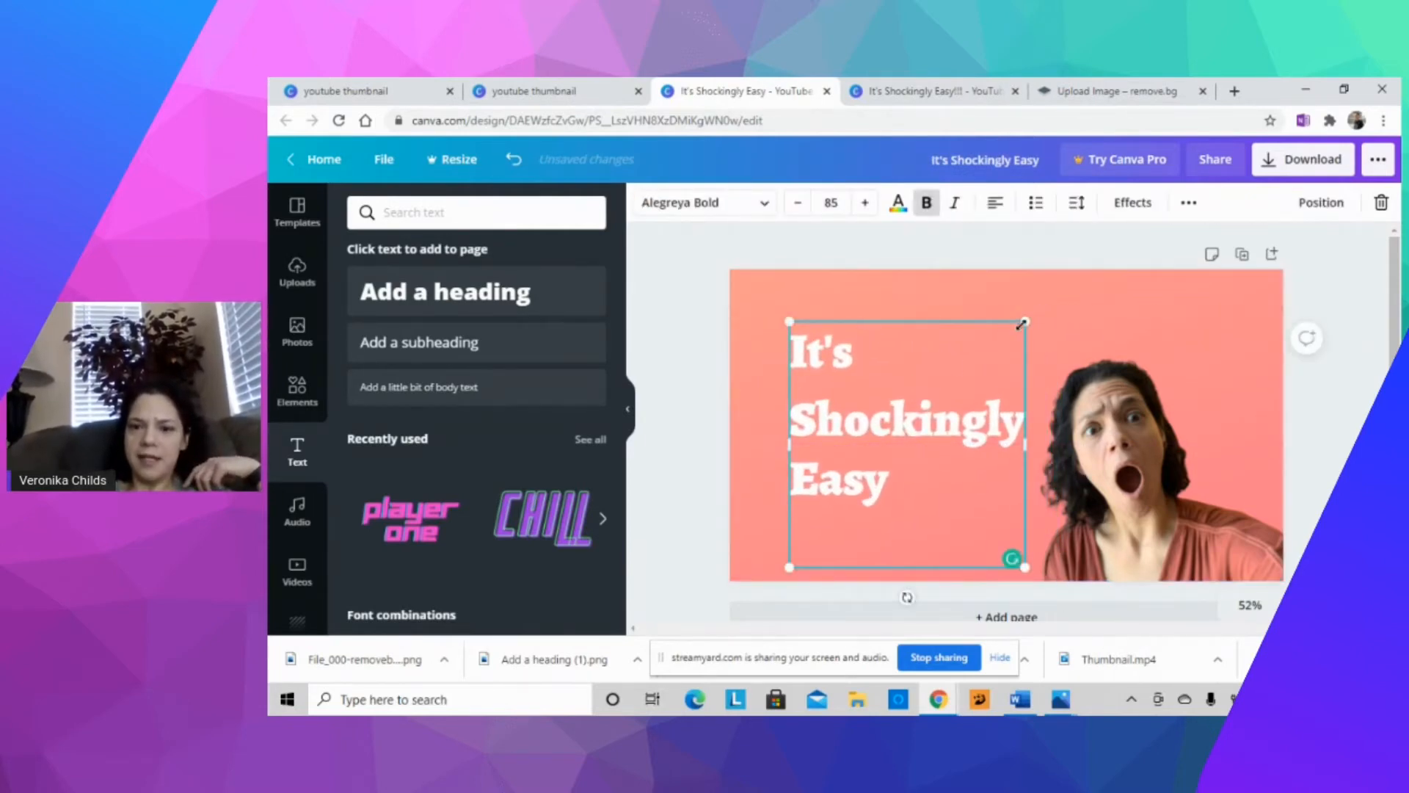
pyautogui.moveTo(1023, 323); pyautogui.dragTo(963, 312)
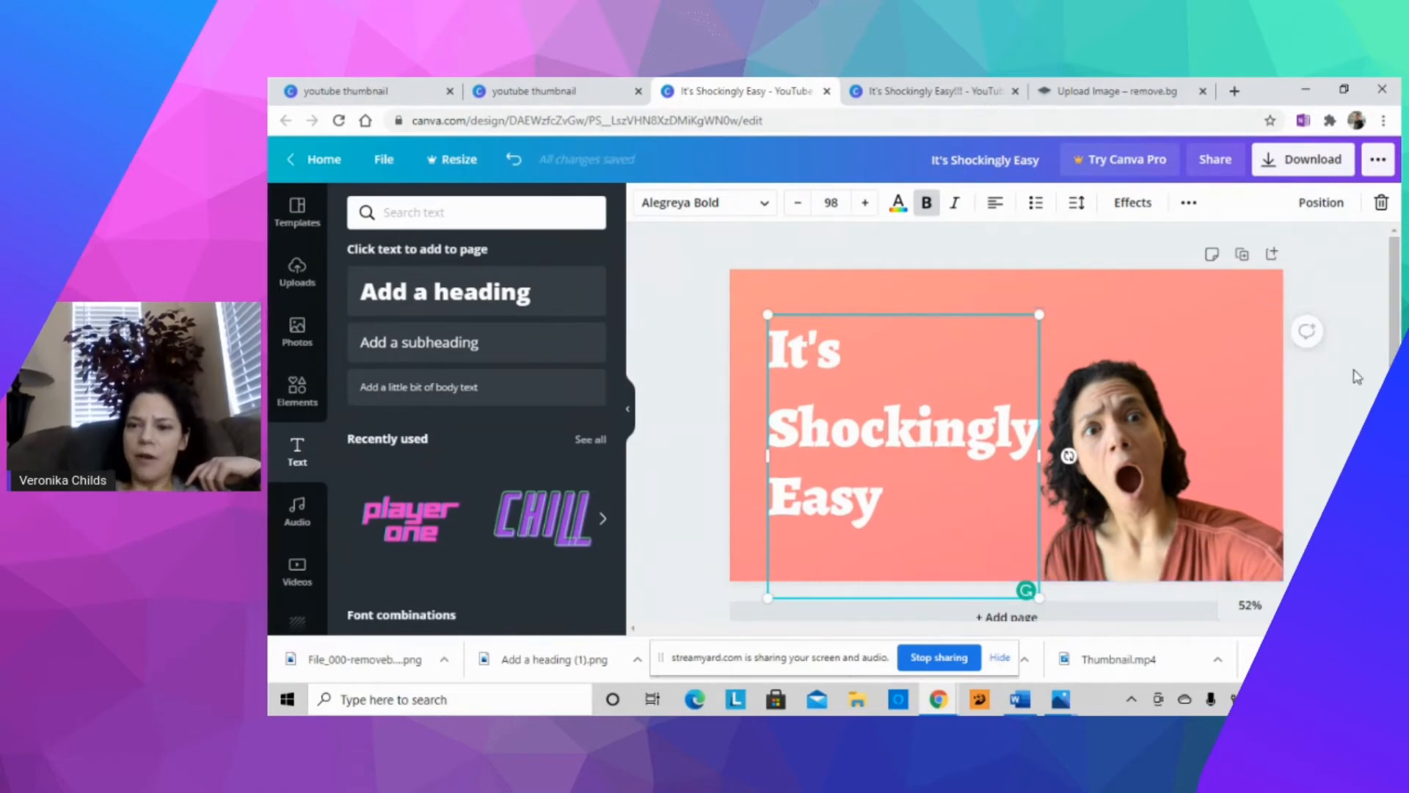
pyautogui.click(1334, 297)
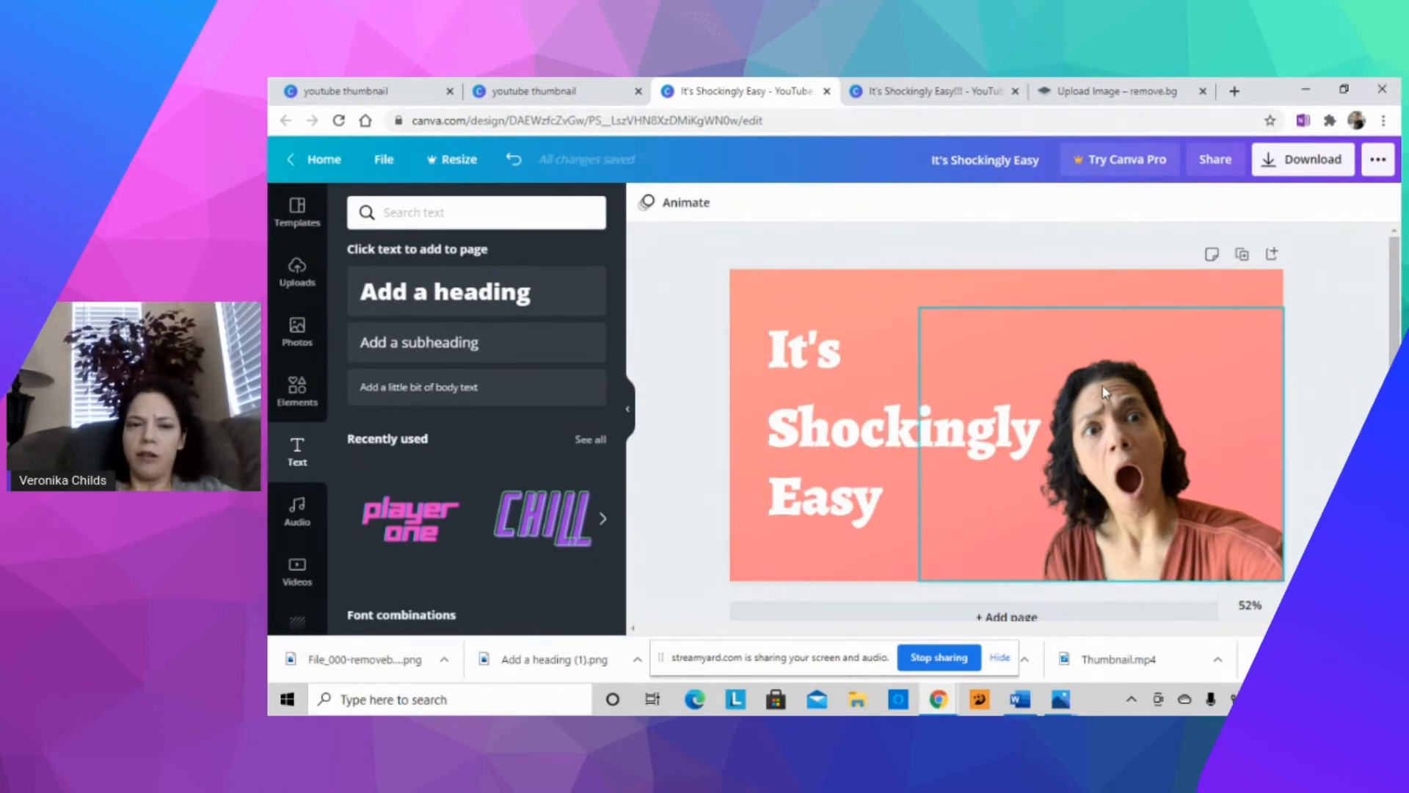
# Place the recently used wavy-edged round shape, enlarged, behind the portrait in the page's lower-right corner.
pyautogui.click(298, 389)
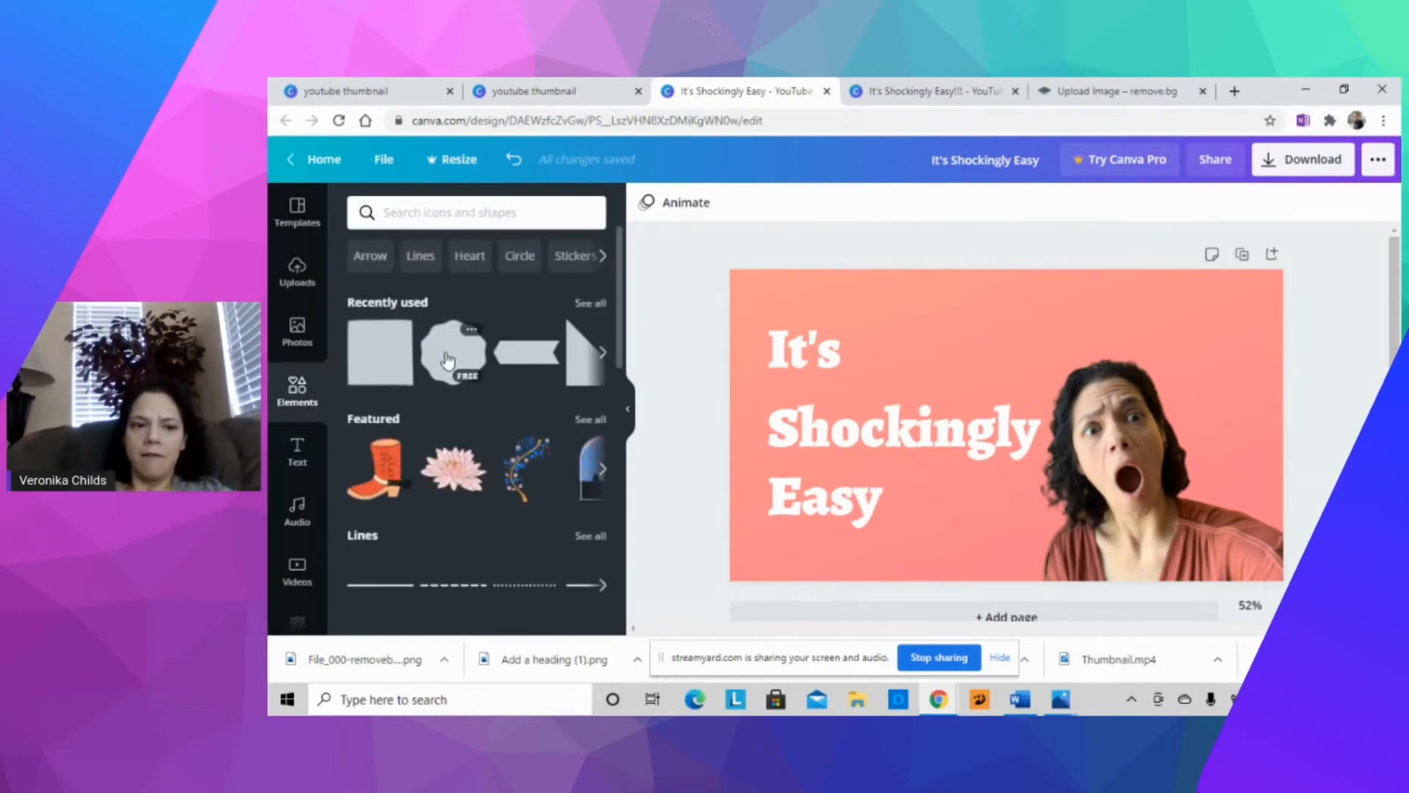
pyautogui.click(448, 360)
pyautogui.moveTo(1023, 421); pyautogui.dragTo(1255, 526)
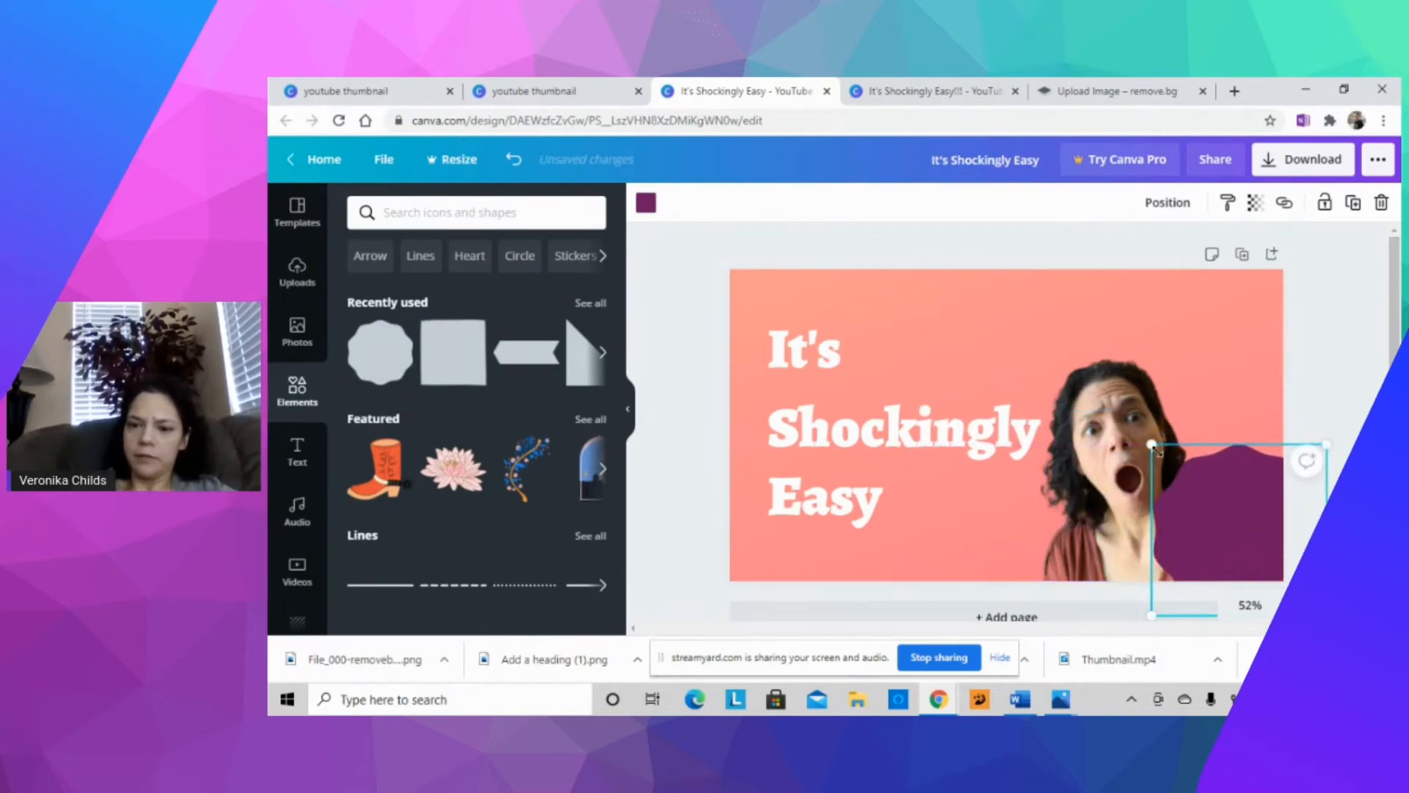
pyautogui.moveTo(1152, 446); pyautogui.dragTo(1006, 353)
pyautogui.click(1167, 202)
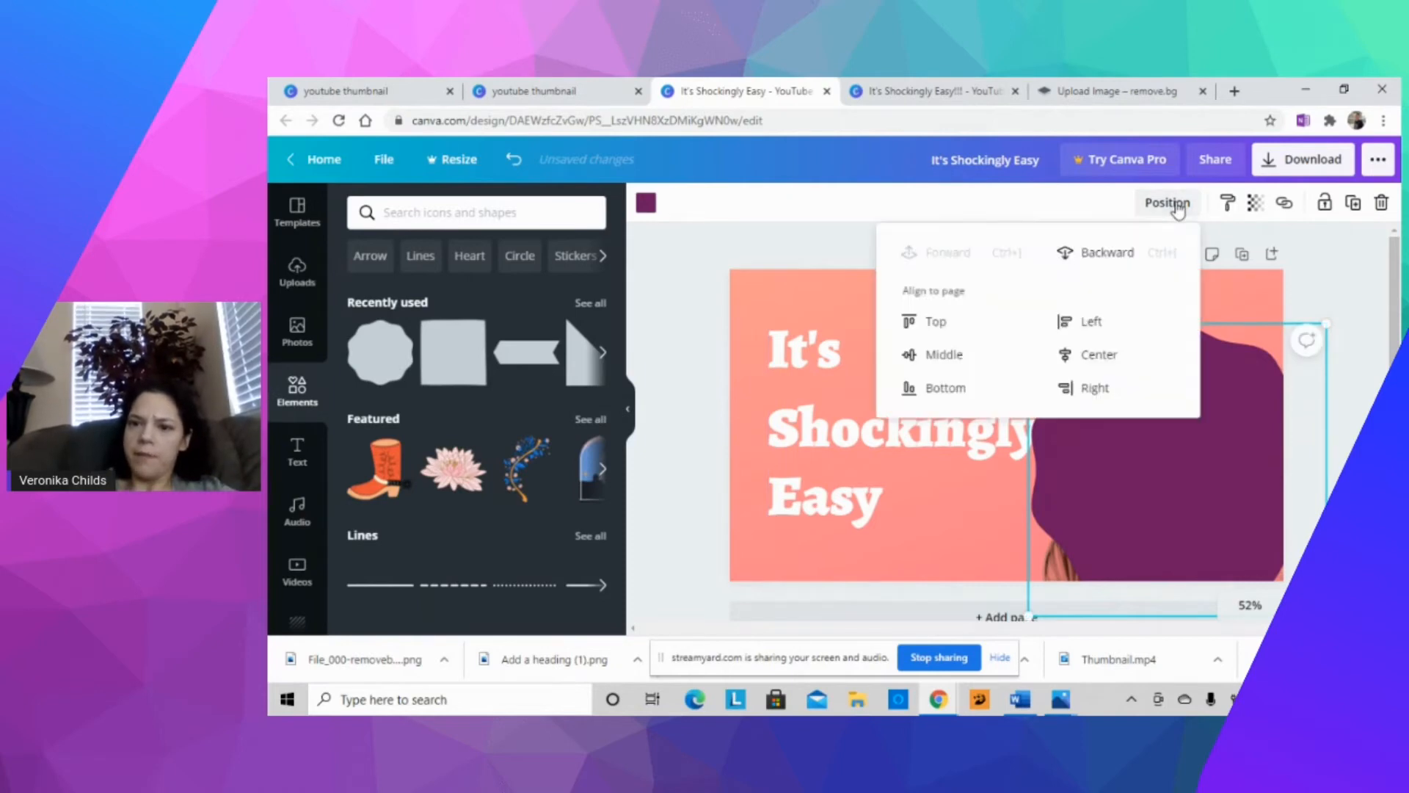
pyautogui.click(1107, 252)
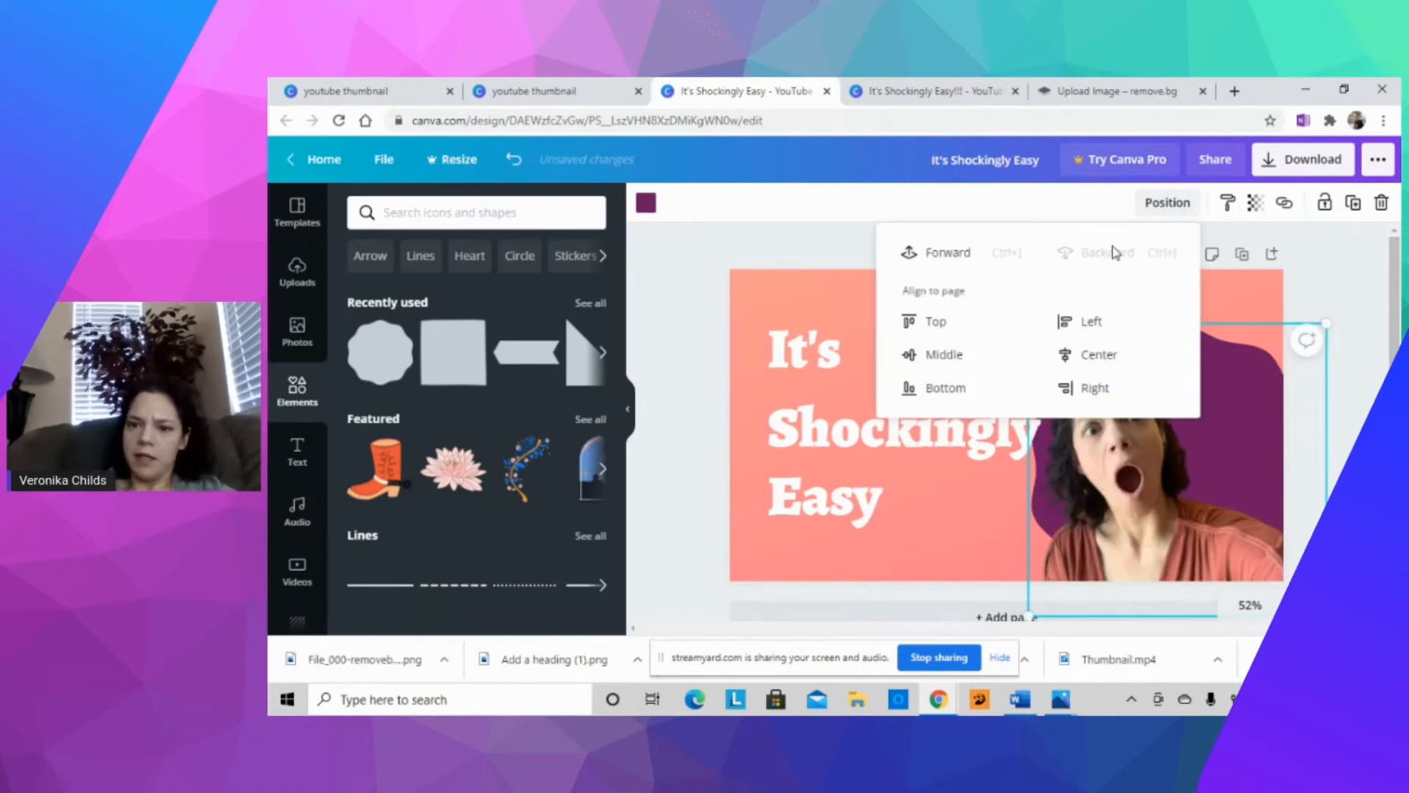
# Move the portrait cutout left, off the purple shape and over the heading.
pyautogui.moveTo(1240, 378); pyautogui.dragTo(1276, 373)
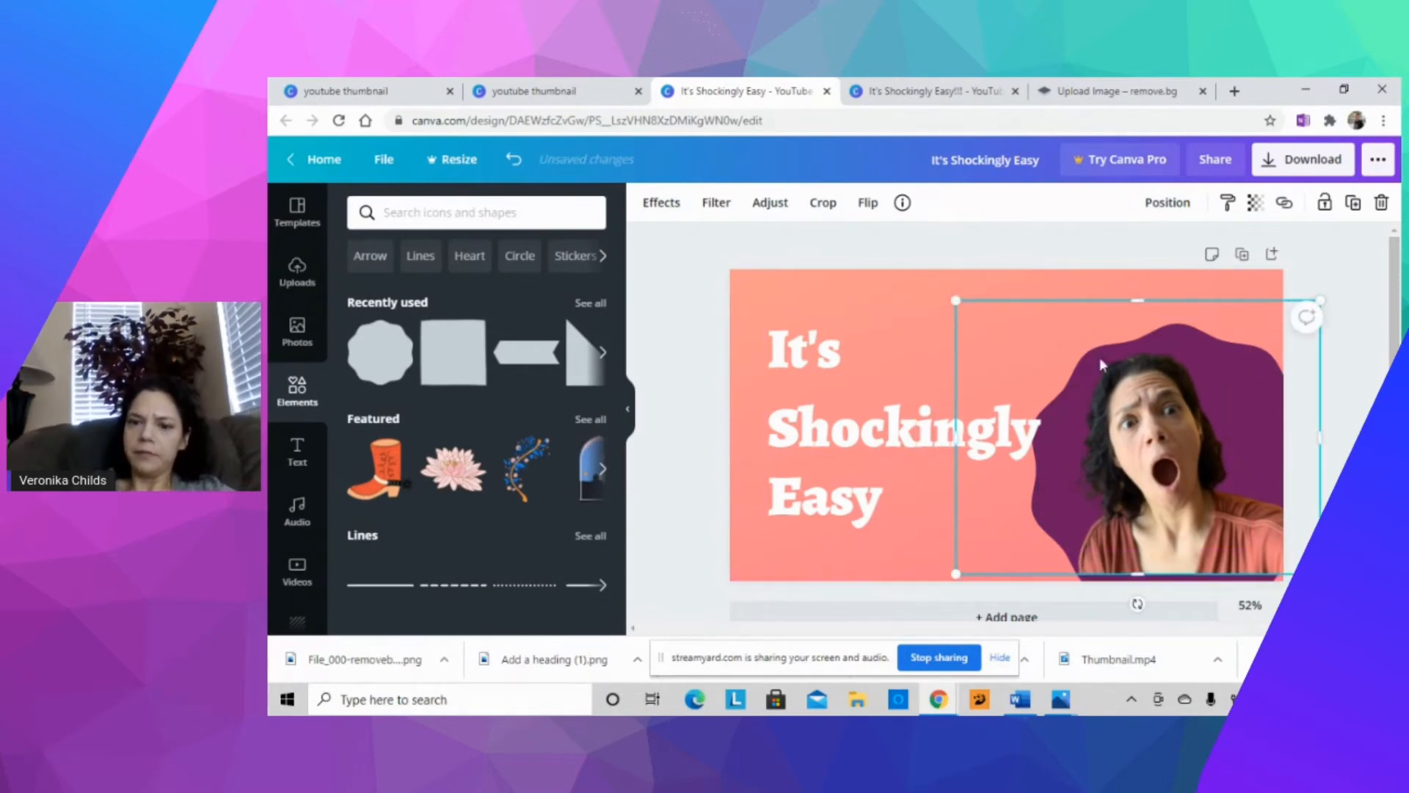
pyautogui.click(1062, 251)
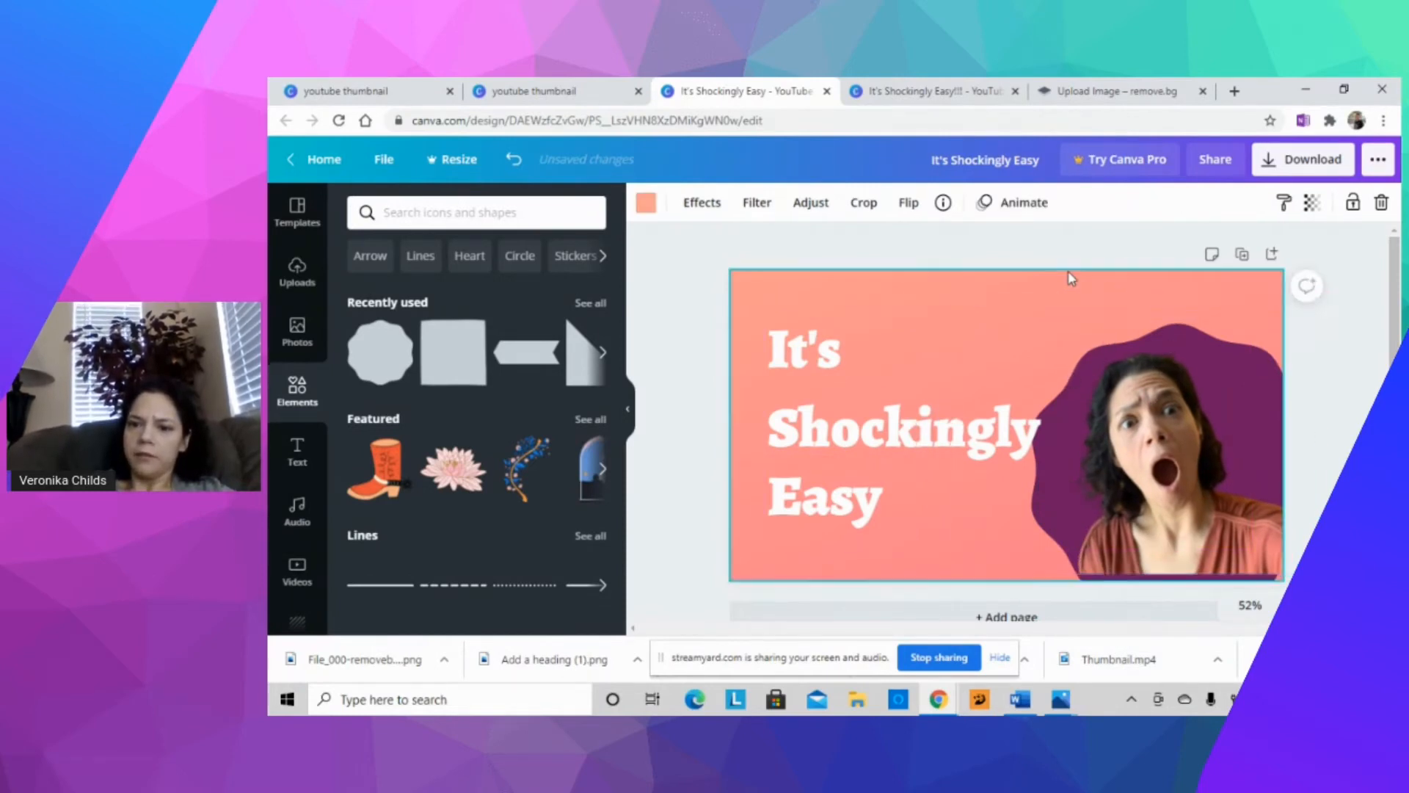
pyautogui.click(1184, 333)
pyautogui.moveTo(1173, 337); pyautogui.dragTo(962, 323)
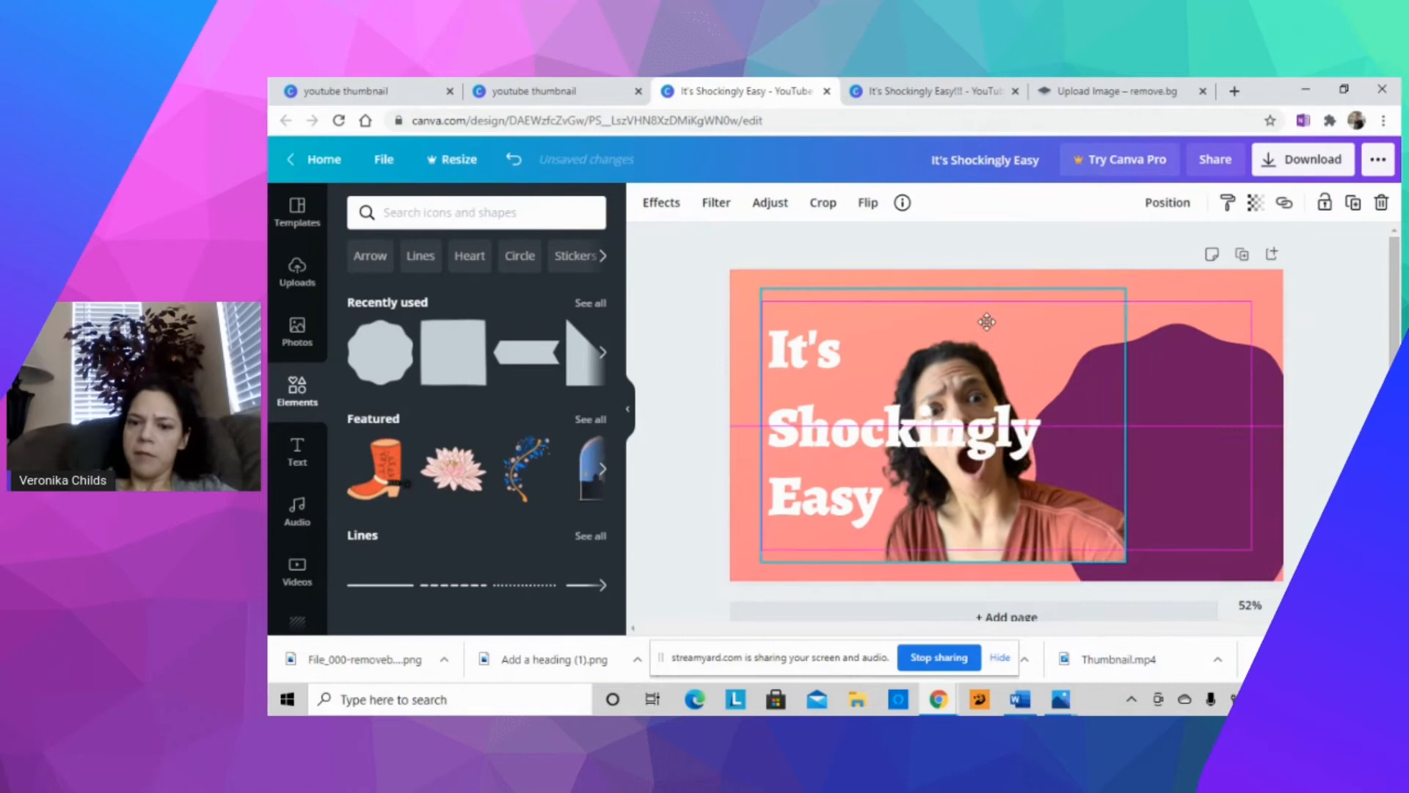
# Duplicate the purple wavy shape, offset the copy slightly downward over the original, and colour the copy white.
pyautogui.click(1174, 339)
pyautogui.moveTo(1178, 356); pyautogui.dragTo(1177, 374)
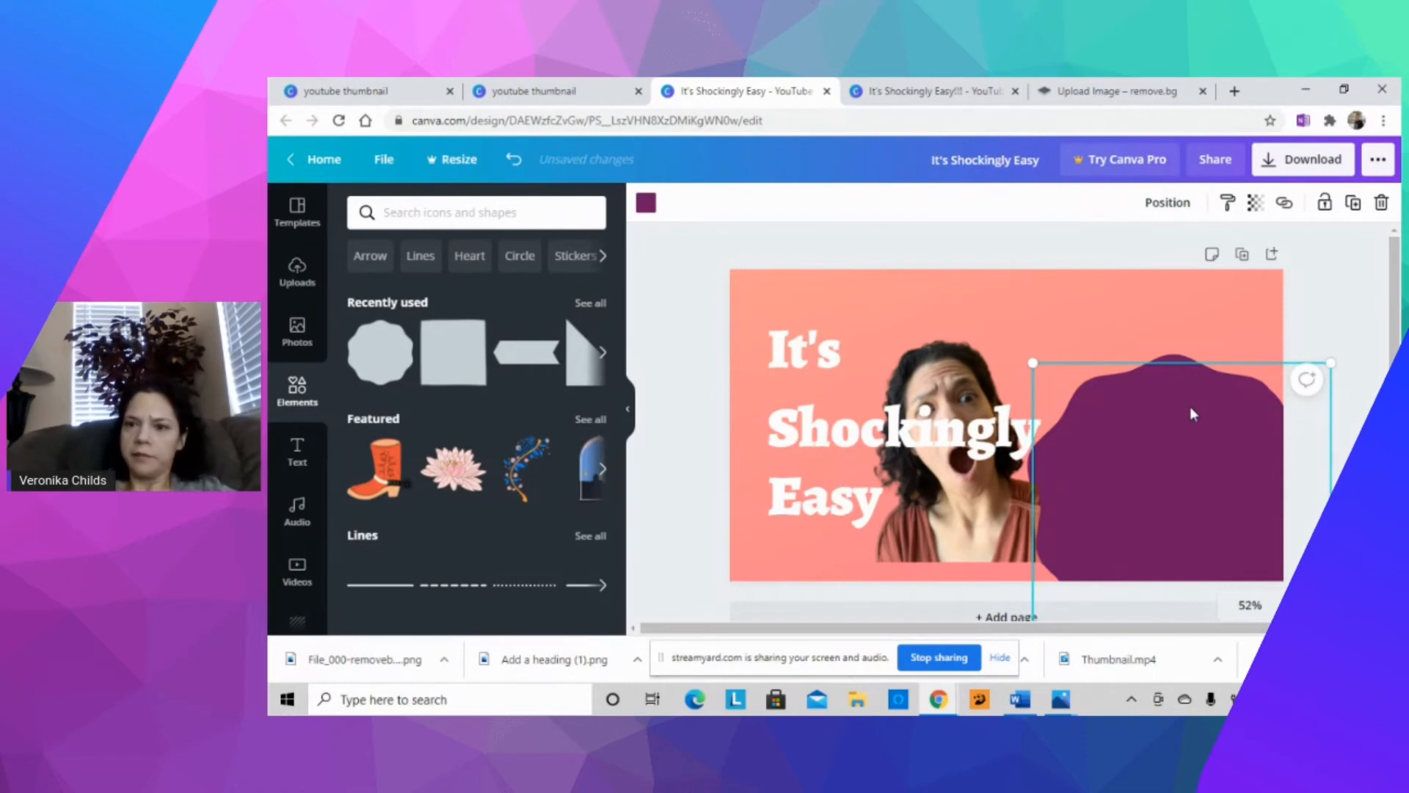
pyautogui.click(647, 207)
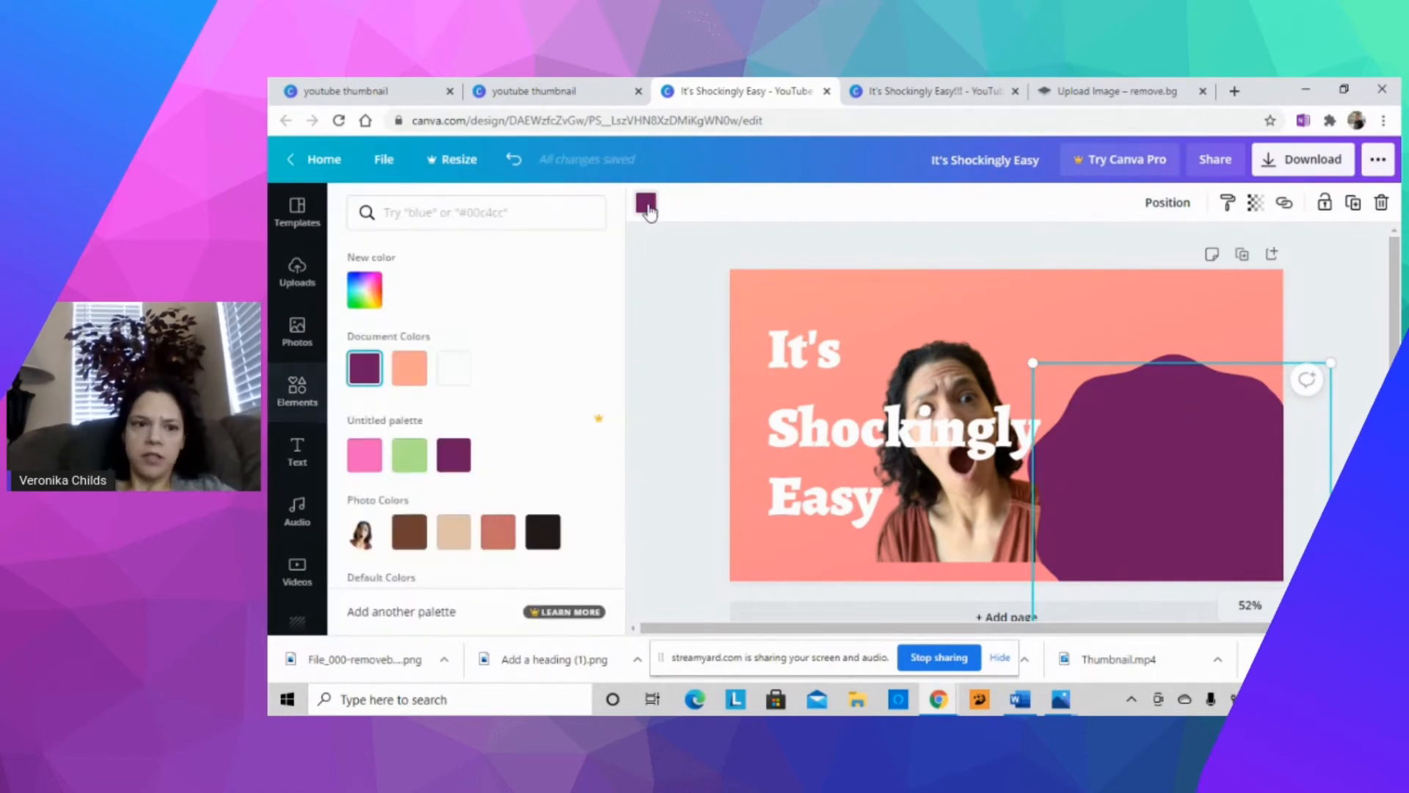
pyautogui.click(453, 368)
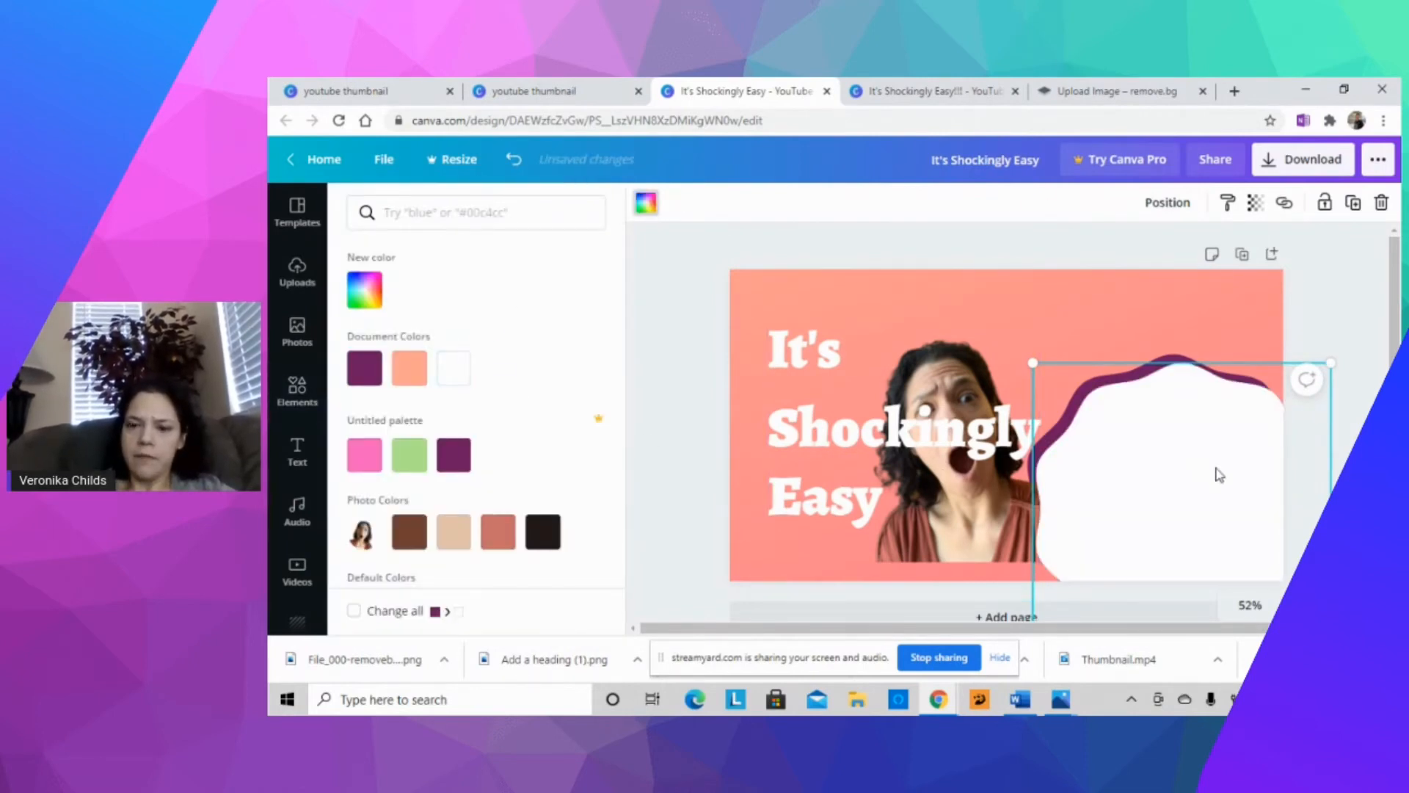
# Shift the white wavy shape slightly right and down, and move the heading up and left, away from the portrait.
pyautogui.moveTo(1199, 467)
pyautogui.mouseDown()
pyautogui.moveTo(1234, 475)
pyautogui.moveTo(1219, 474)
pyautogui.mouseUp()
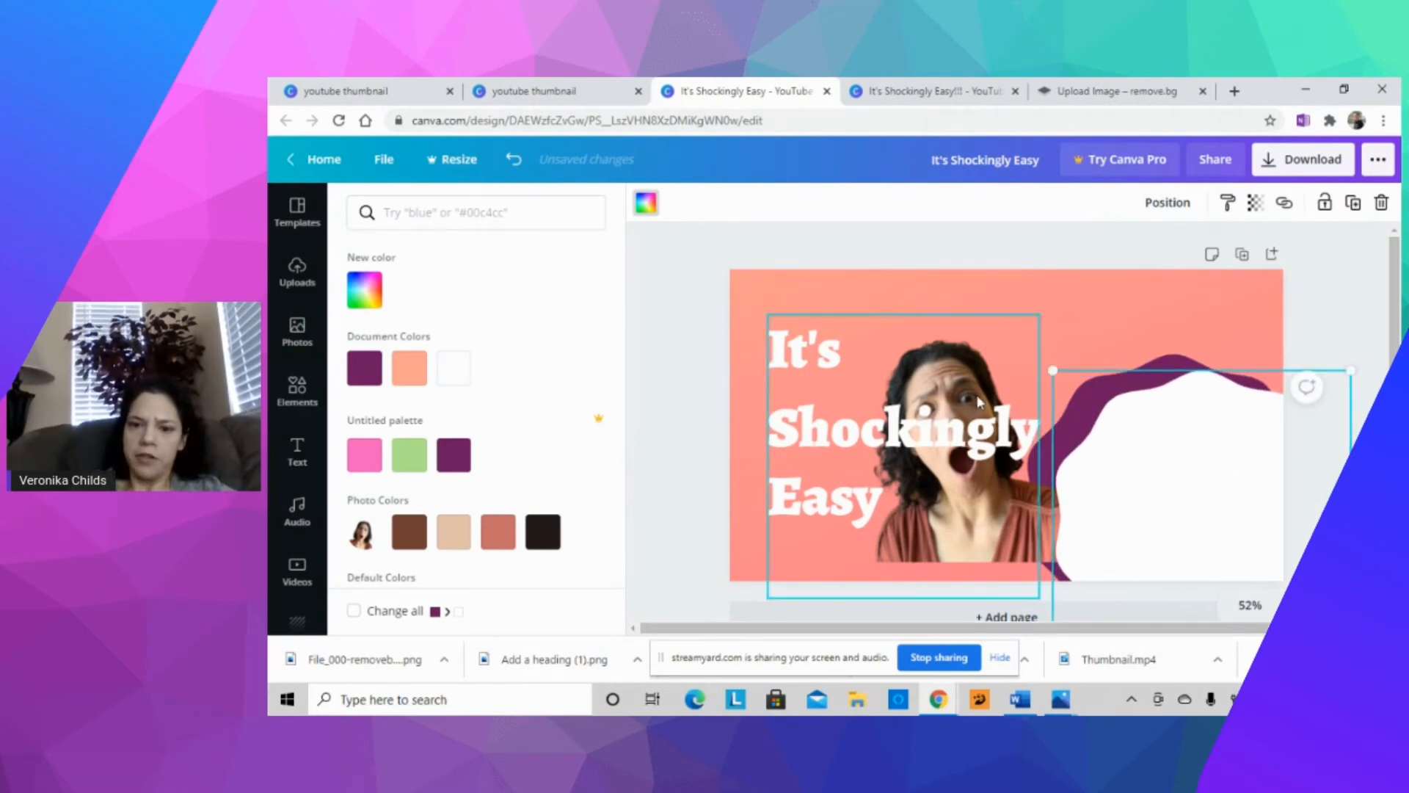
pyautogui.click(980, 402)
pyautogui.click(972, 278)
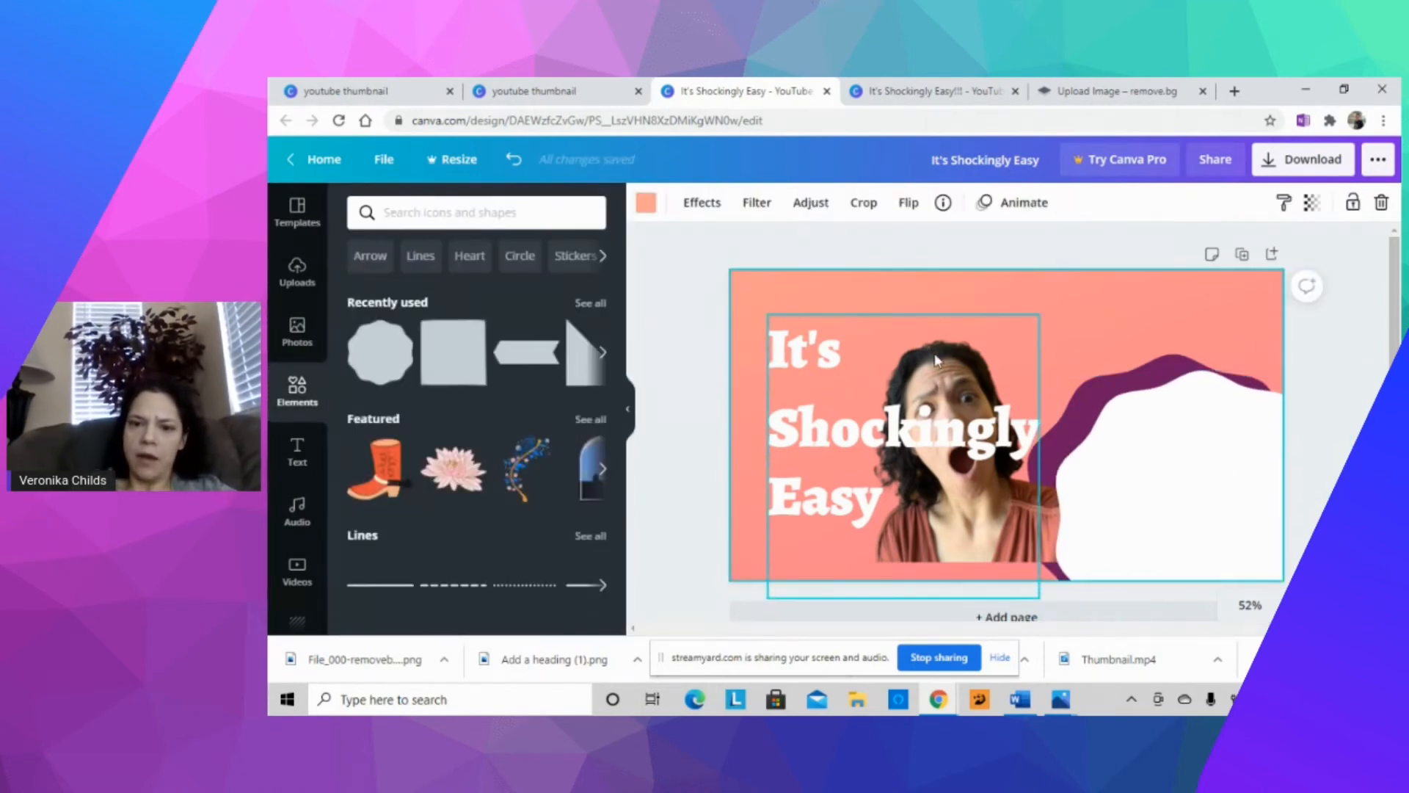
pyautogui.moveTo(938, 357); pyautogui.dragTo(866, 308)
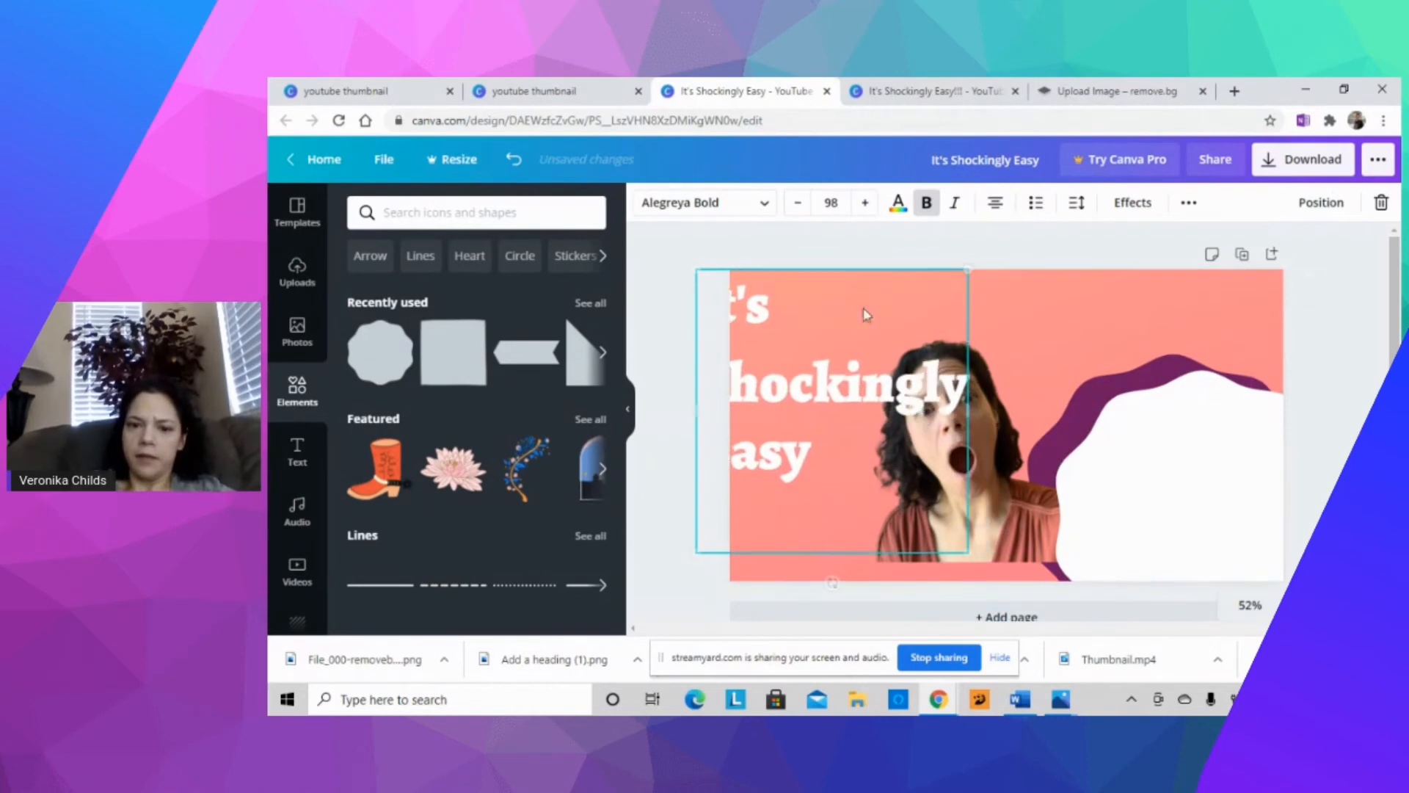
# Move the portrait cutout over the wavy shapes in the page's lower-right corner and bring it to the front.
pyautogui.click(1012, 448)
pyautogui.moveTo(1011, 448); pyautogui.dragTo(1204, 461)
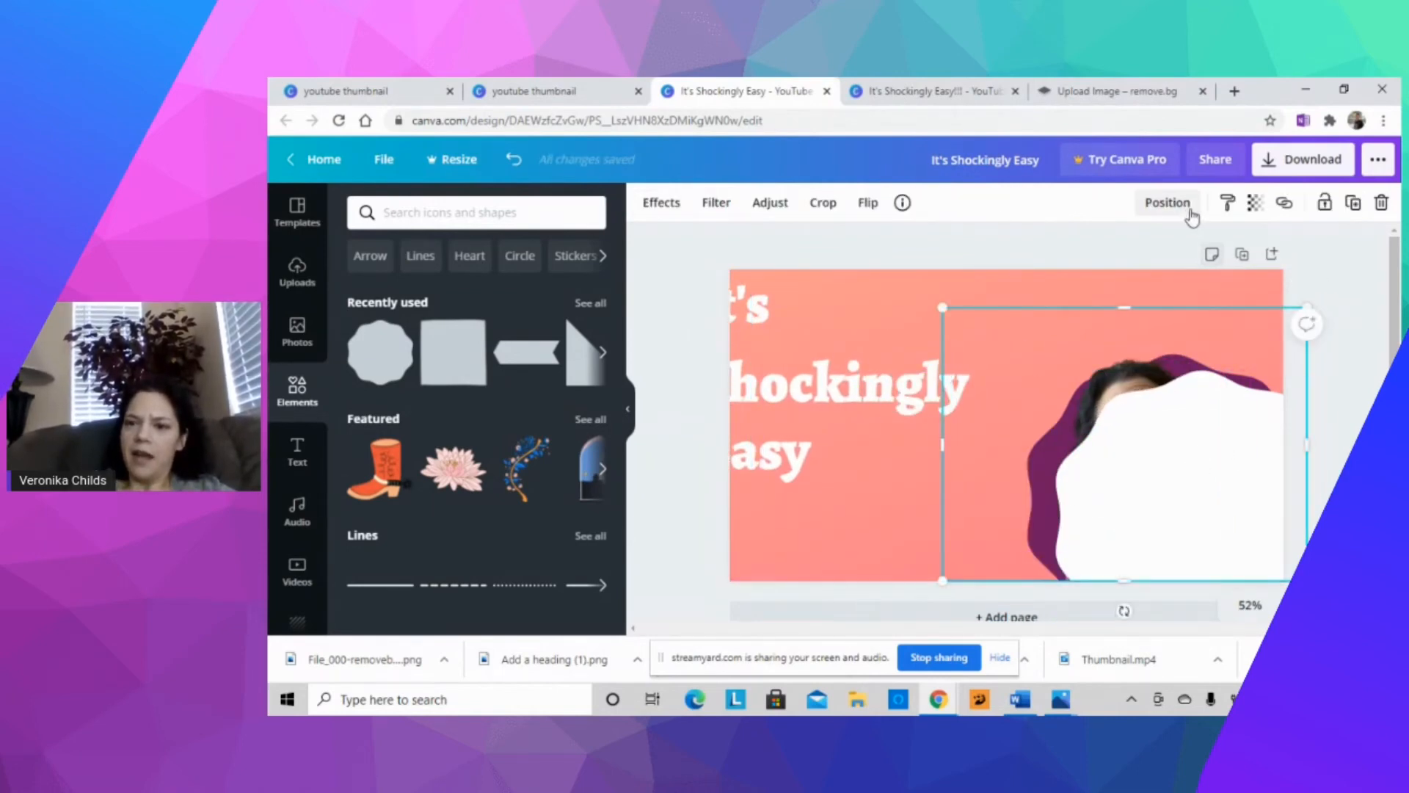
pyautogui.click(1178, 208)
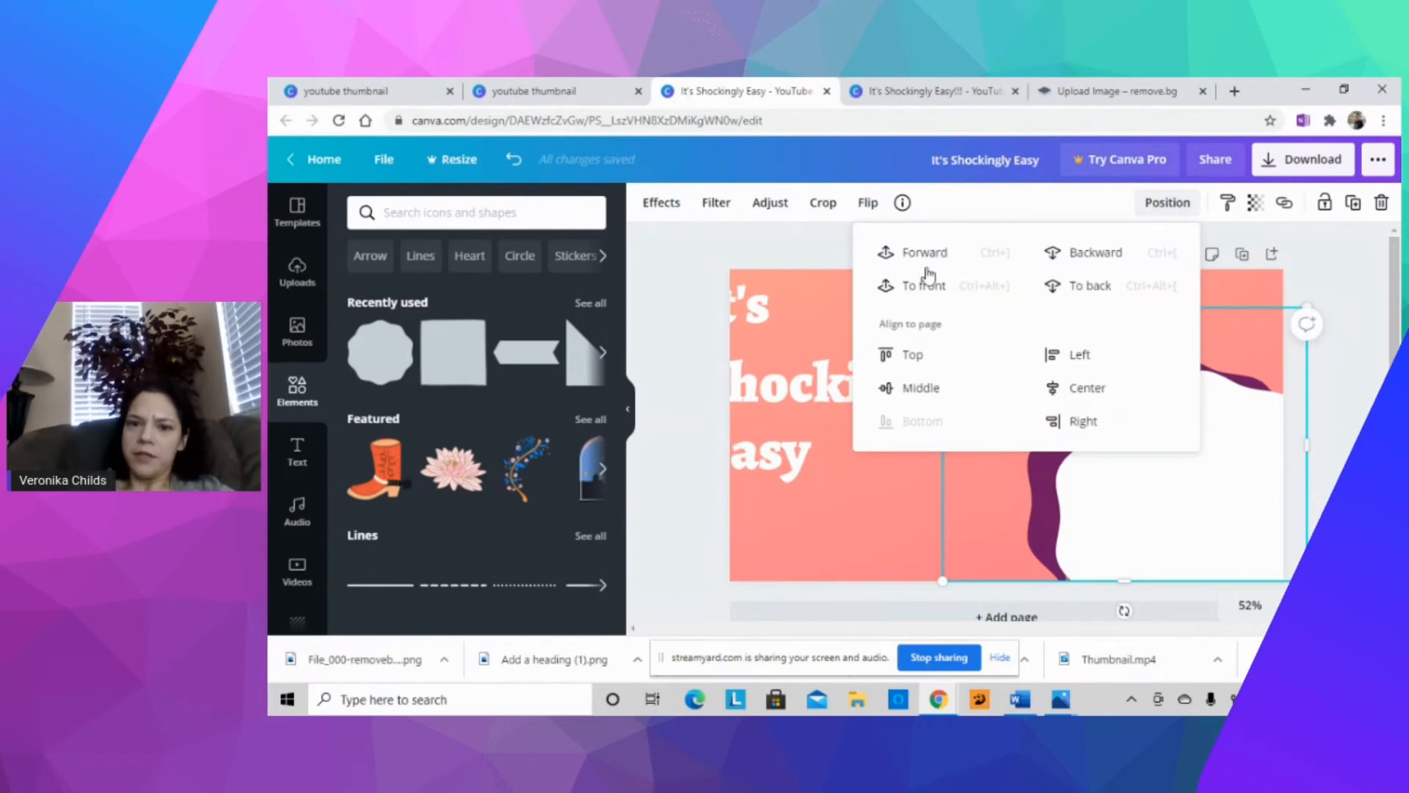
pyautogui.click(914, 288)
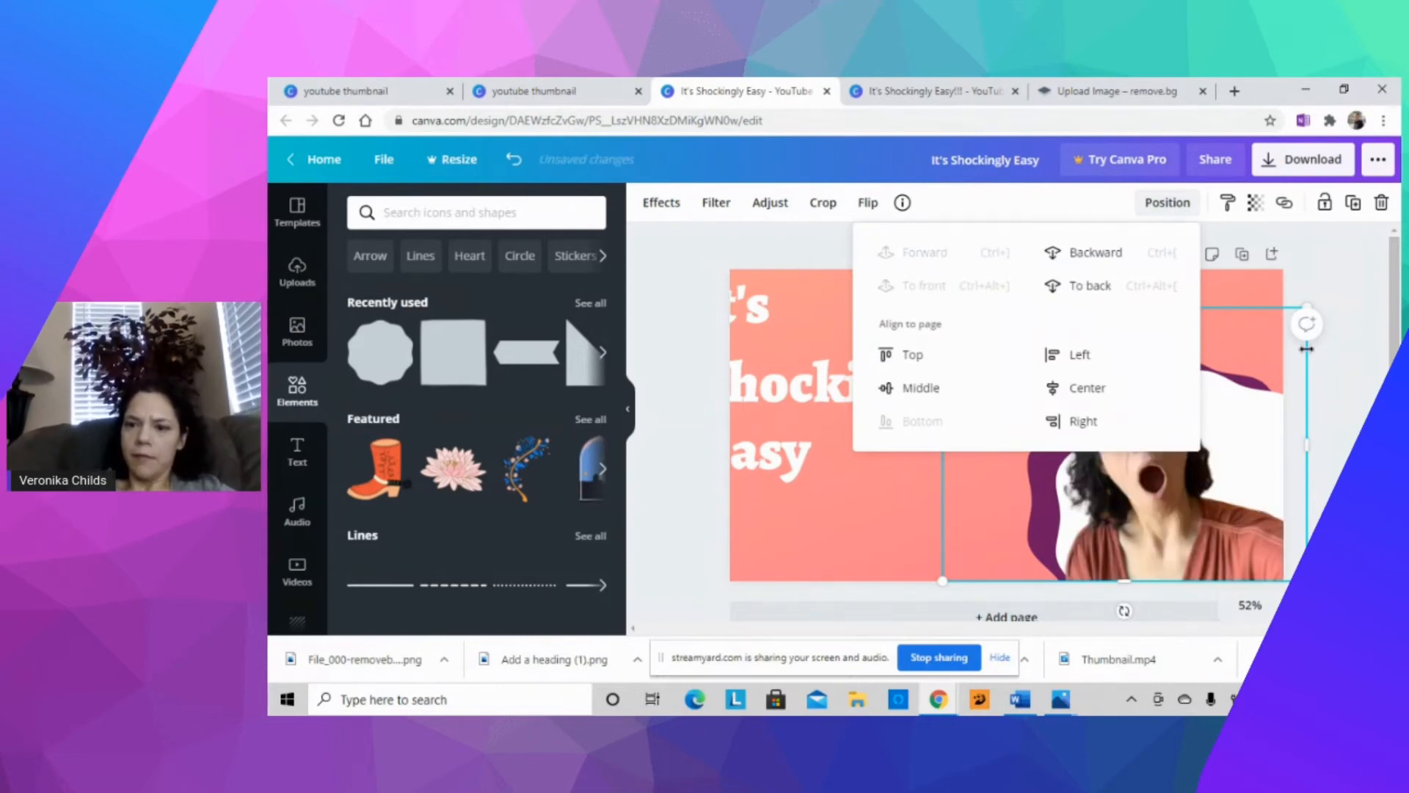
pyautogui.click(1363, 351)
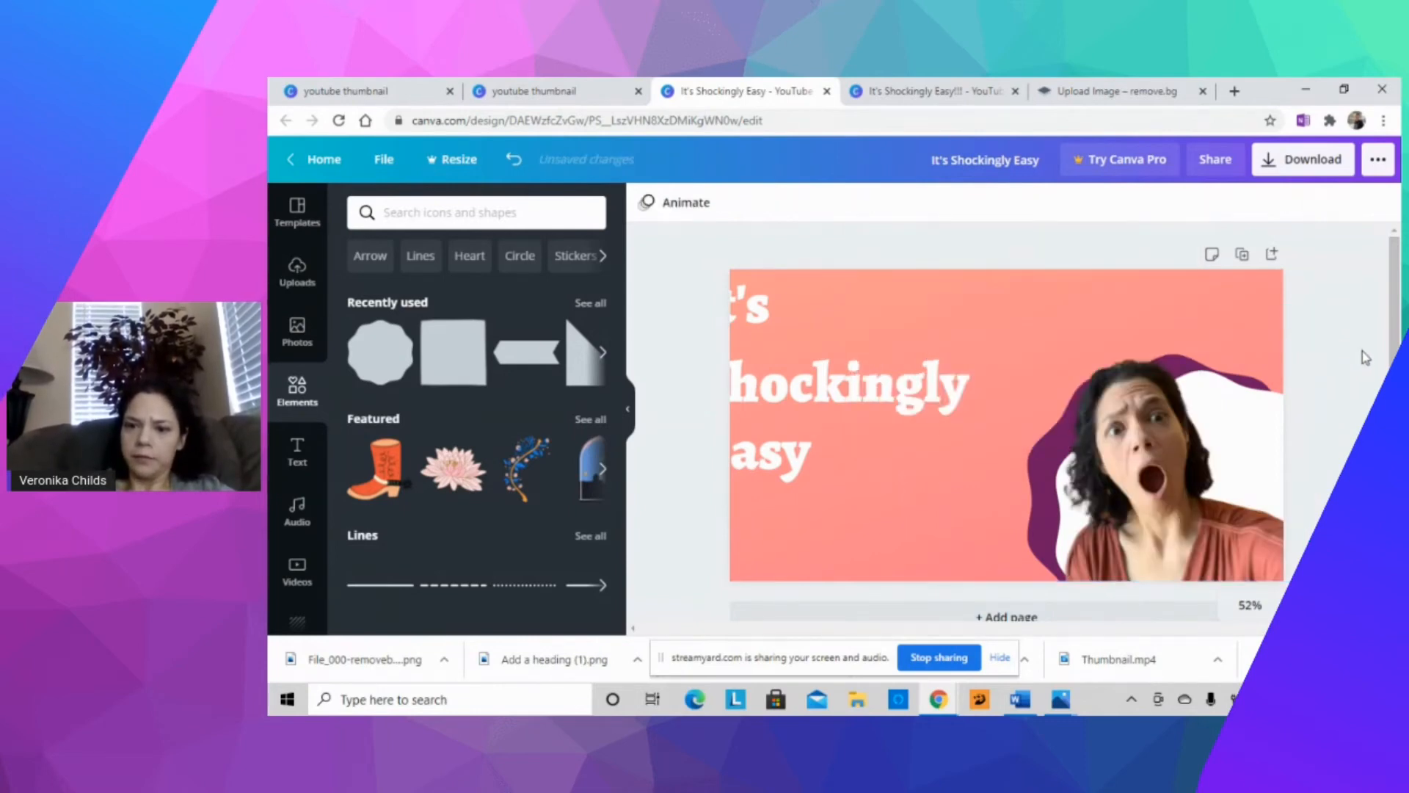
# Move the heading down and right so it sits fully on the page beside the portrait.
pyautogui.click(777, 396)
pyautogui.moveTo(821, 415); pyautogui.dragTo(894, 460)
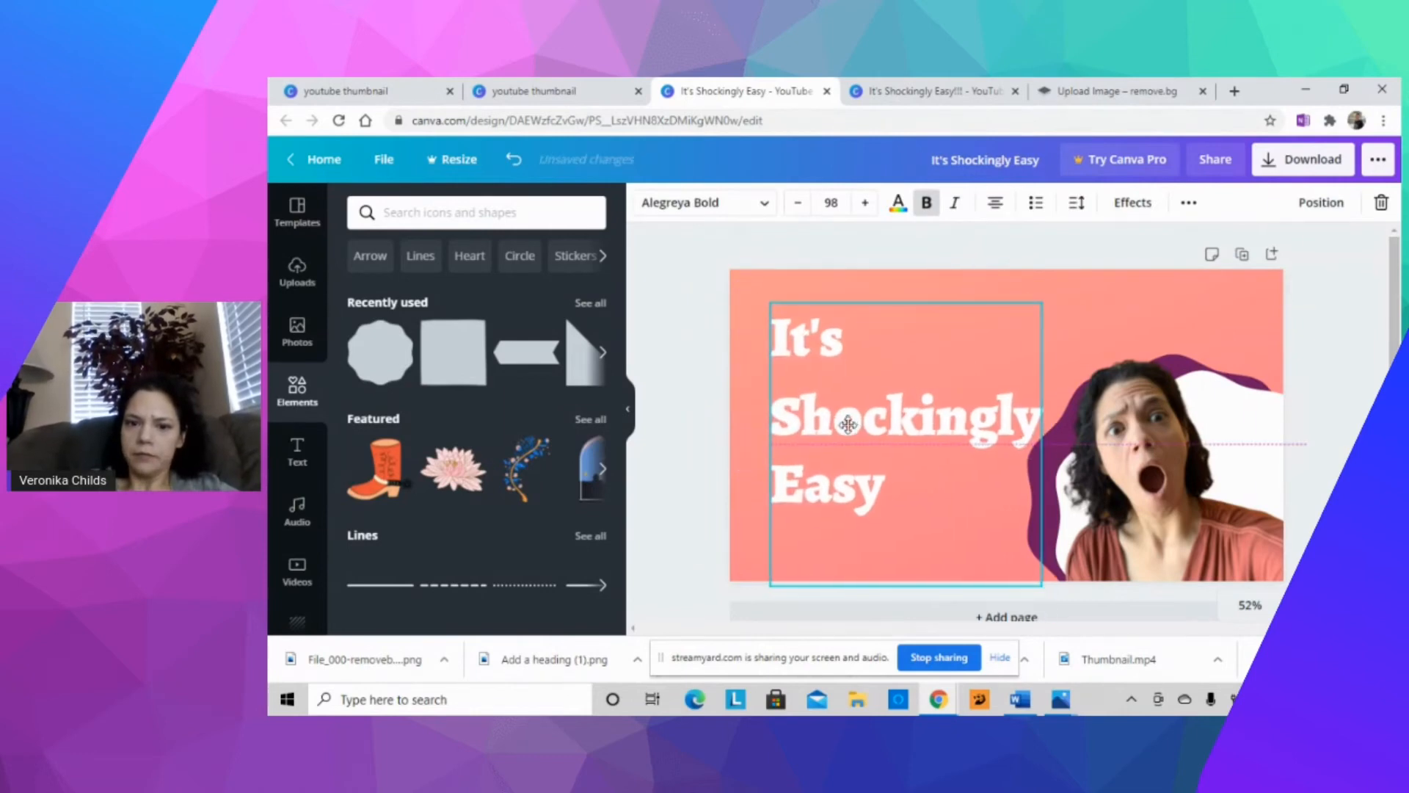
# Shift the white wavy shape left and down to centre it on the purple one, and place the portrait back over it.
pyautogui.click(1278, 433)
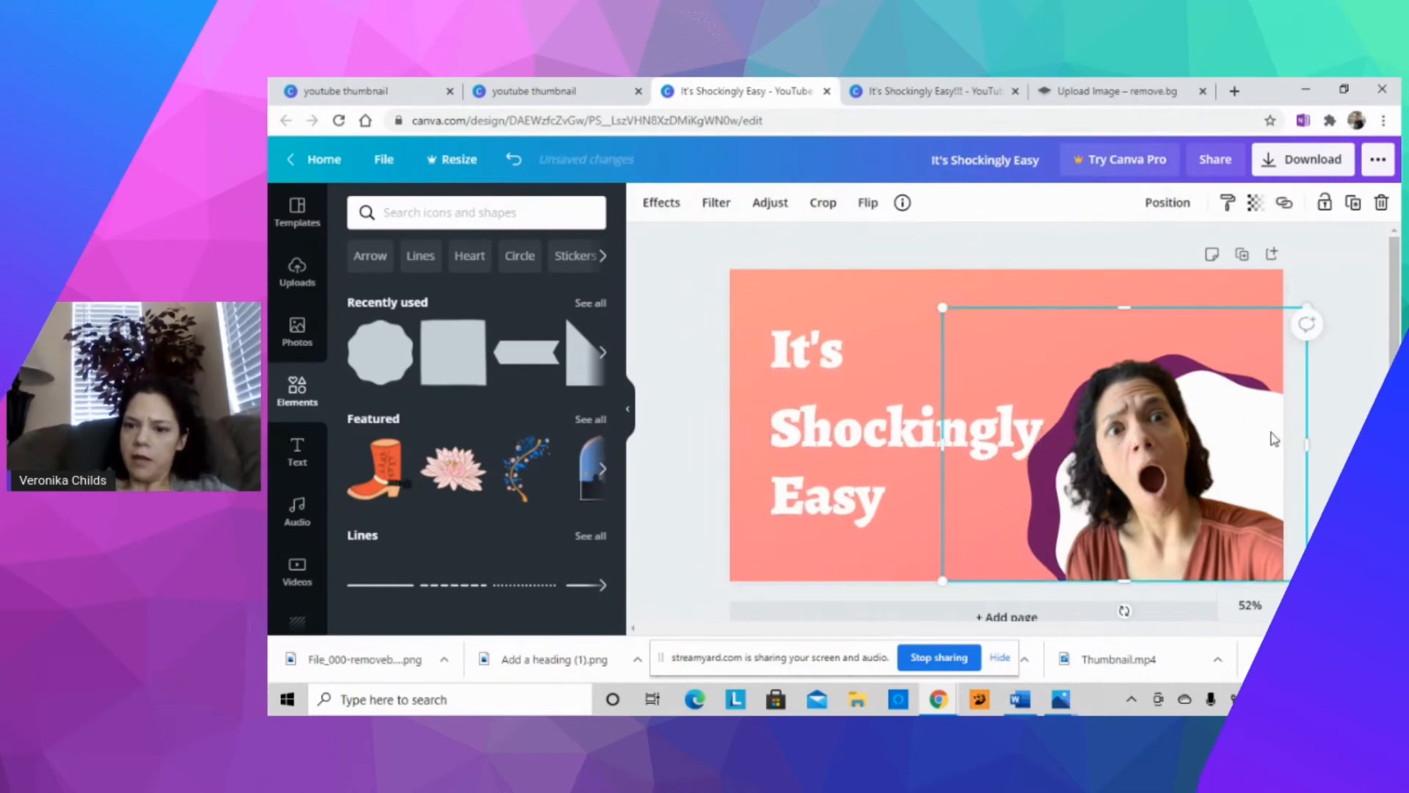
pyautogui.moveTo(1275, 439); pyautogui.dragTo(1144, 455)
pyautogui.click(1248, 459)
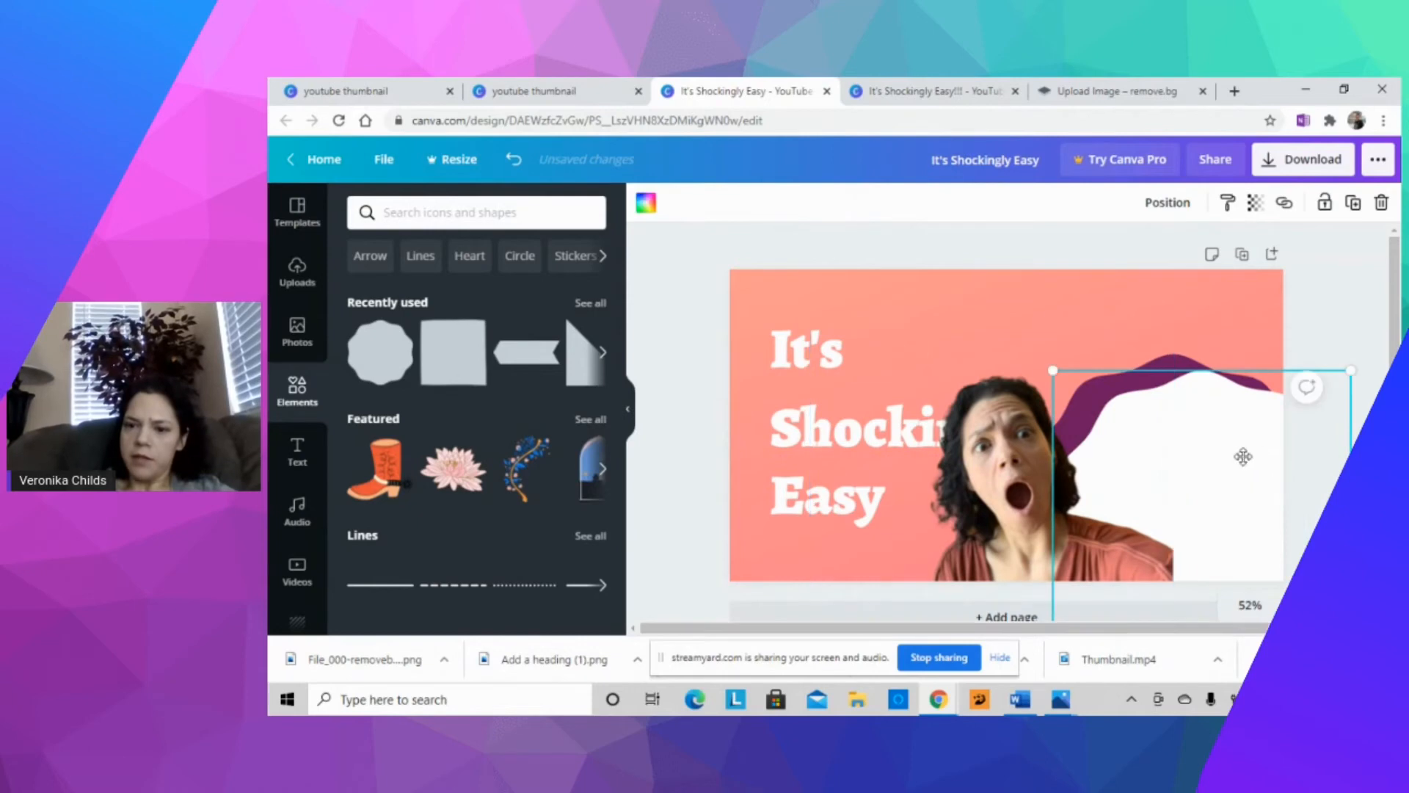
pyautogui.moveTo(1243, 456); pyautogui.dragTo(1221, 471)
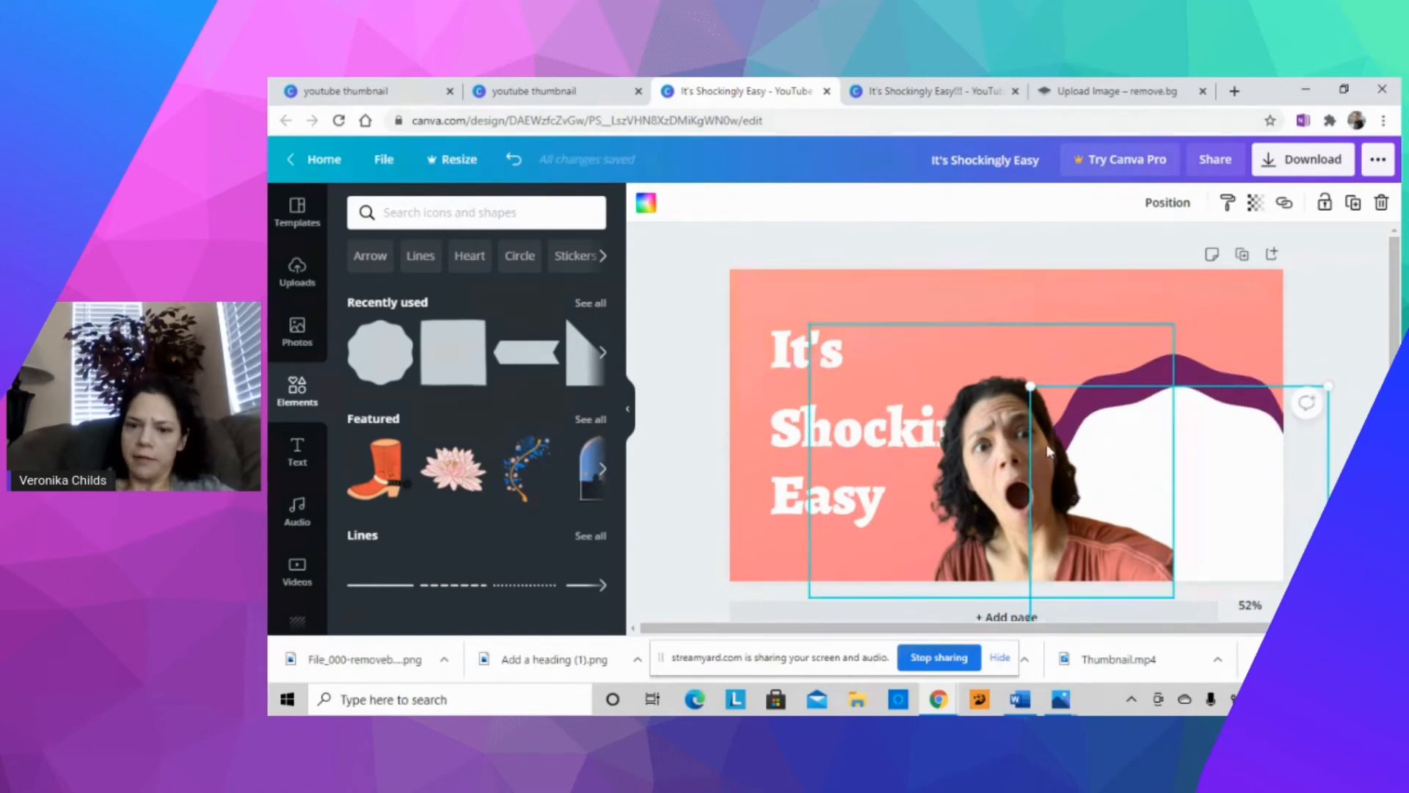
pyautogui.click(1001, 432)
pyautogui.moveTo(1001, 431); pyautogui.dragTo(1154, 411)
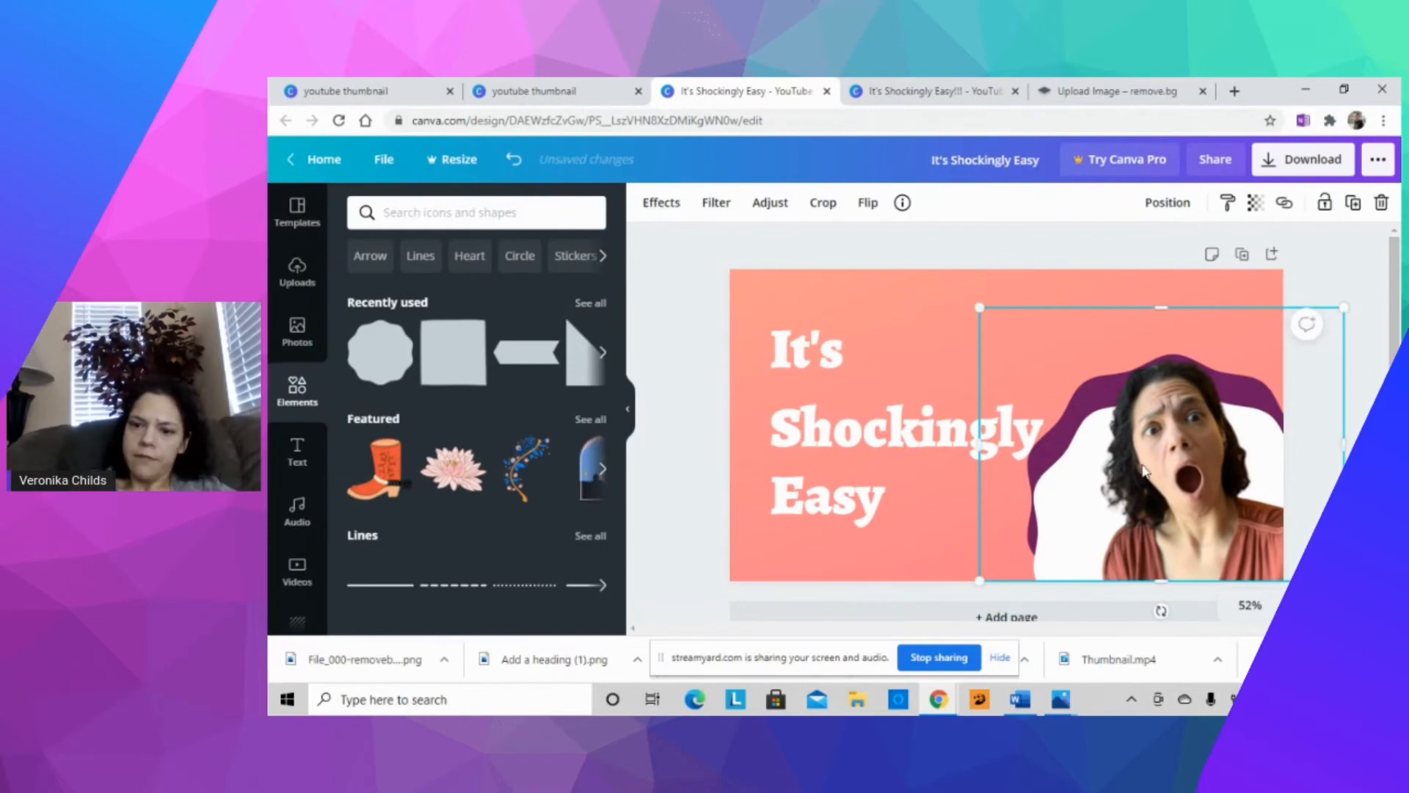
# Enlarge the purple wavy shape to widen its border around the white one, and set the portrait back over both shapes.
pyautogui.moveTo(1145, 469); pyautogui.dragTo(826, 456)
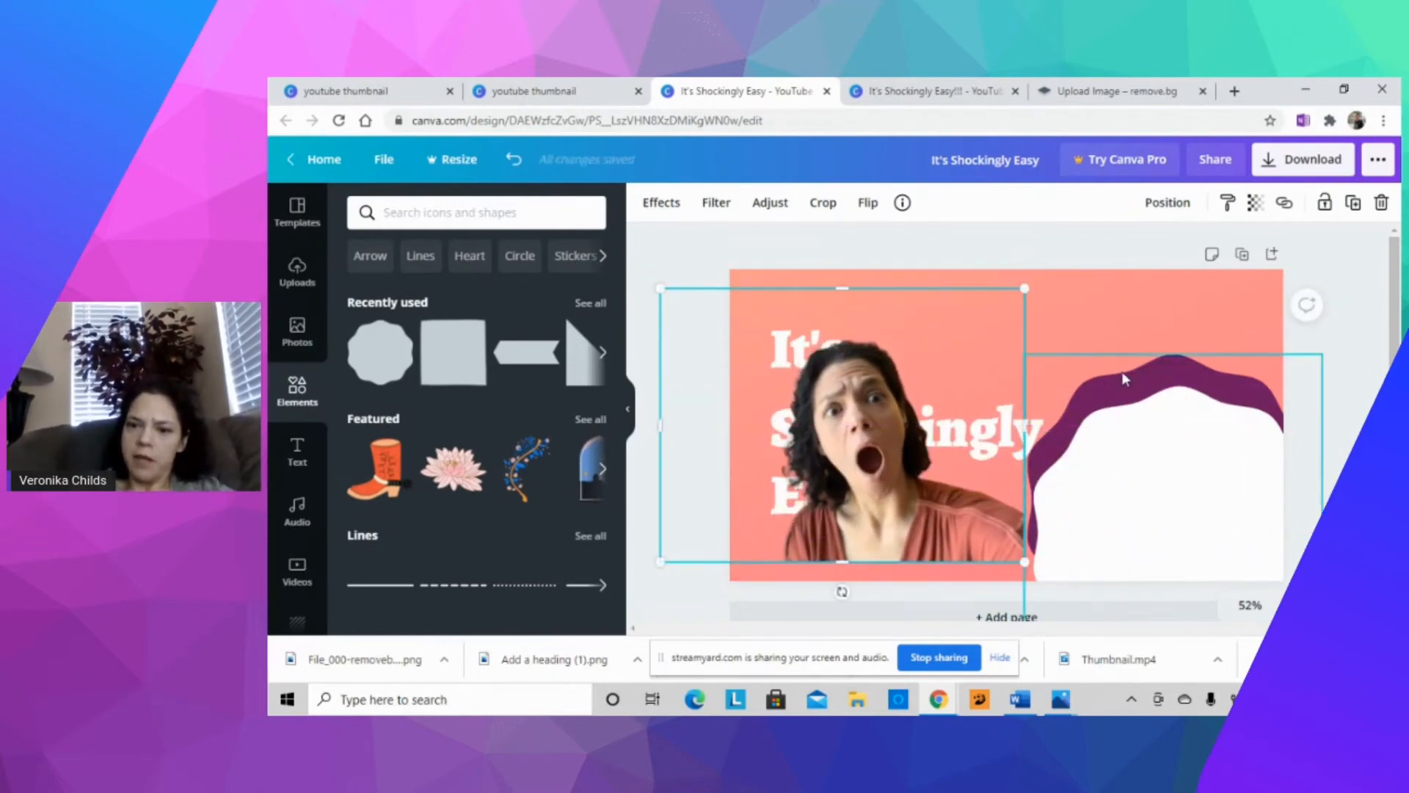
pyautogui.click(1125, 379)
pyautogui.moveTo(1023, 345); pyautogui.dragTo(963, 324)
pyautogui.click(833, 444)
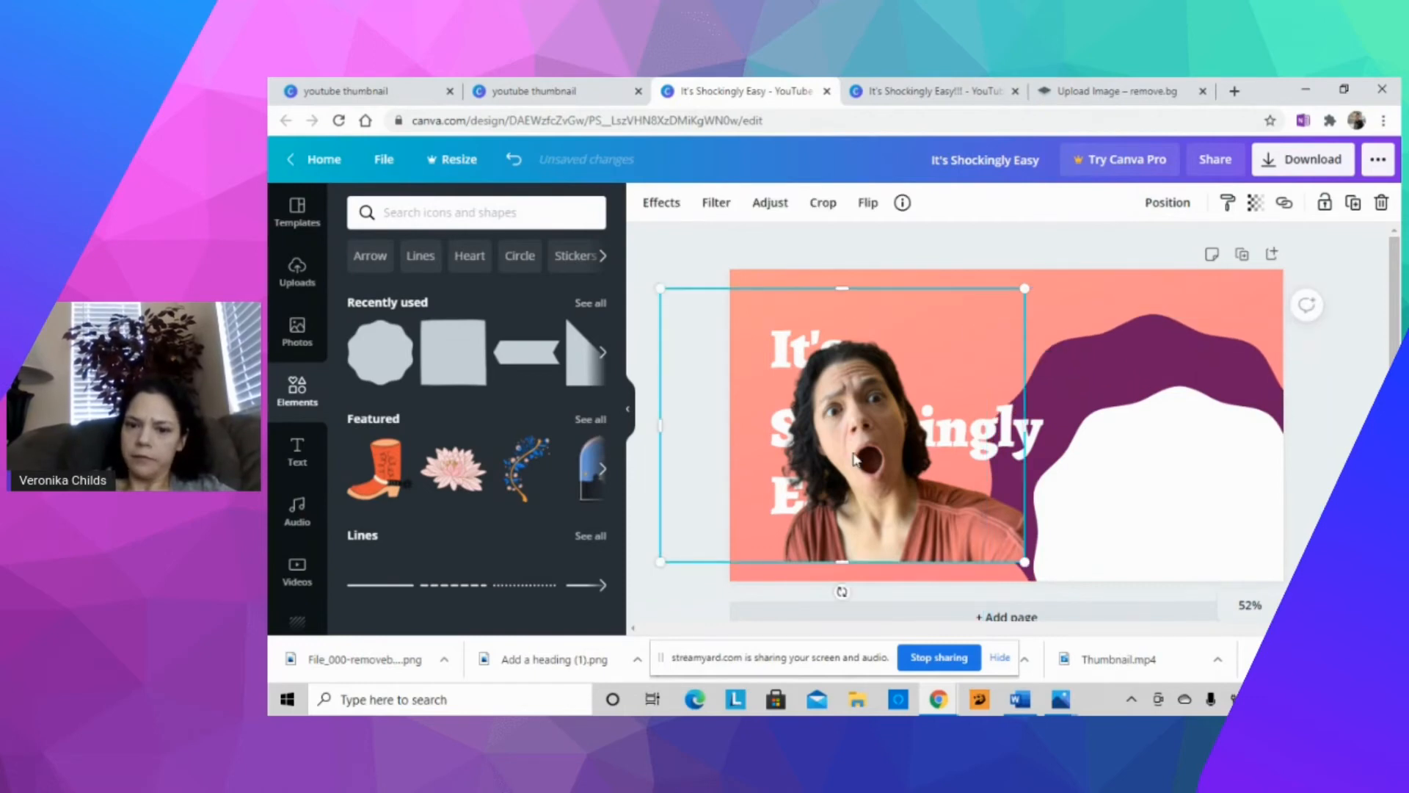
pyautogui.moveTo(1208, 346); pyautogui.dragTo(1206, 380)
pyautogui.click(850, 461)
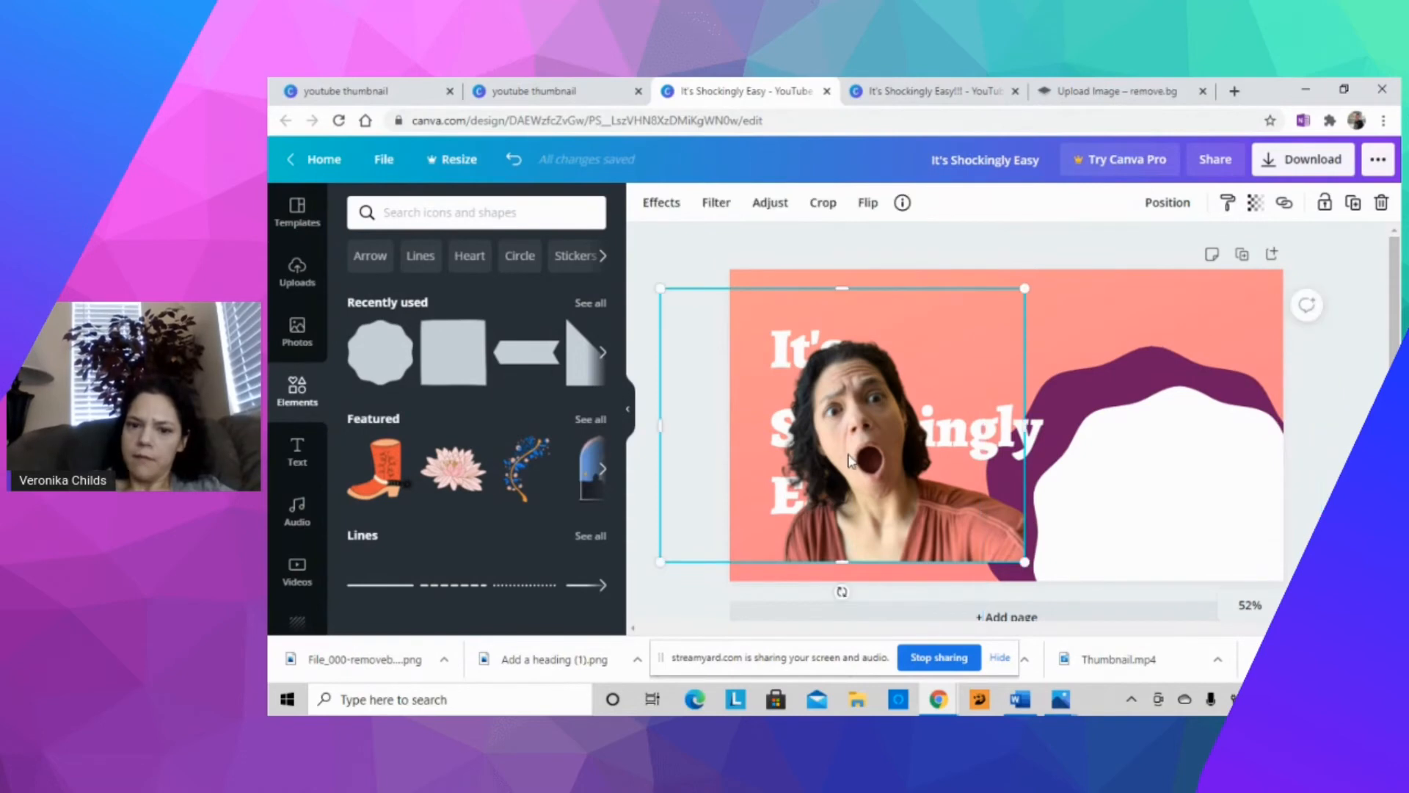
pyautogui.moveTo(927, 486); pyautogui.dragTo(1199, 504)
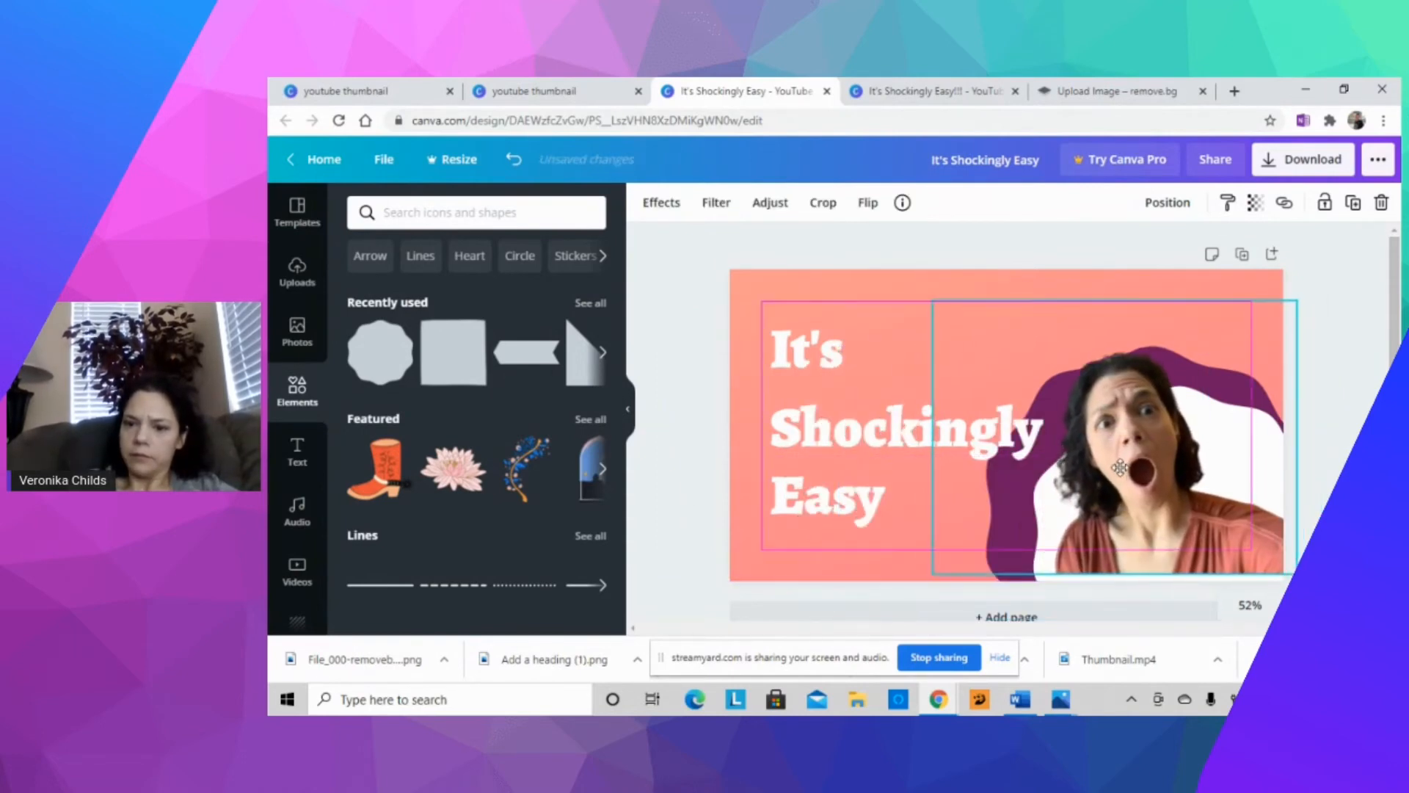
pyautogui.moveTo(1119, 475); pyautogui.dragTo(1110, 475)
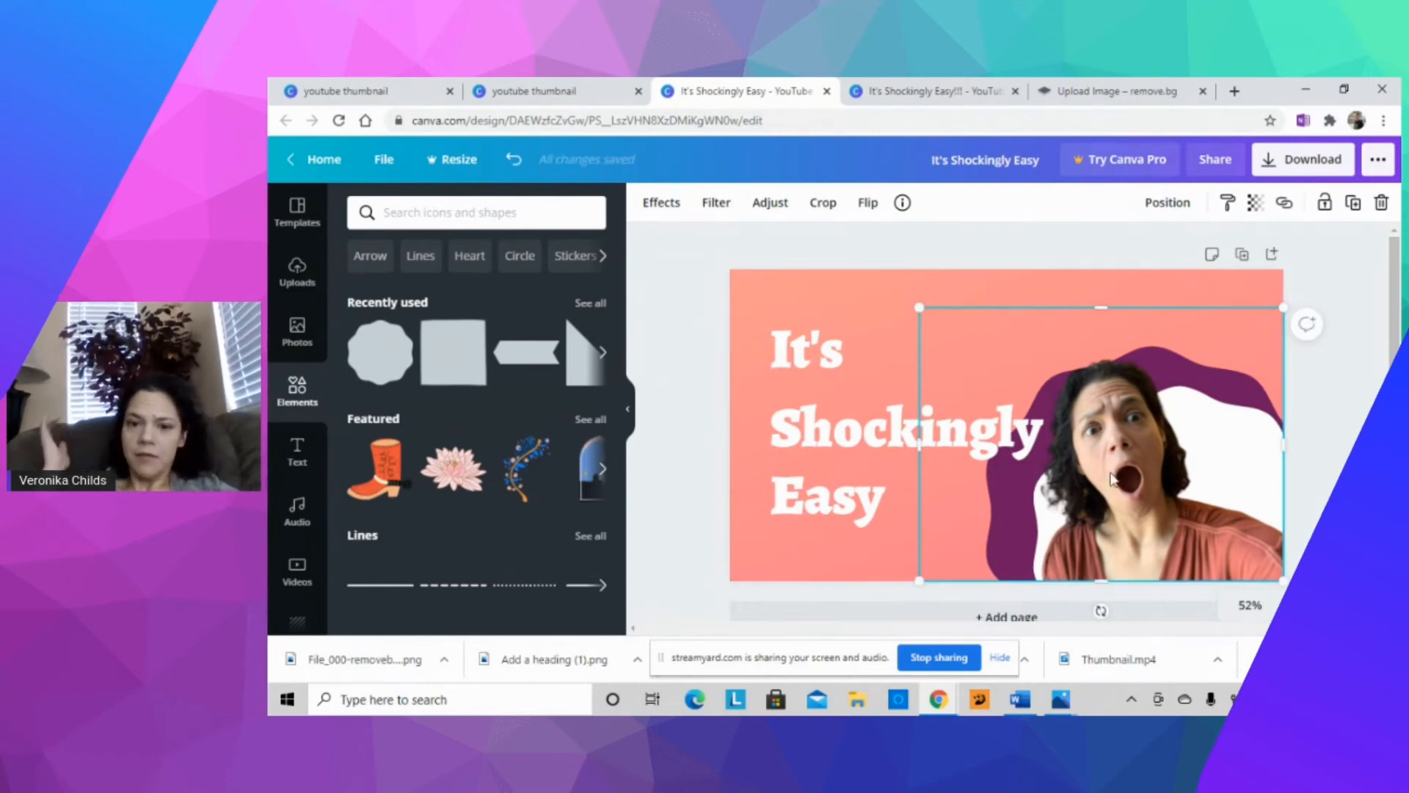
# Reduce the heading's font size to 93 and move it slightly left and down, clear of the portrait.
pyautogui.click(813, 448)
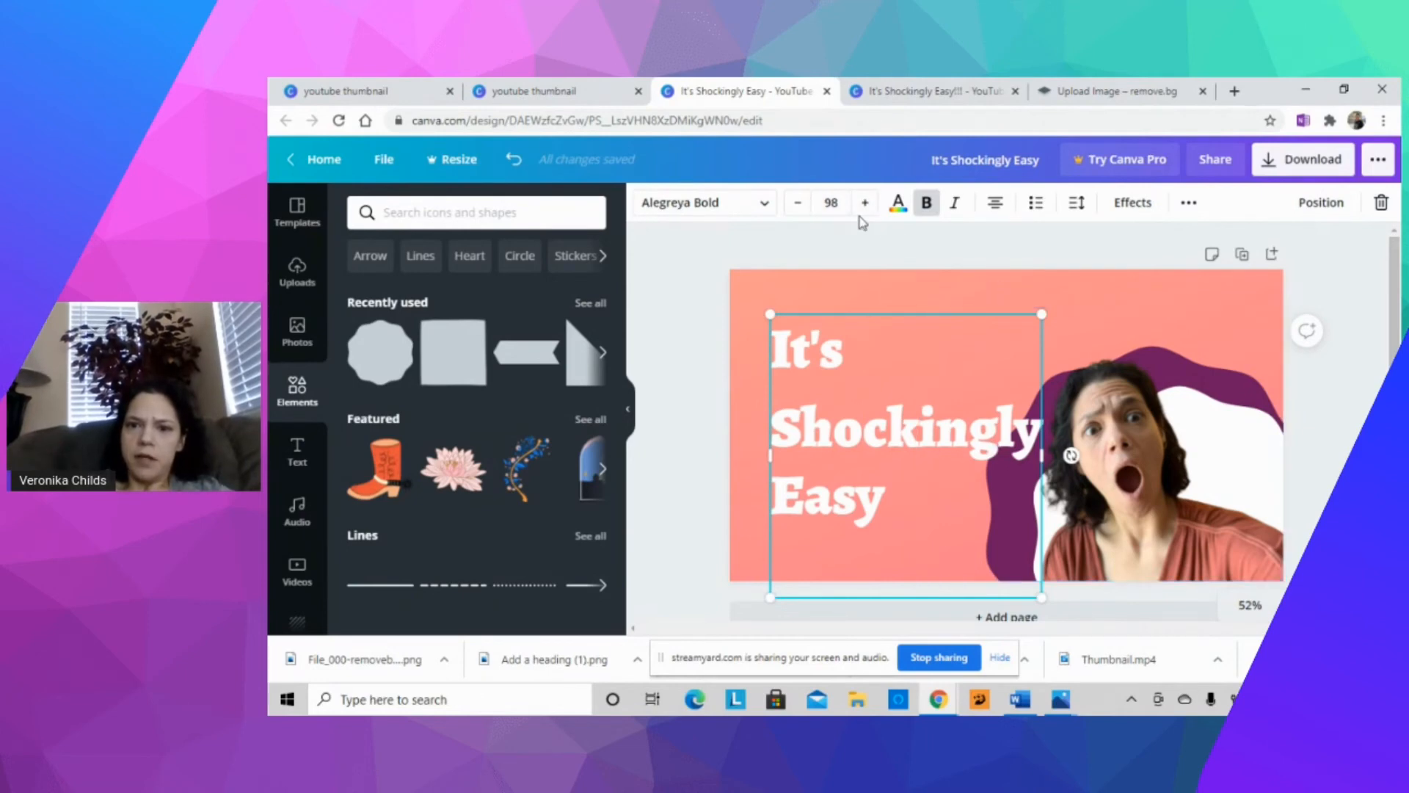
pyautogui.click(798, 205)
pyautogui.click(798, 205)
pyautogui.click(798, 206)
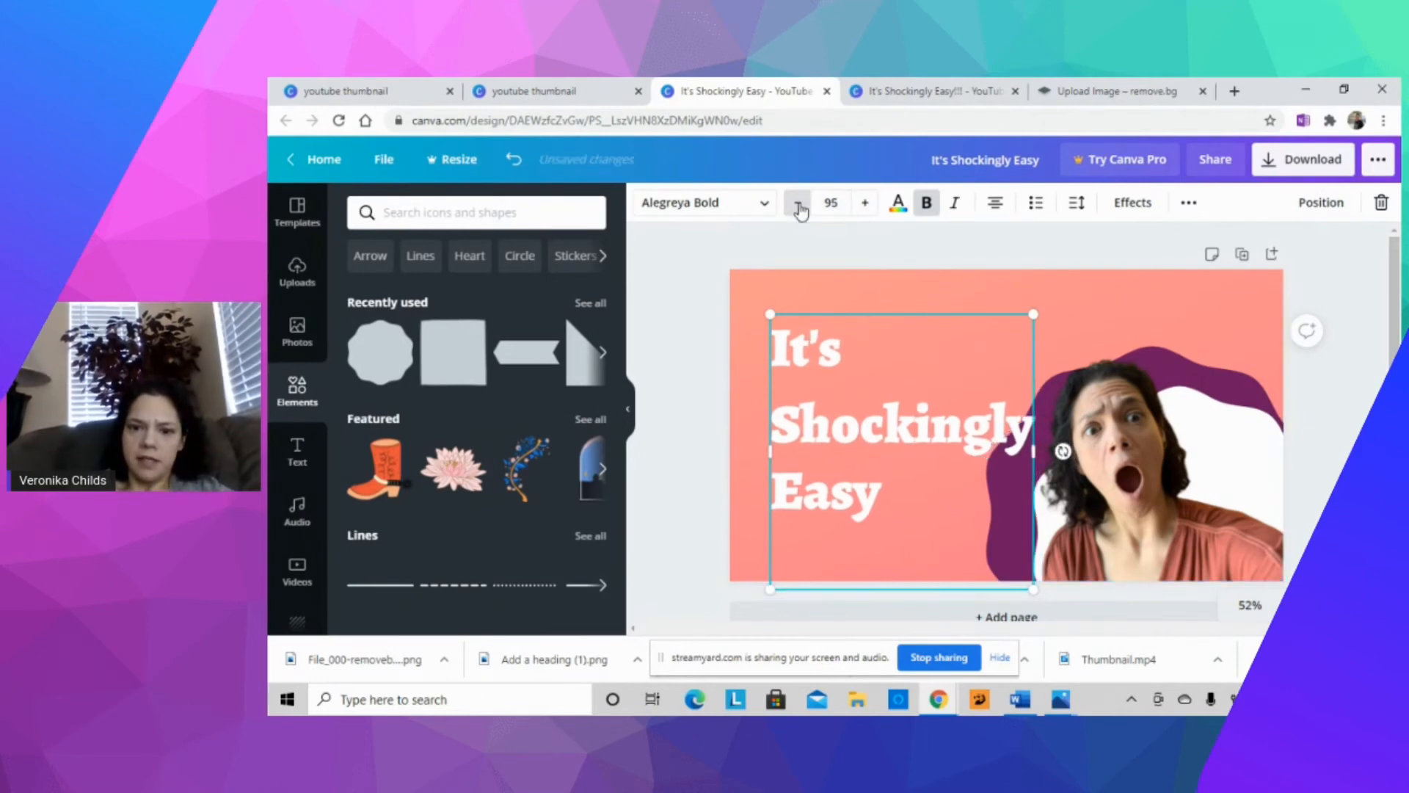
pyautogui.click(798, 205)
pyautogui.click(798, 205)
pyautogui.moveTo(885, 366); pyautogui.dragTo(877, 379)
# Shrink the portrait cutout to about 806 by 605 and move it down, off the top edges of the wavy shapes.
pyautogui.click(1232, 376)
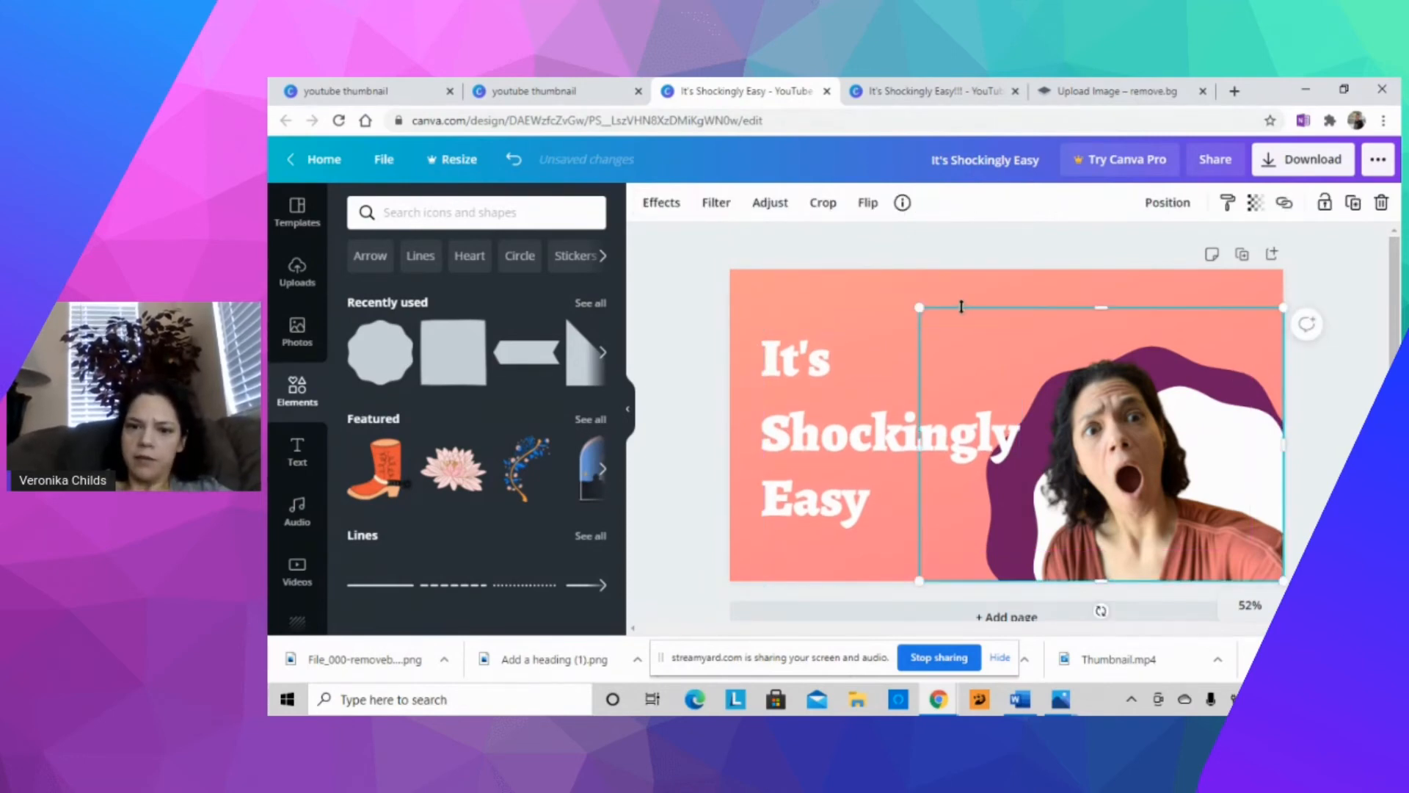
pyautogui.moveTo(919, 305); pyautogui.dragTo(935, 319)
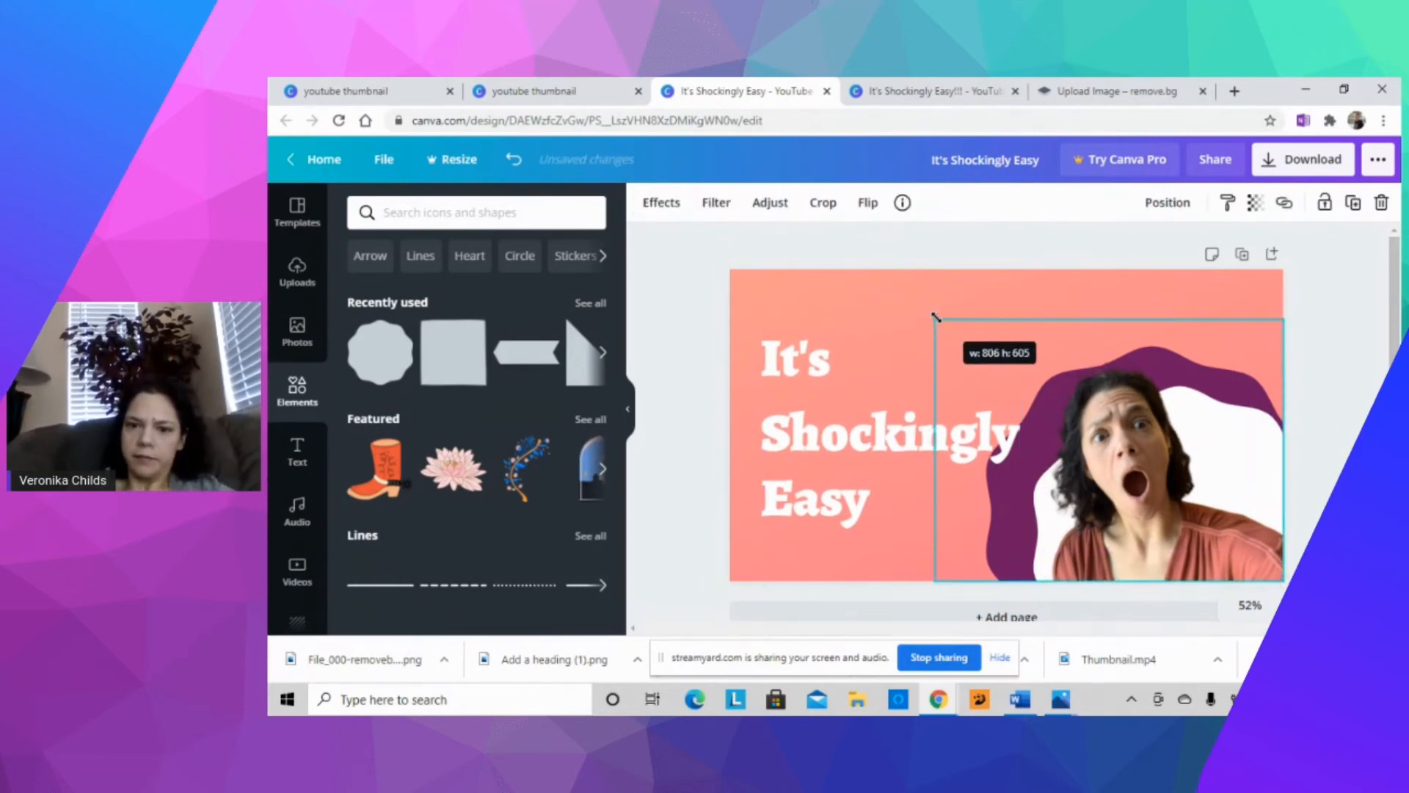
pyautogui.moveTo(1040, 374); pyautogui.dragTo(1019, 442)
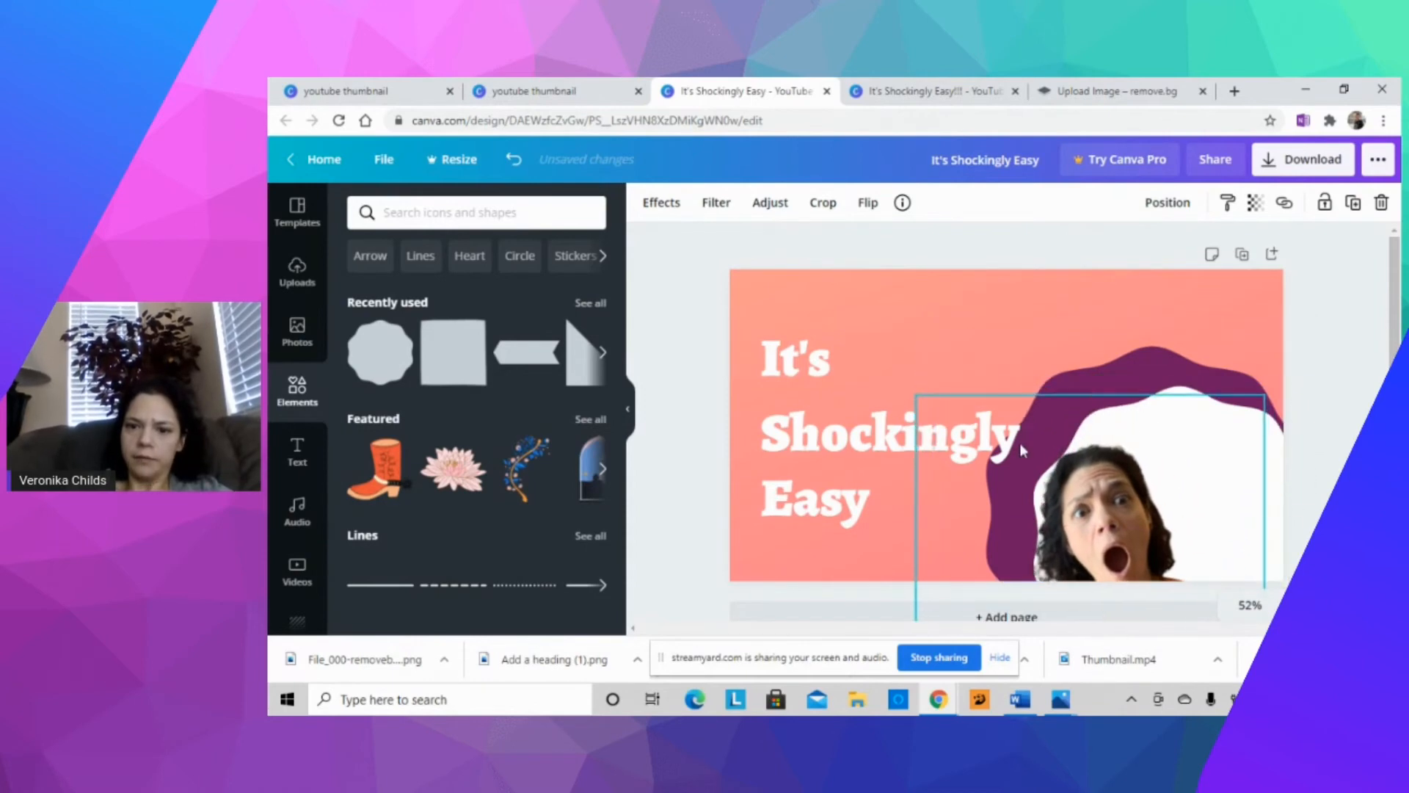
# Shrink the purple wavy shape slightly and place the portrait cutout over the shapes, resting on the page's bottom edge.
pyautogui.click(1174, 363)
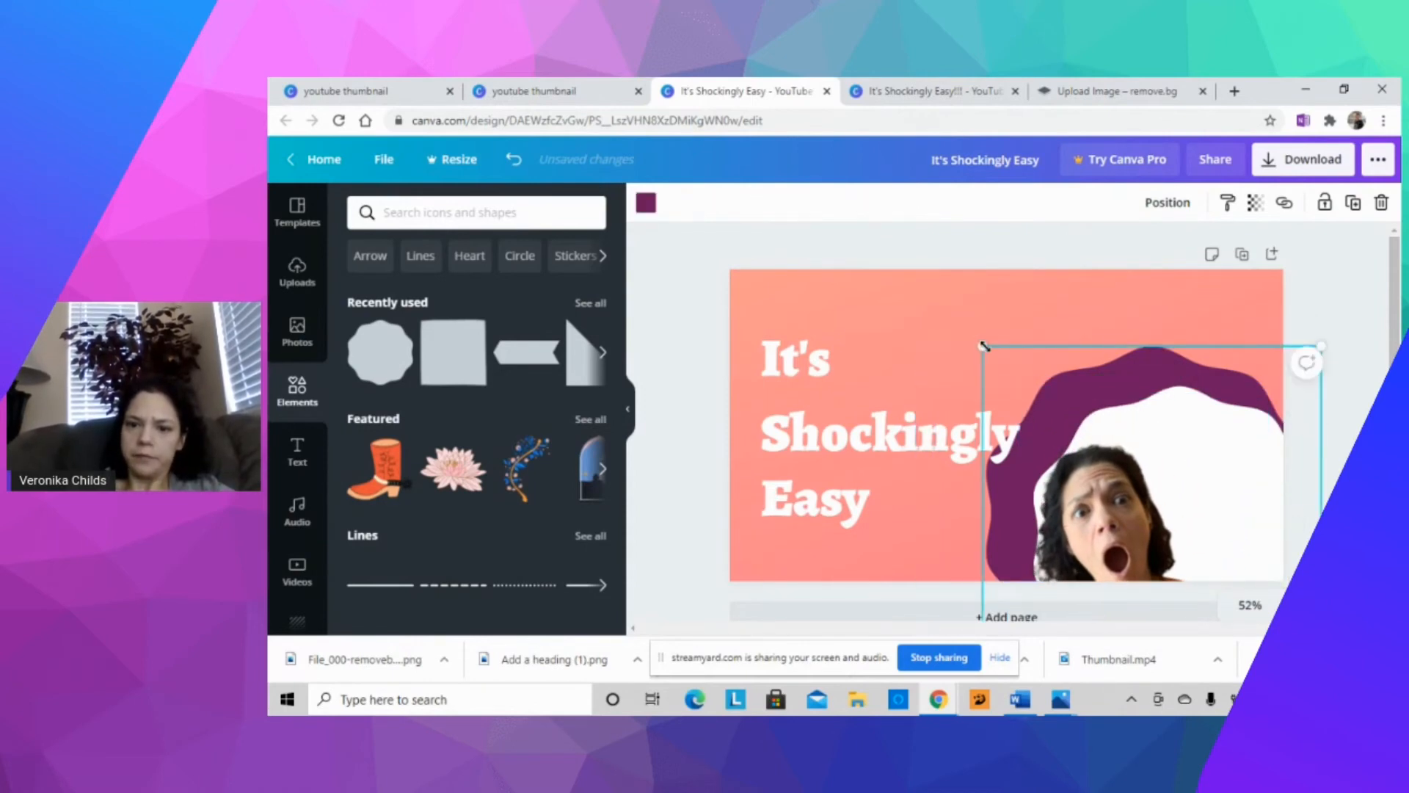
pyautogui.moveTo(985, 346); pyautogui.dragTo(999, 363)
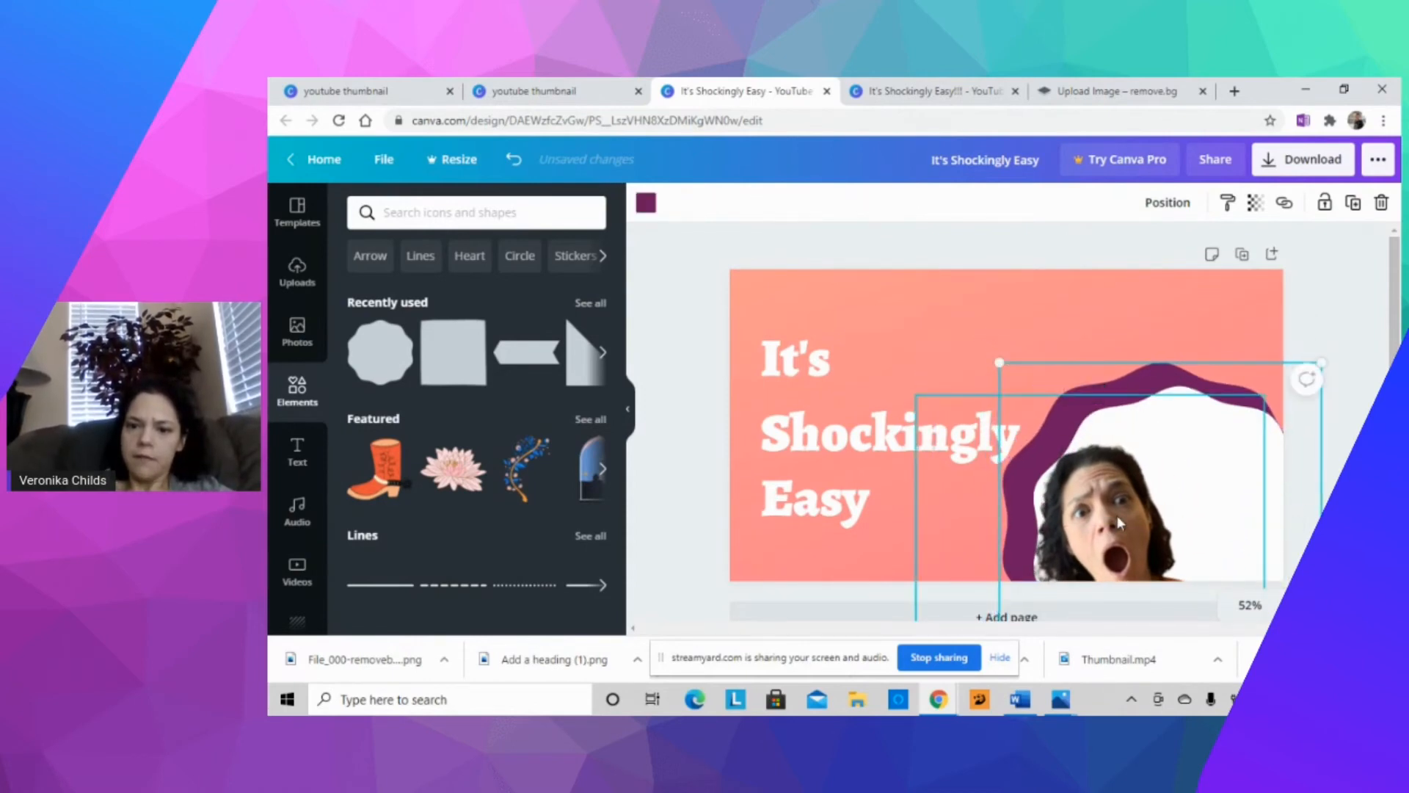
pyautogui.moveTo(1117, 521); pyautogui.dragTo(1162, 438)
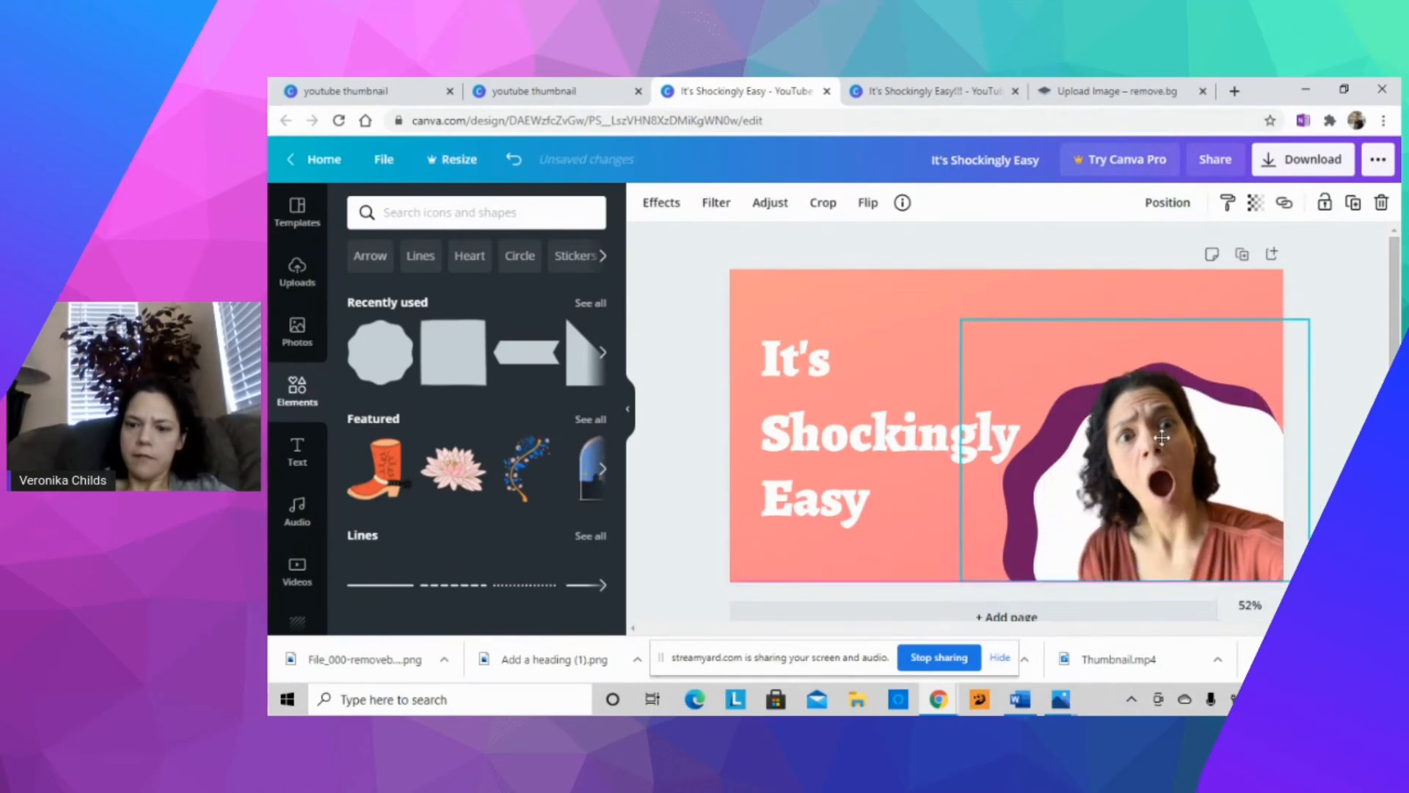
pyautogui.click(849, 264)
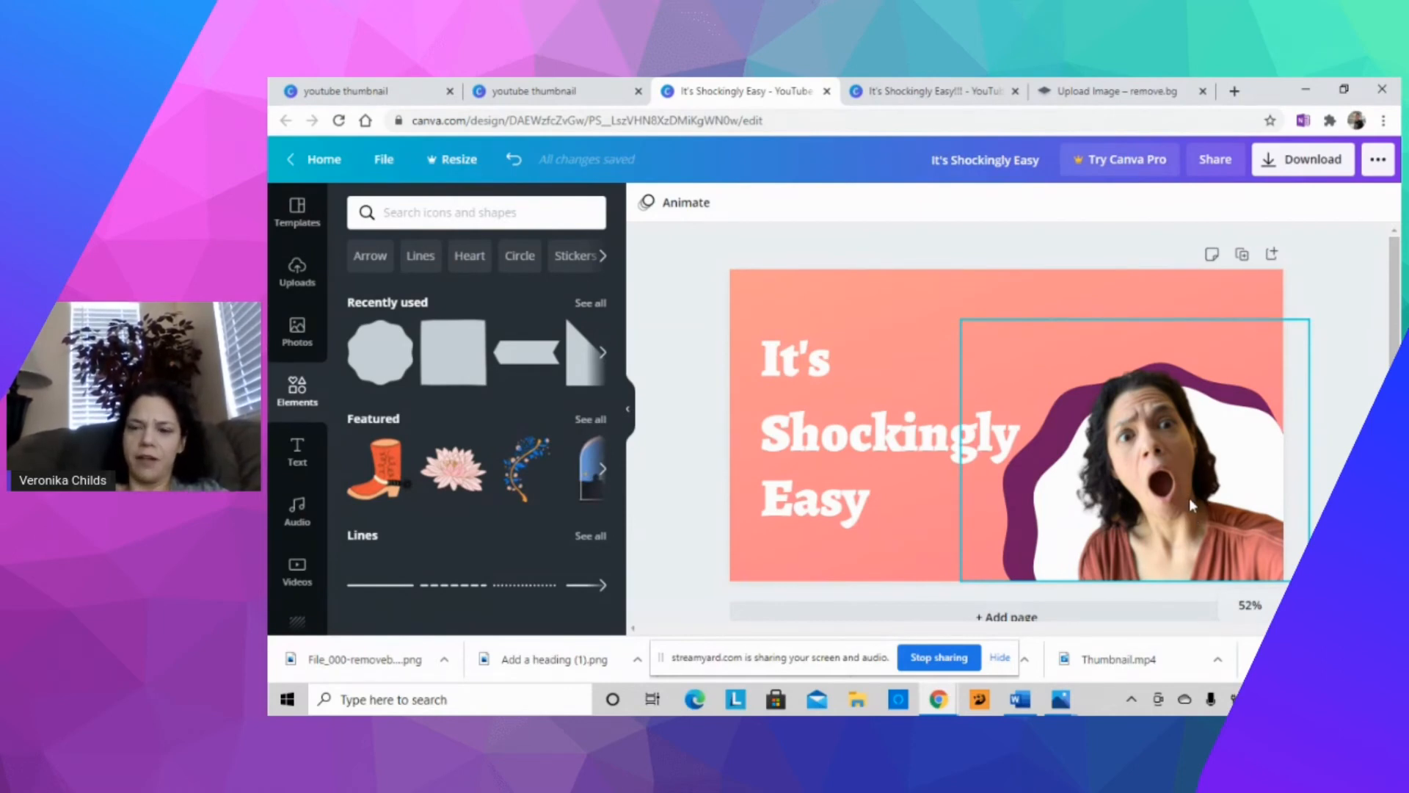
# Download the thumbnail as a PNG and dismiss the content planner promotion.
pyautogui.click(1306, 175)
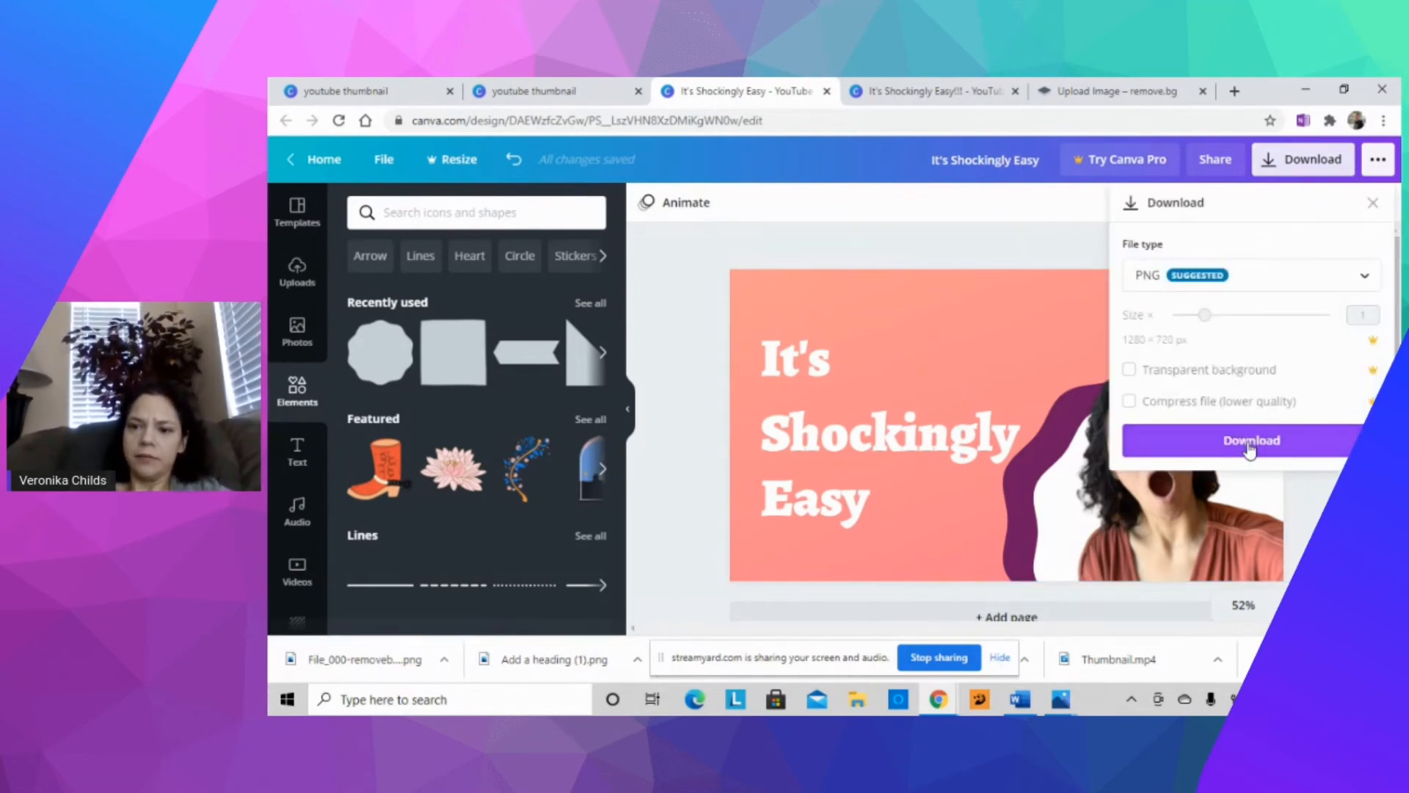
pyautogui.click(1250, 443)
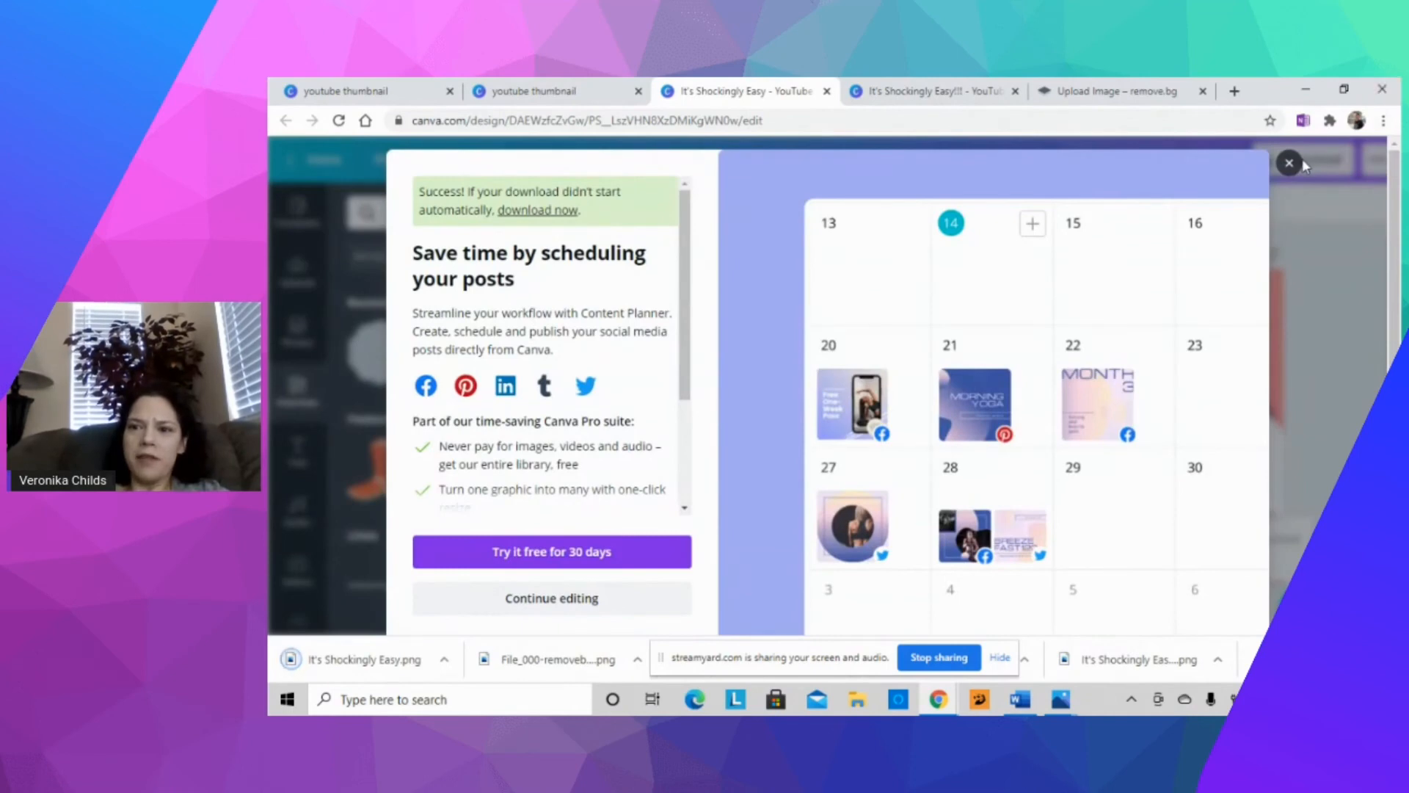
pyautogui.click(1289, 162)
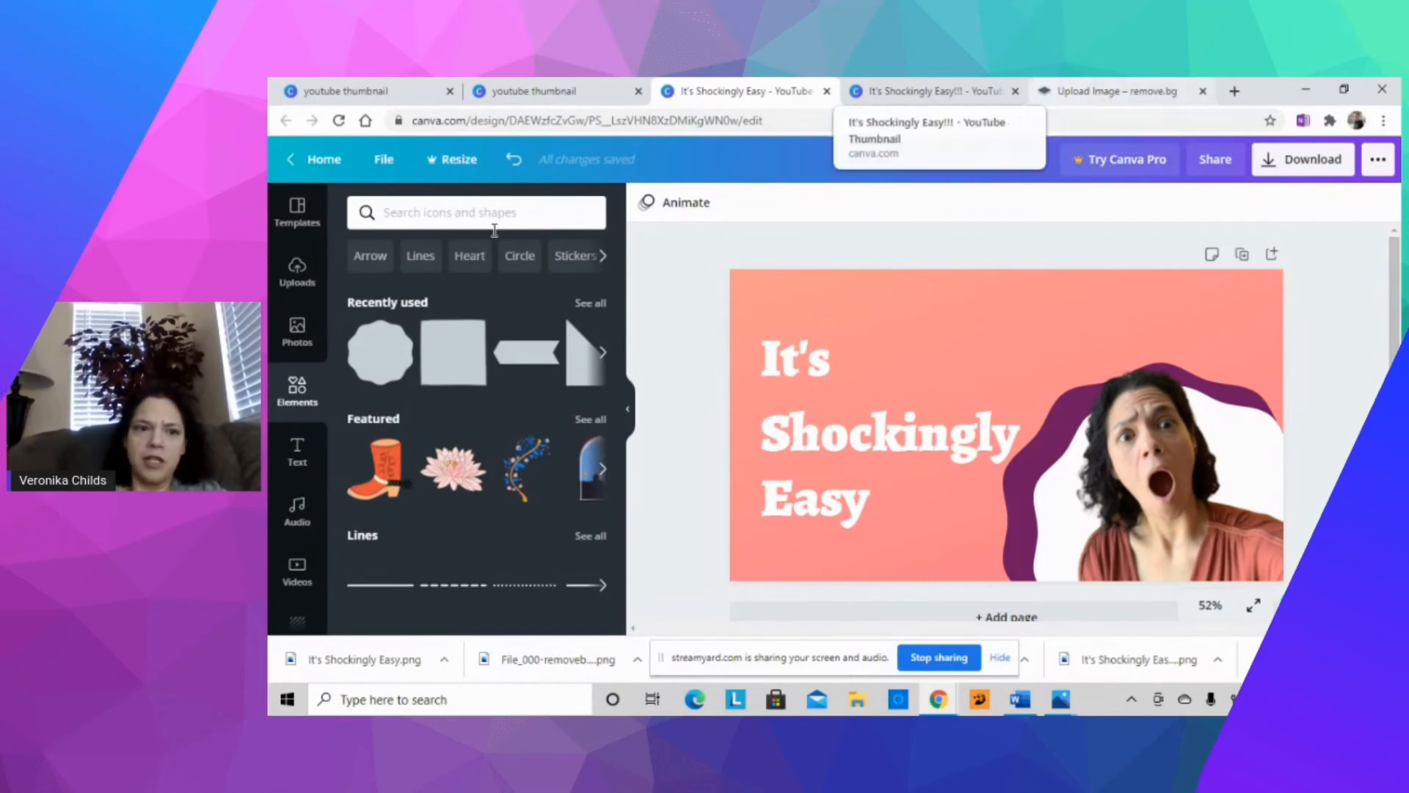
# Place the uploaded photo of the person in a cap on the page to show its image effects, and delete it.
pyautogui.click(297, 272)
pyautogui.click(499, 424)
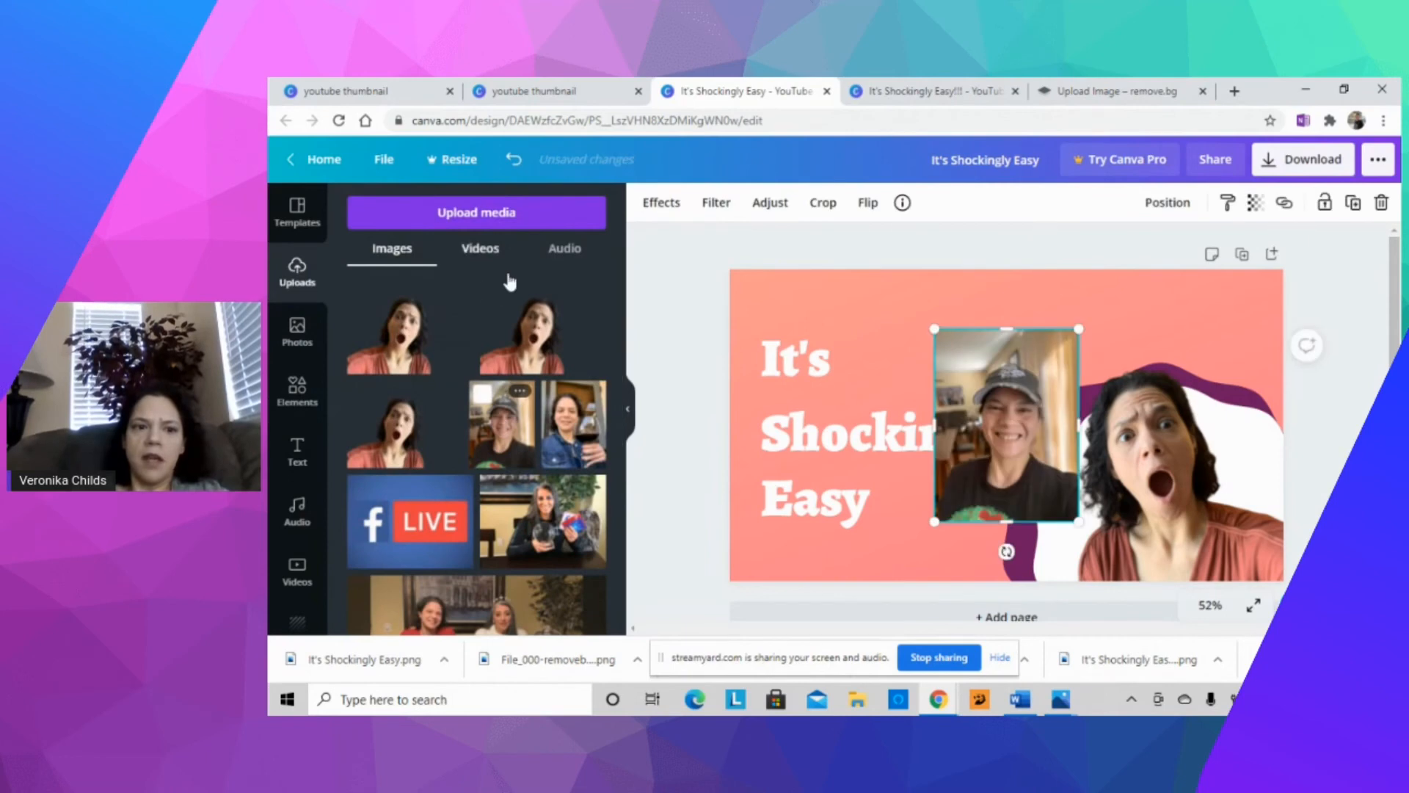
pyautogui.click(668, 199)
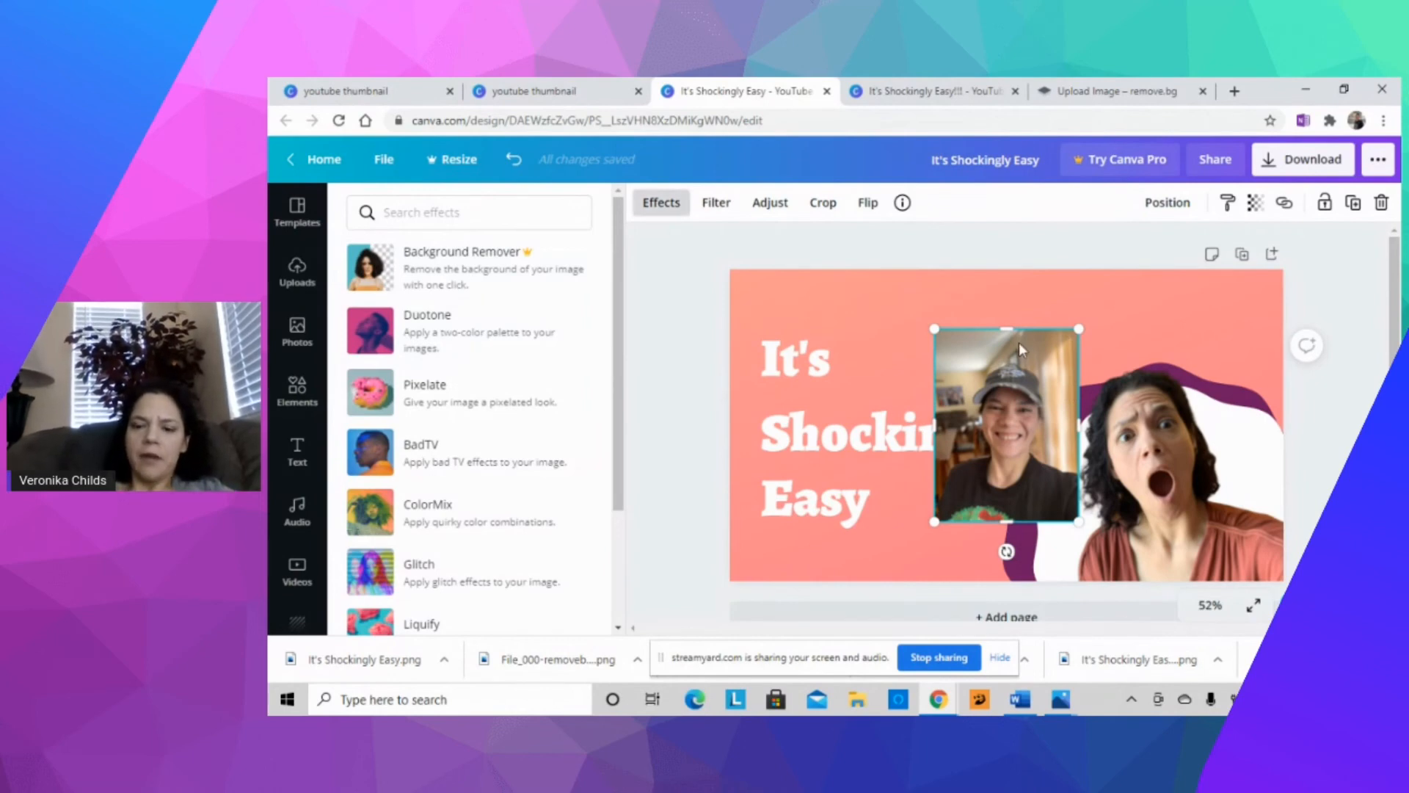
pyautogui.press('Delete')
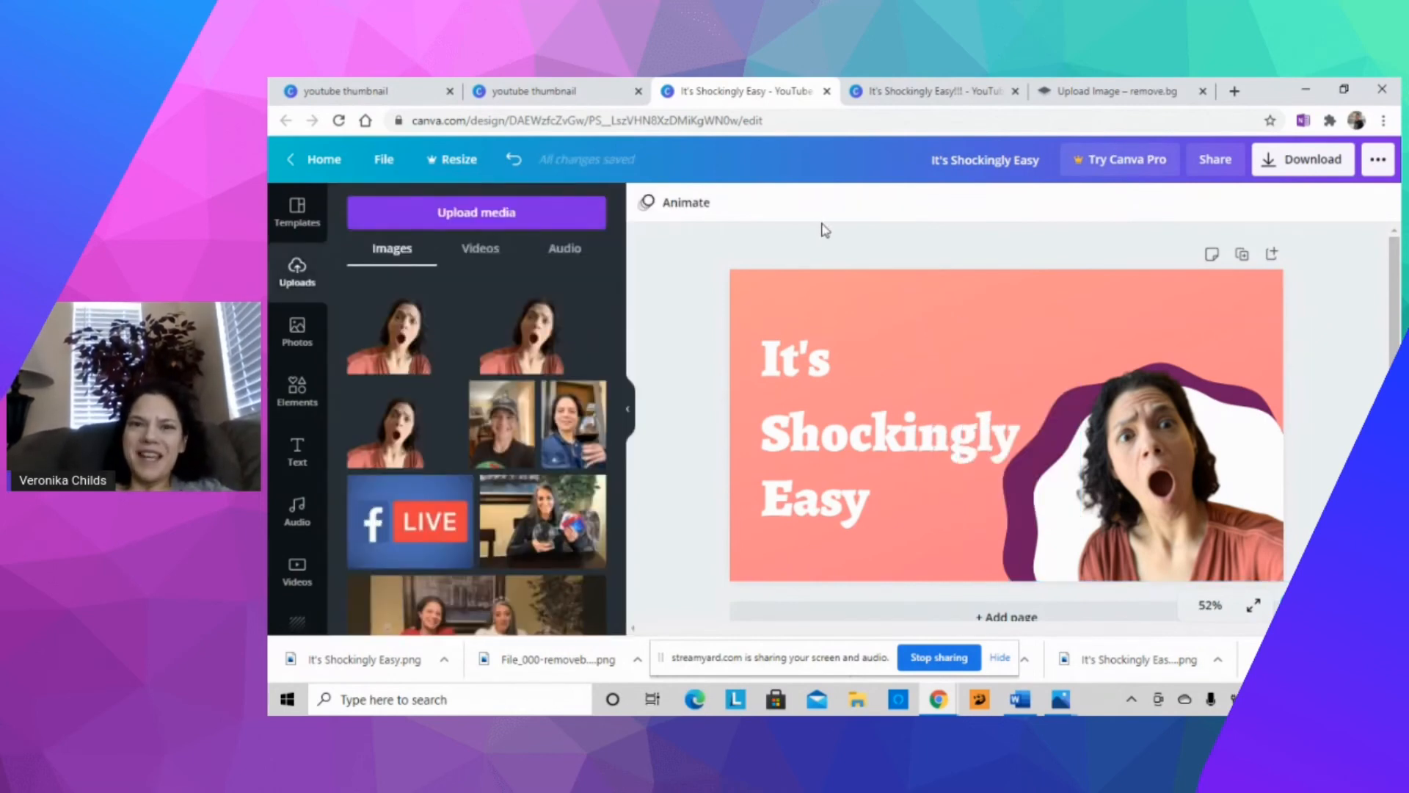